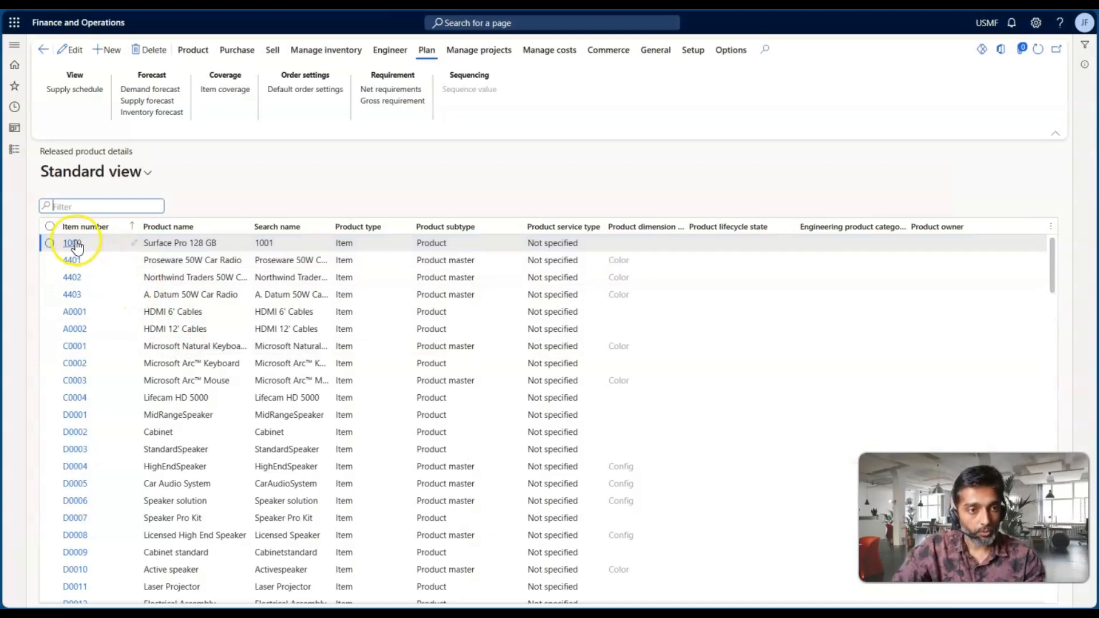
Open released product 1000, inspect the Owner row of its tracking dimension group with the Name column widened, and return to the product
{"action": "left_click", "coordinate": [73, 245]}
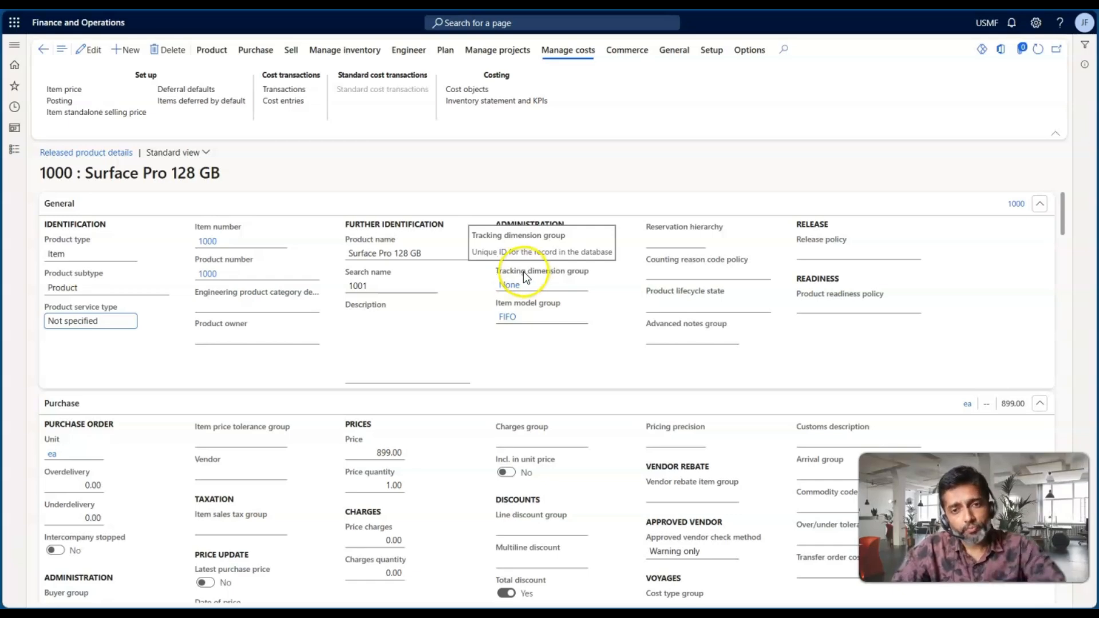
{"action": "left_click", "coordinate": [509, 285]}
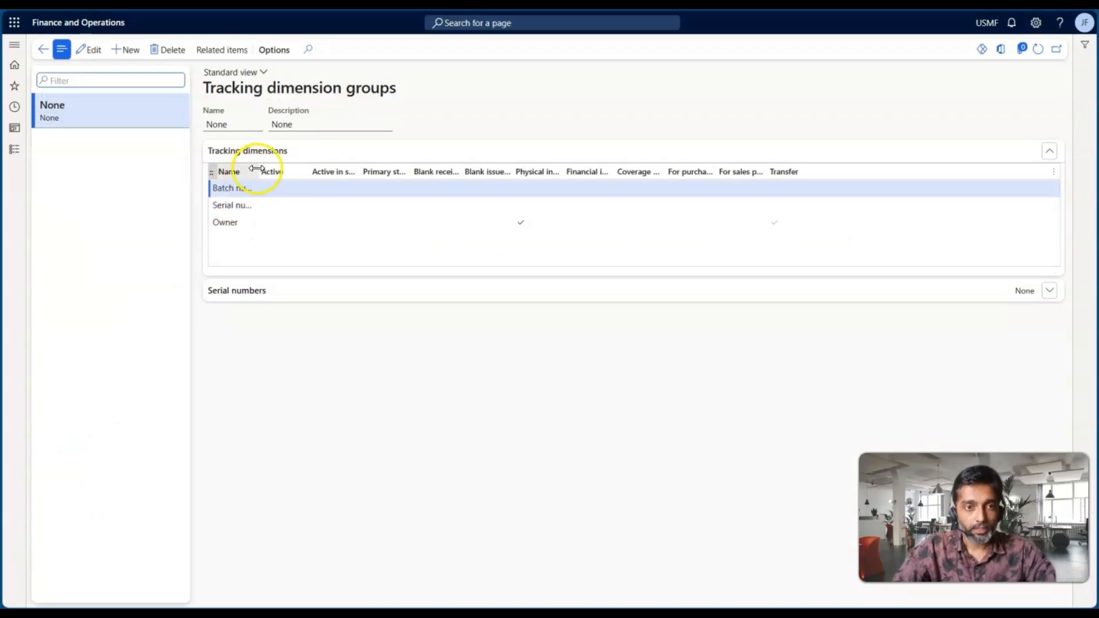
{"action": "left_click_drag", "start_coordinate": [256, 168], "coordinate": [323, 172]}
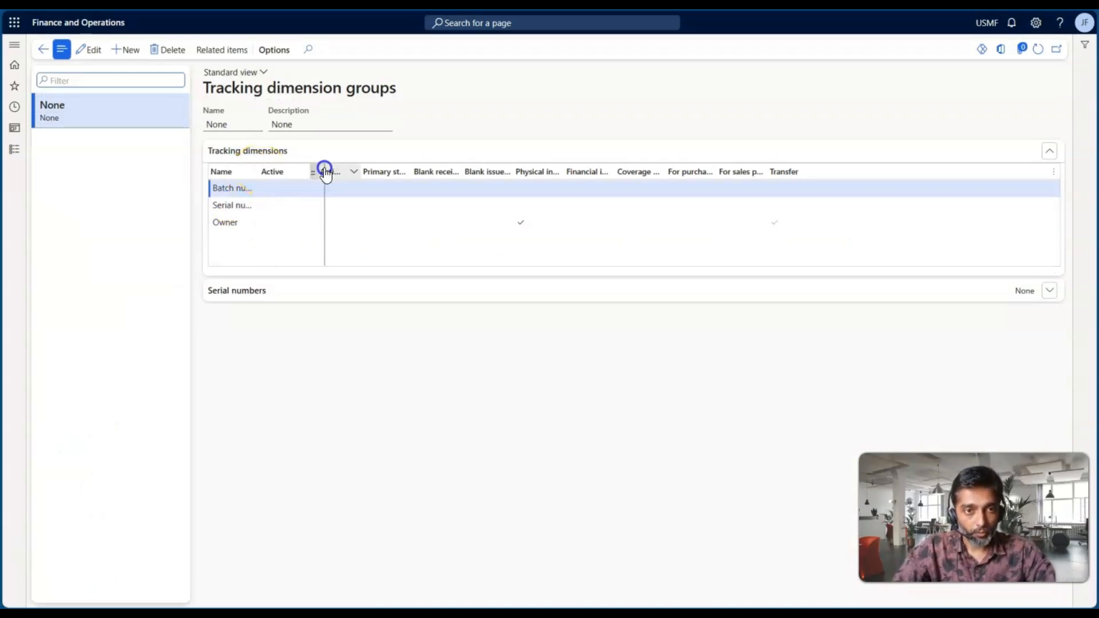
{"action": "left_click", "coordinate": [273, 224]}
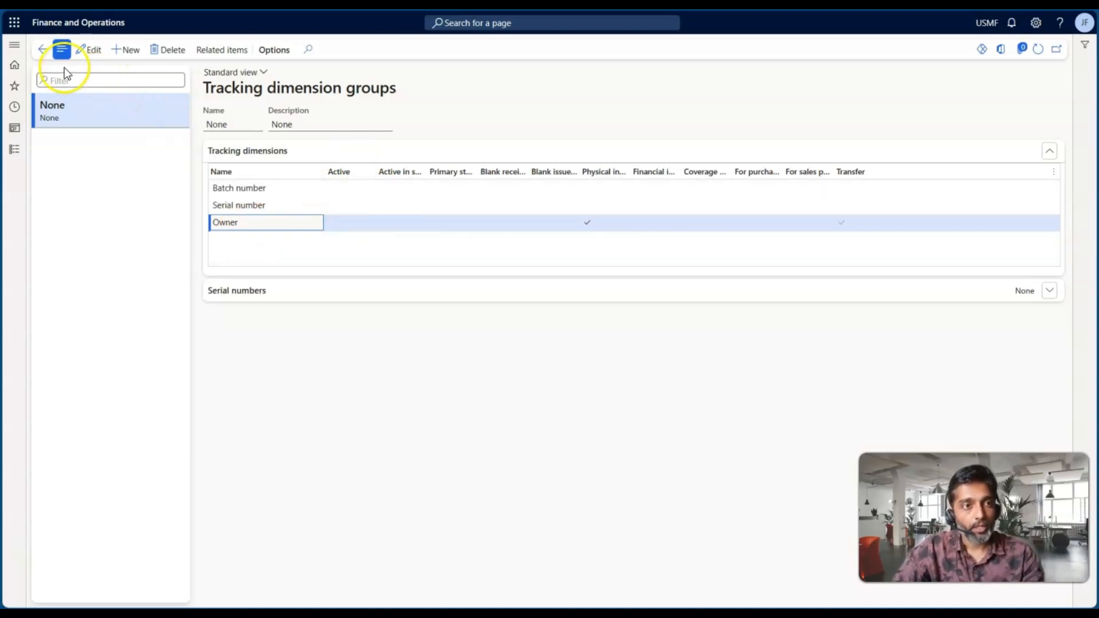
{"action": "left_click_drag", "start_coordinate": [203, 88], "coordinate": [419, 84]}
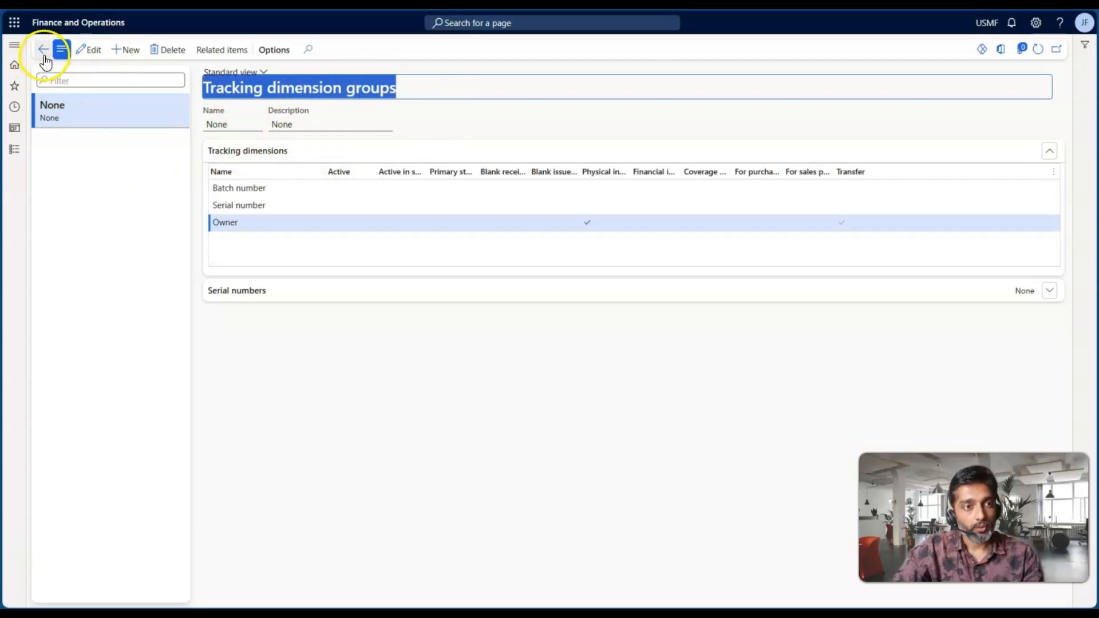
{"action": "left_click", "coordinate": [43, 49]}
Open the Tracking dimension groups setup in Product information management and inspect the Owner dimension settings of the Owner group
{"action": "left_click", "coordinate": [15, 152]}
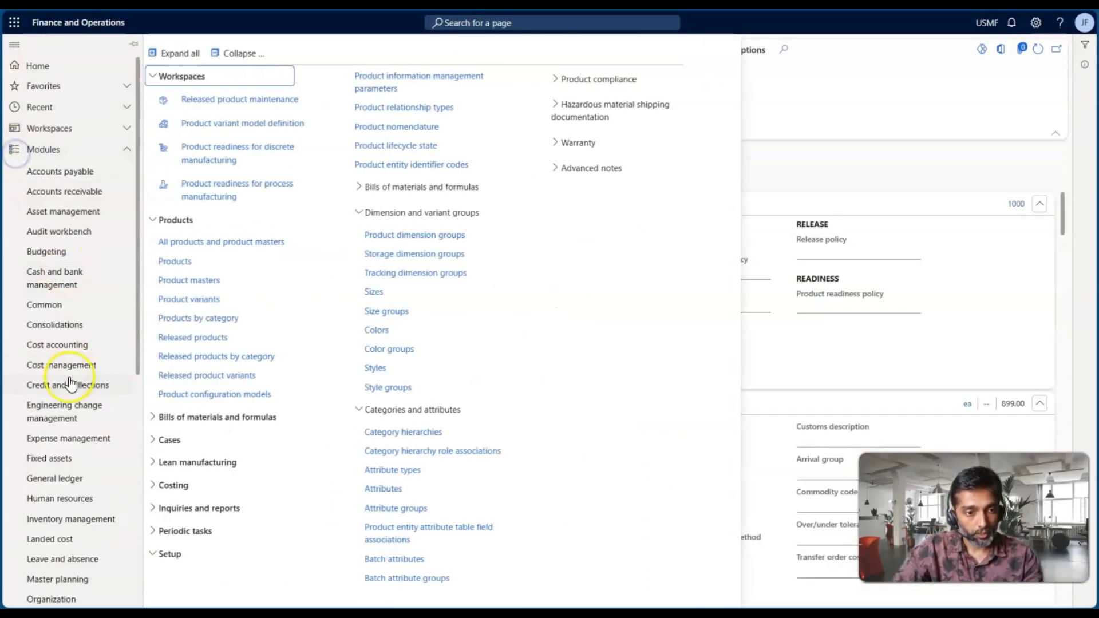
{"action": "scroll", "coordinate": [74, 401], "scroll_direction": "down", "scroll_amount": 6}
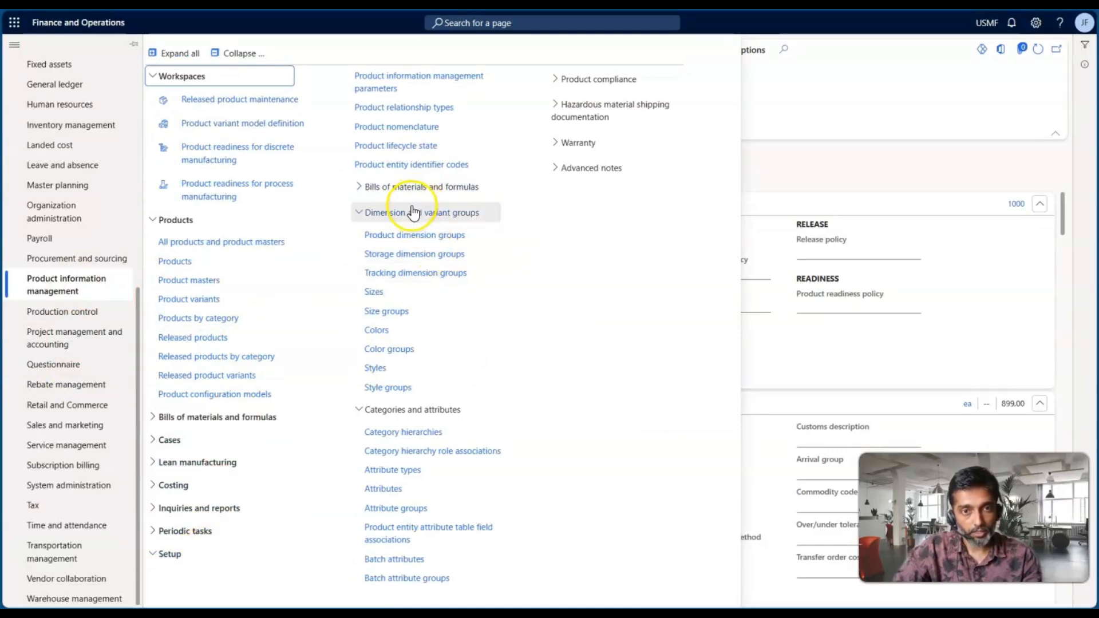
{"action": "left_click", "coordinate": [413, 272]}
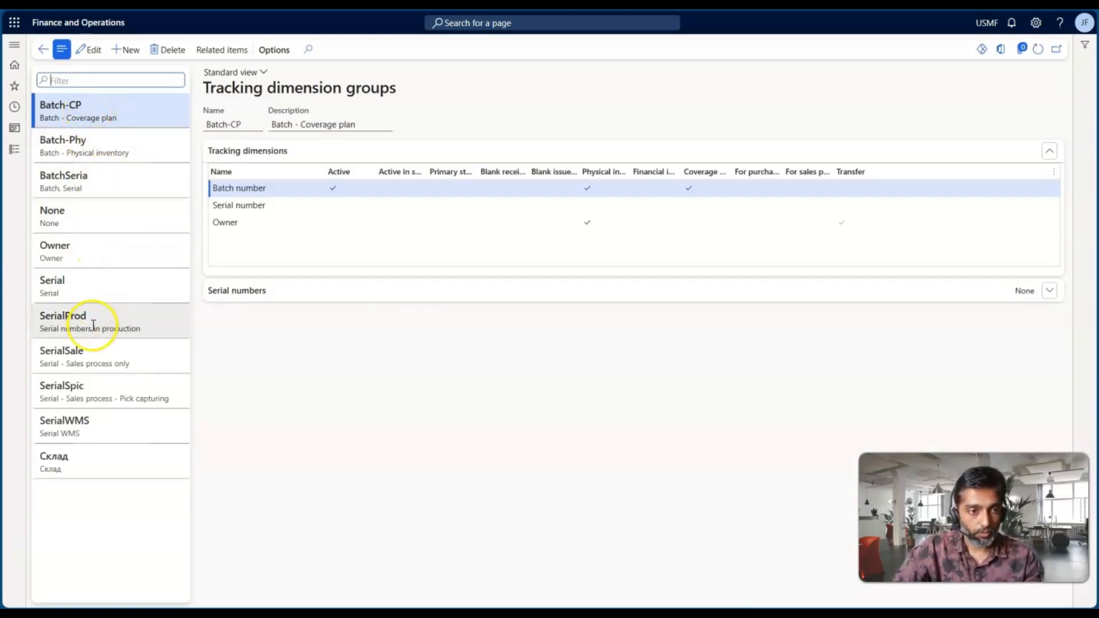
{"action": "left_click", "coordinate": [87, 260]}
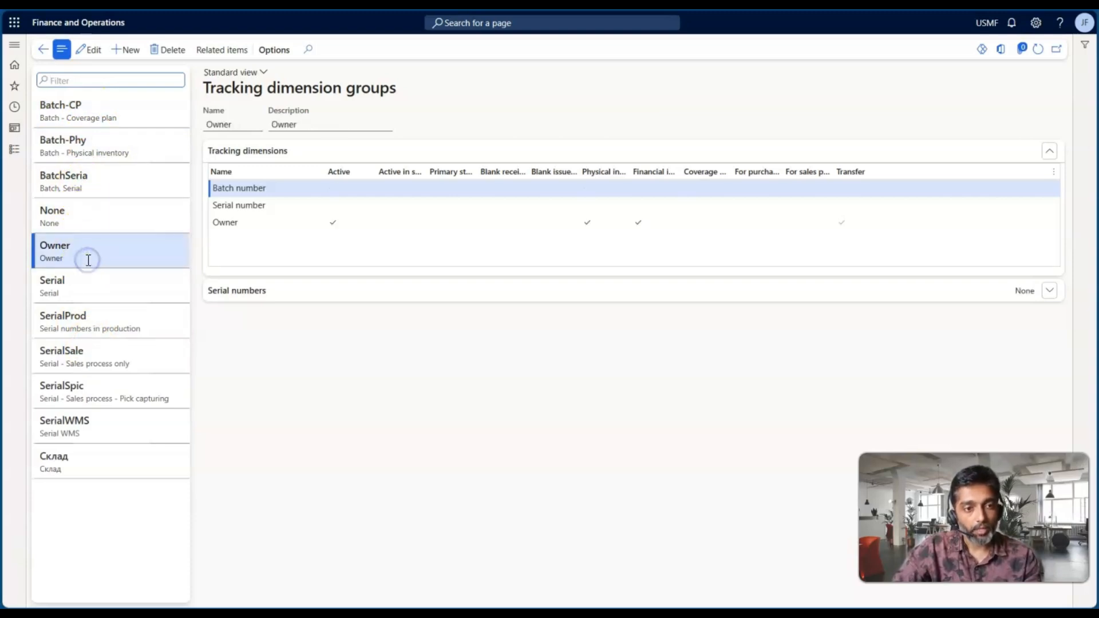
{"action": "left_click", "coordinate": [265, 224]}
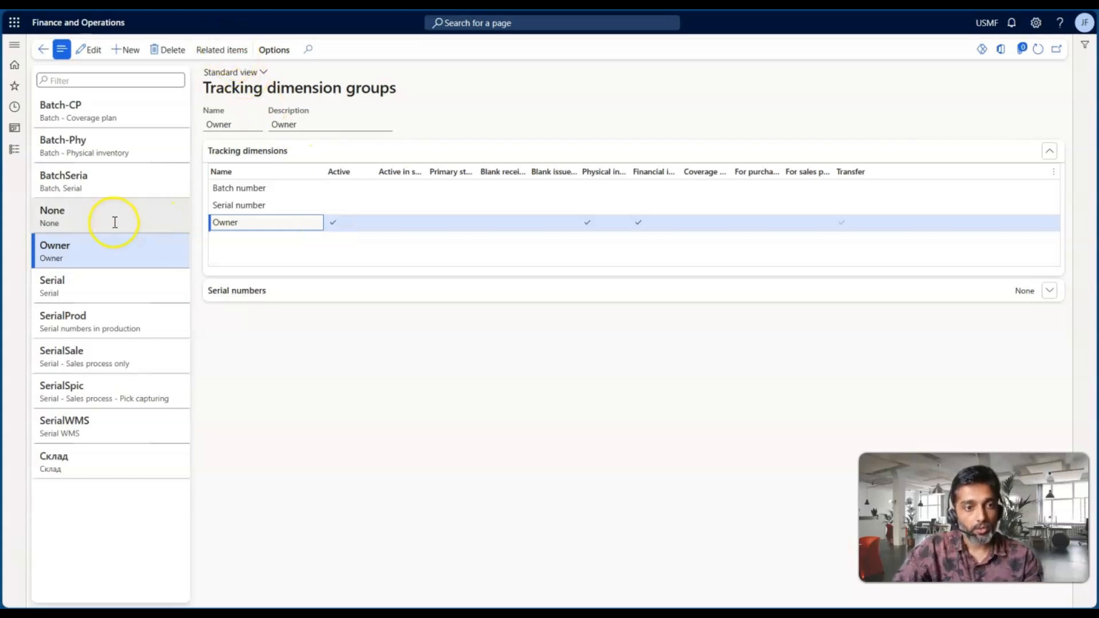
List the items related to the Owner tracking dimension group and open the details of Mini speaker O
{"action": "left_click", "coordinate": [205, 50]}
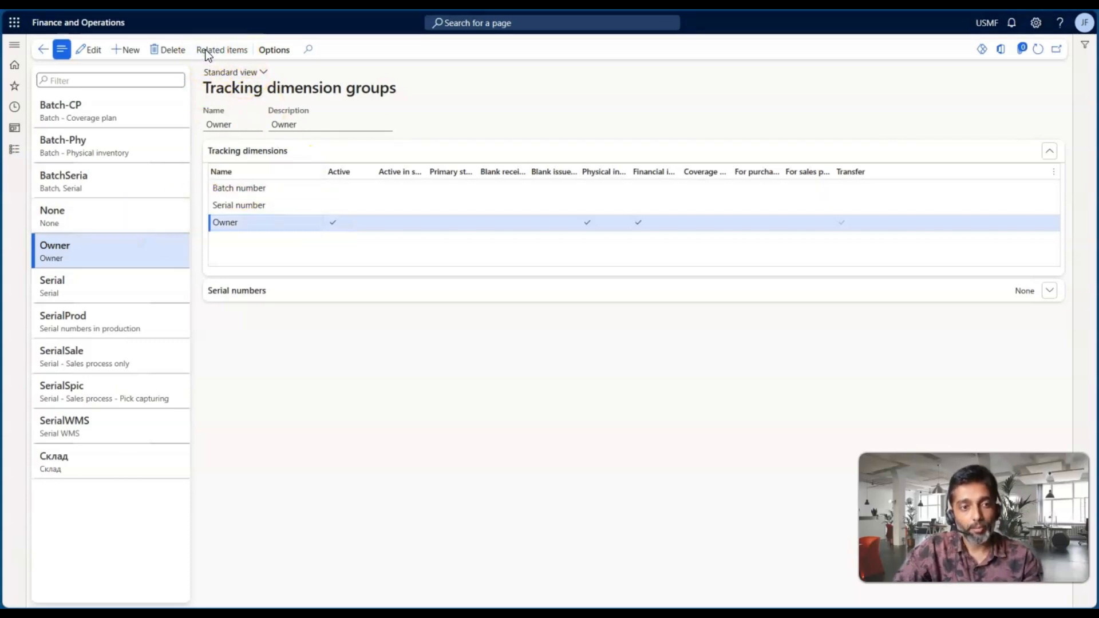
{"action": "key", "text": "Escape"}
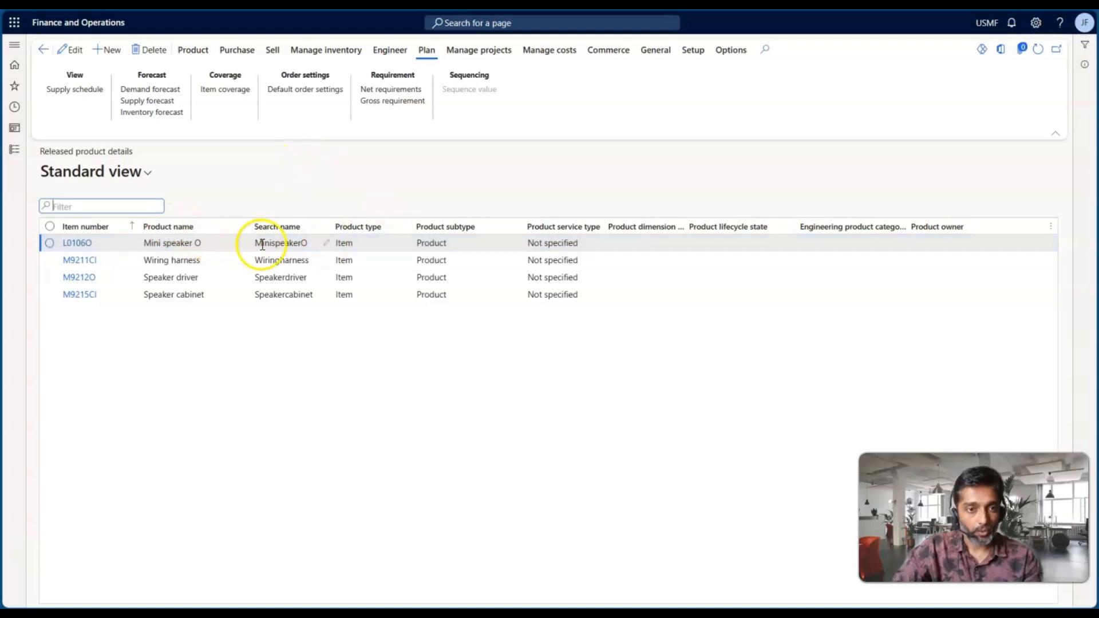
{"action": "left_click", "coordinate": [79, 244]}
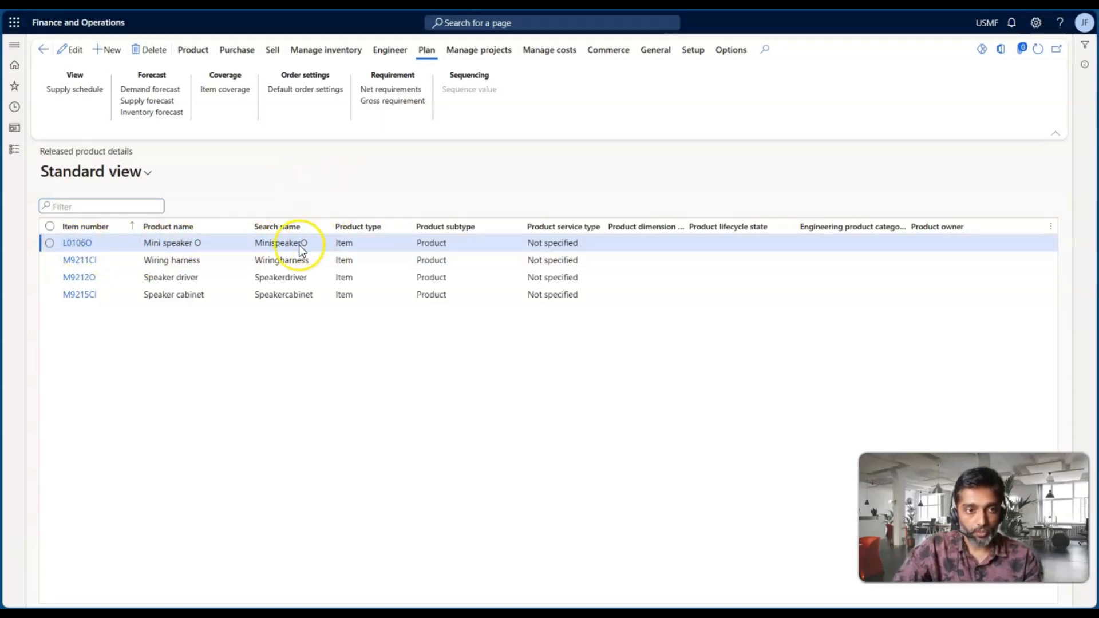
{"action": "double_click", "coordinate": [170, 248]}
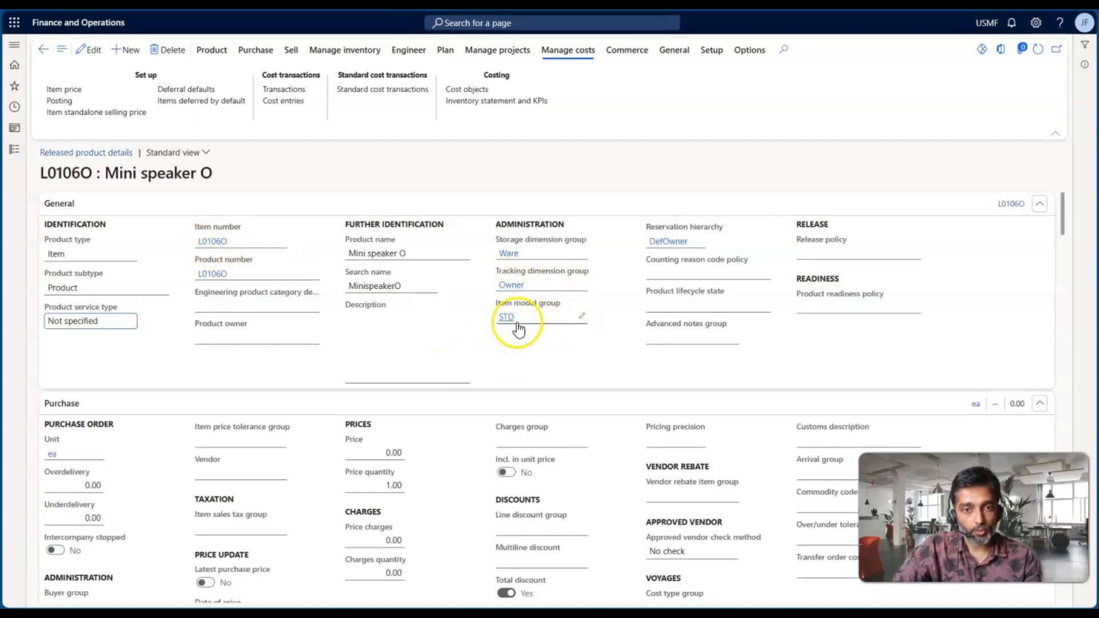
Examine the inventory model options of Mini speaker O's STD item model group and return to the product
{"action": "key", "text": "alt+Tab"}
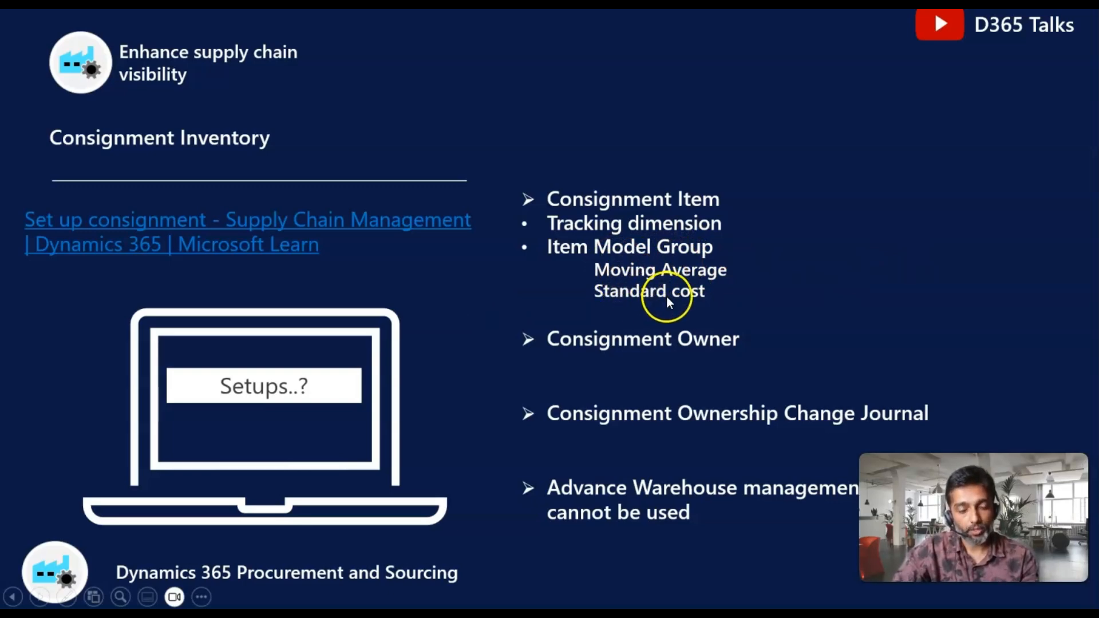
{"action": "key", "text": "alt+Tab"}
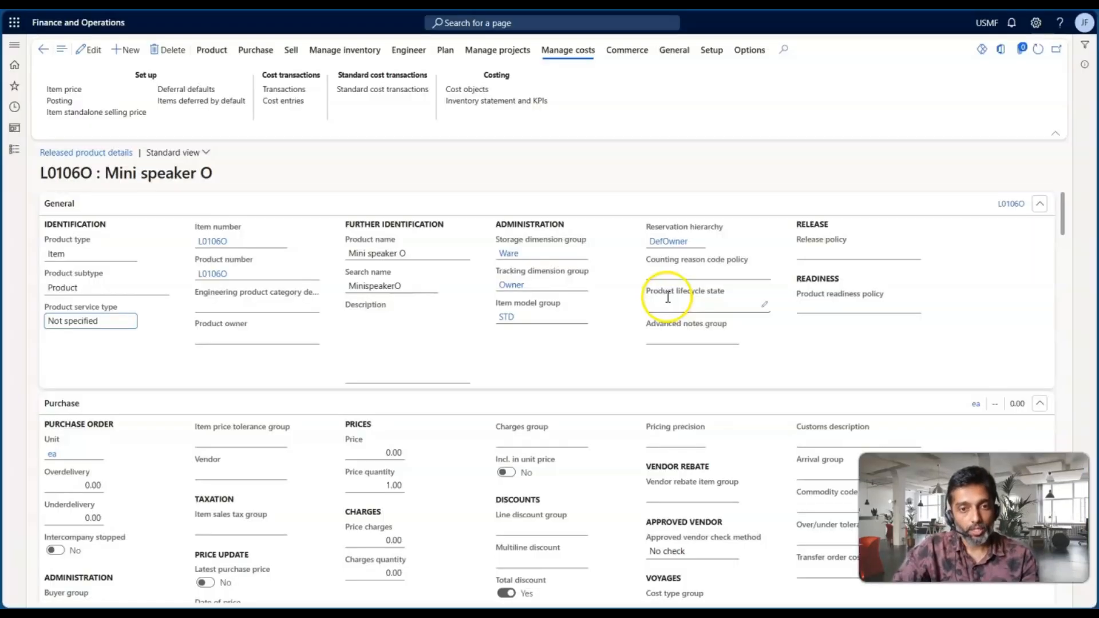
{"action": "left_click", "coordinate": [507, 317]}
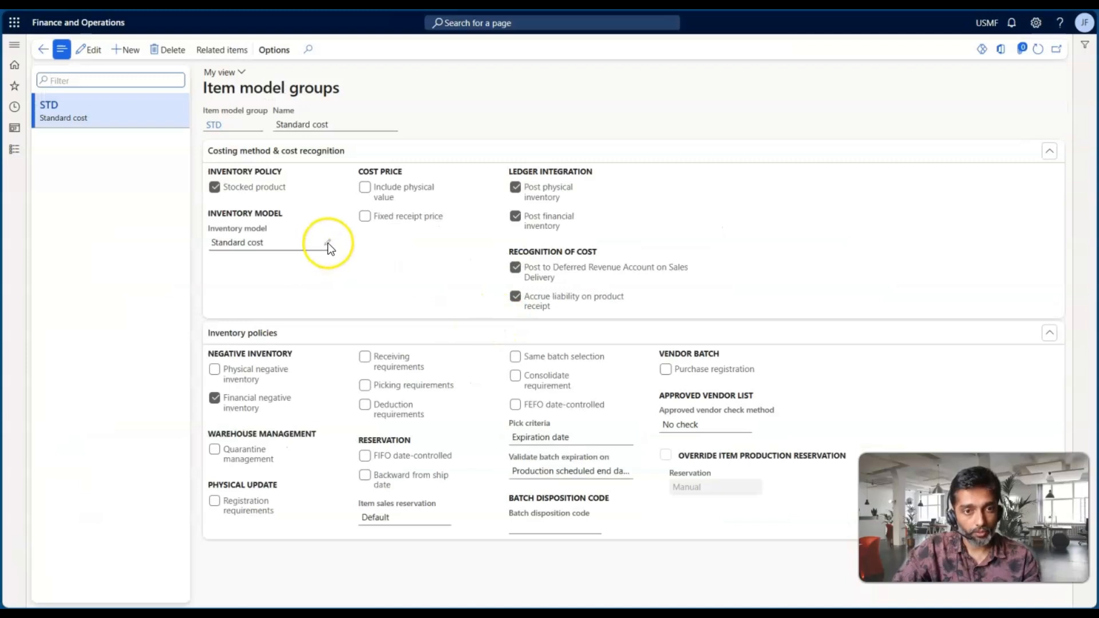
{"action": "left_click", "coordinate": [327, 243]}
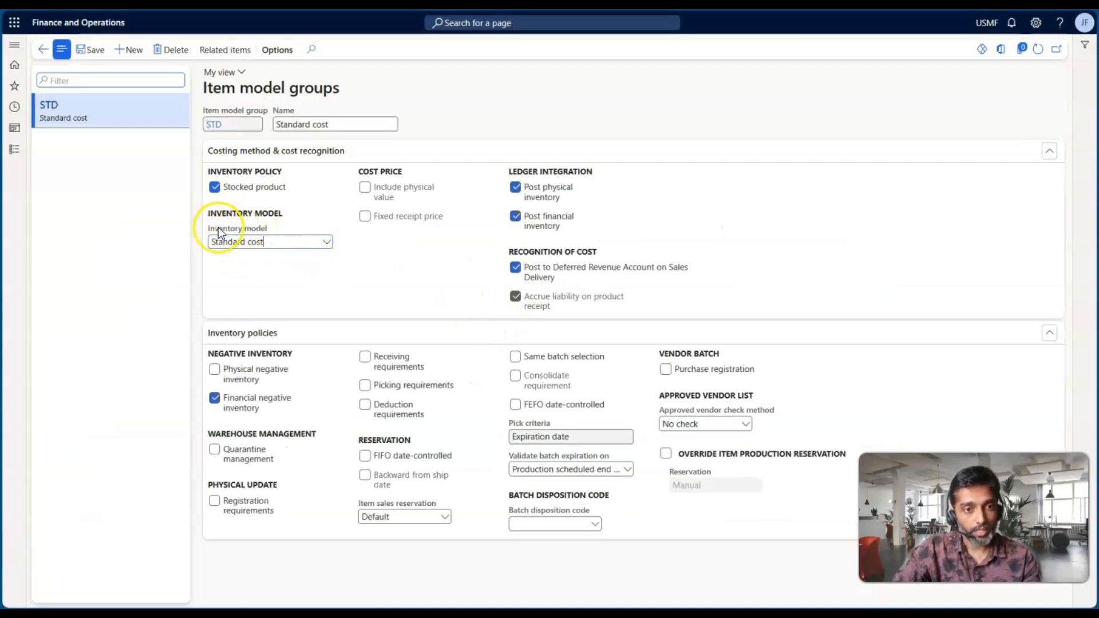
{"action": "left_click", "coordinate": [328, 244]}
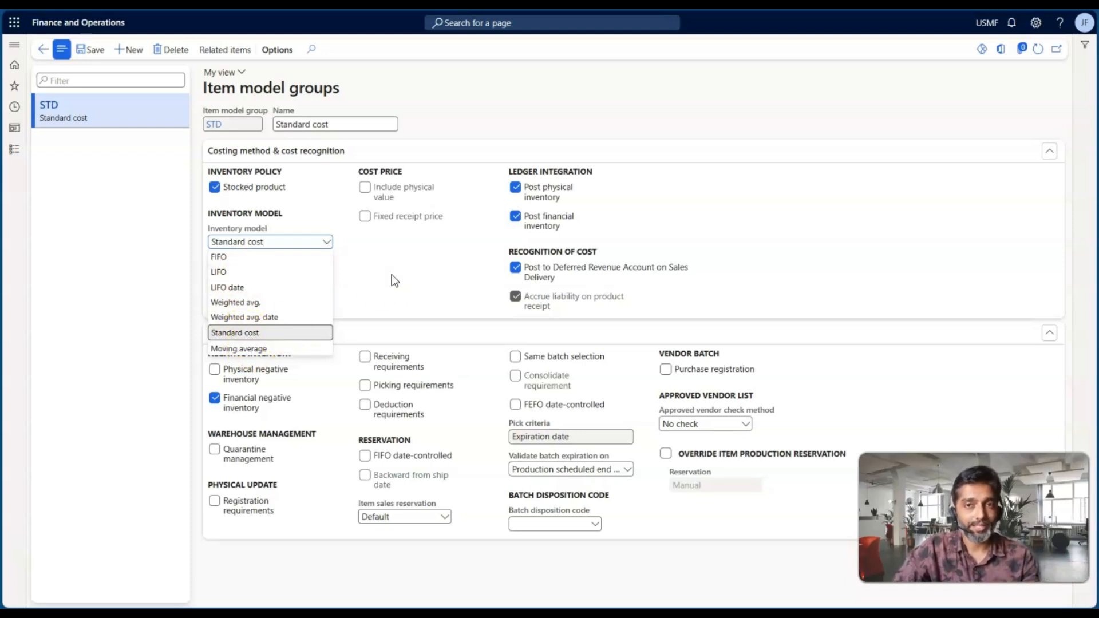
{"action": "left_click", "coordinate": [41, 52]}
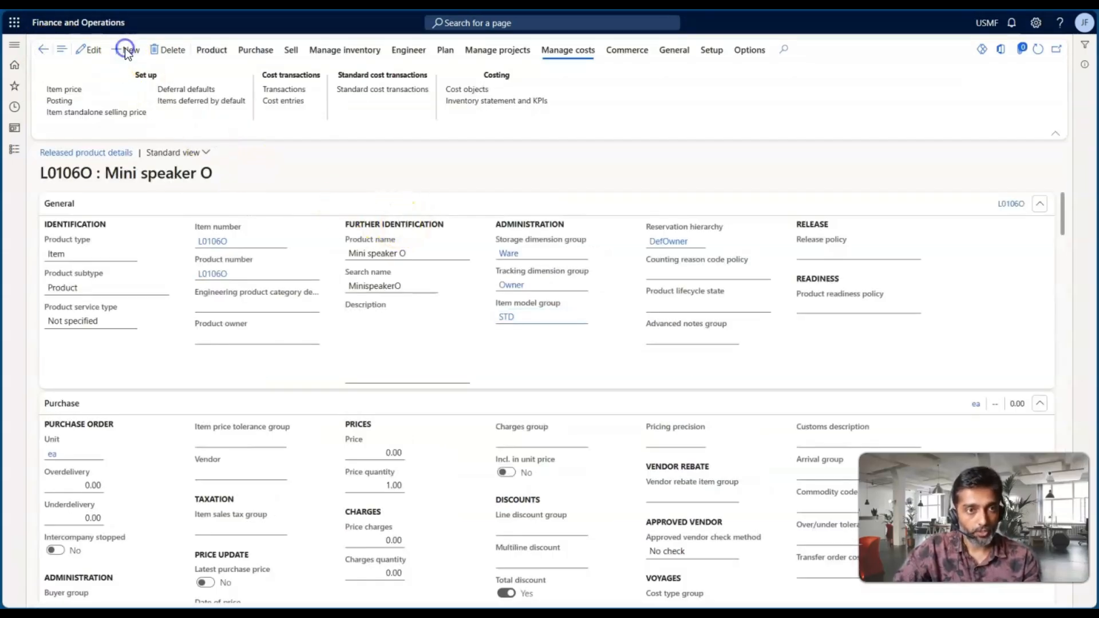
Start a new released product with the product number New123
{"action": "left_click", "coordinate": [127, 50]}
{"action": "left_click", "coordinate": [818, 213]}
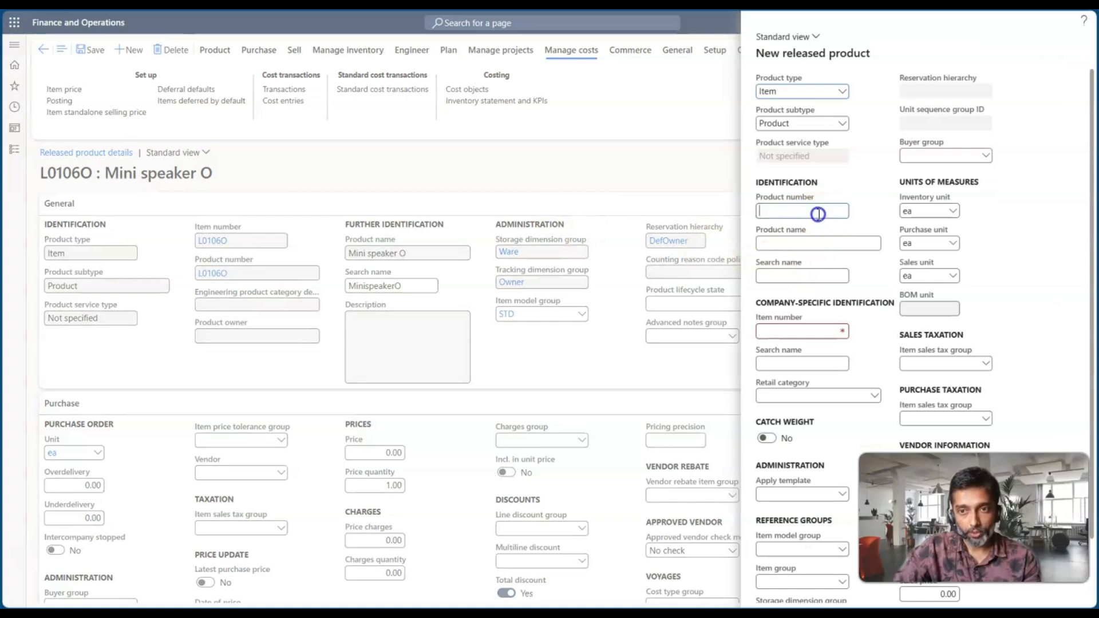
{"action": "type", "text": "New123"}
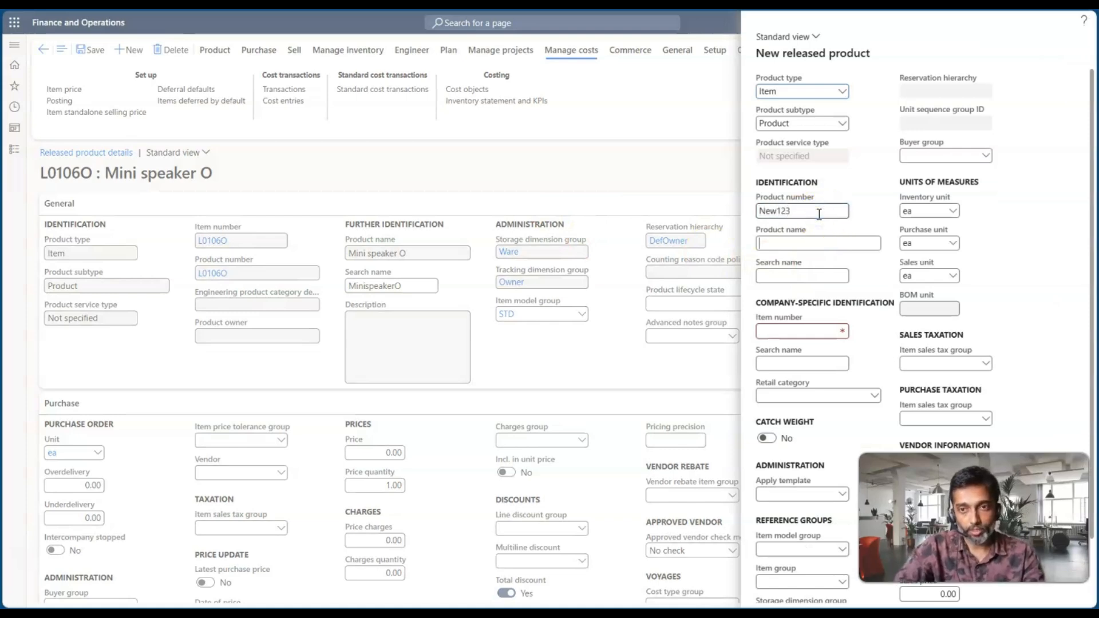
Set the item model group to FIFO, item group to Audio, storage dimension group to SiteWH and tracking dimension group to Owner
{"action": "scroll", "coordinate": [847, 411], "scroll_direction": "down", "scroll_amount": 2}
{"action": "left_click", "coordinate": [843, 481]}
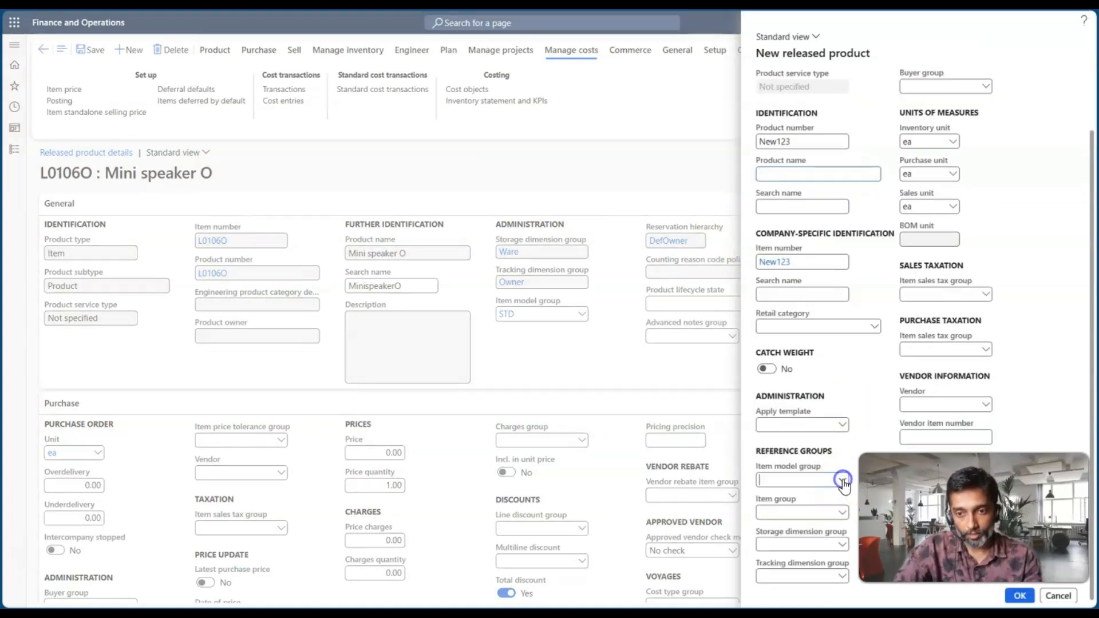
{"action": "left_click", "coordinate": [800, 478]}
{"action": "left_click", "coordinate": [841, 515]}
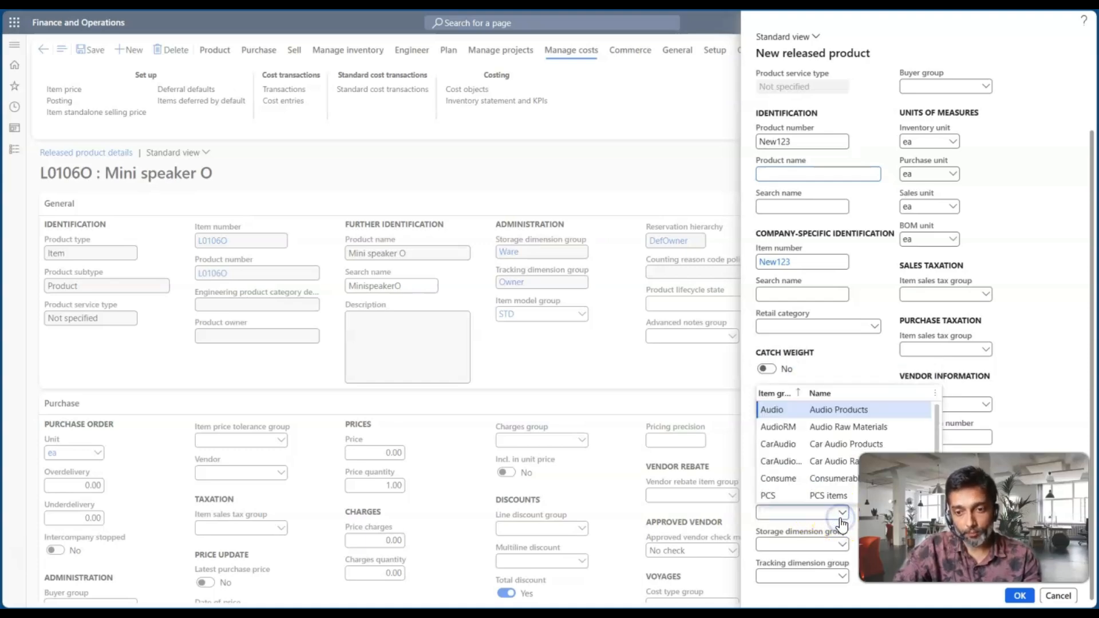
{"action": "left_click", "coordinate": [783, 411]}
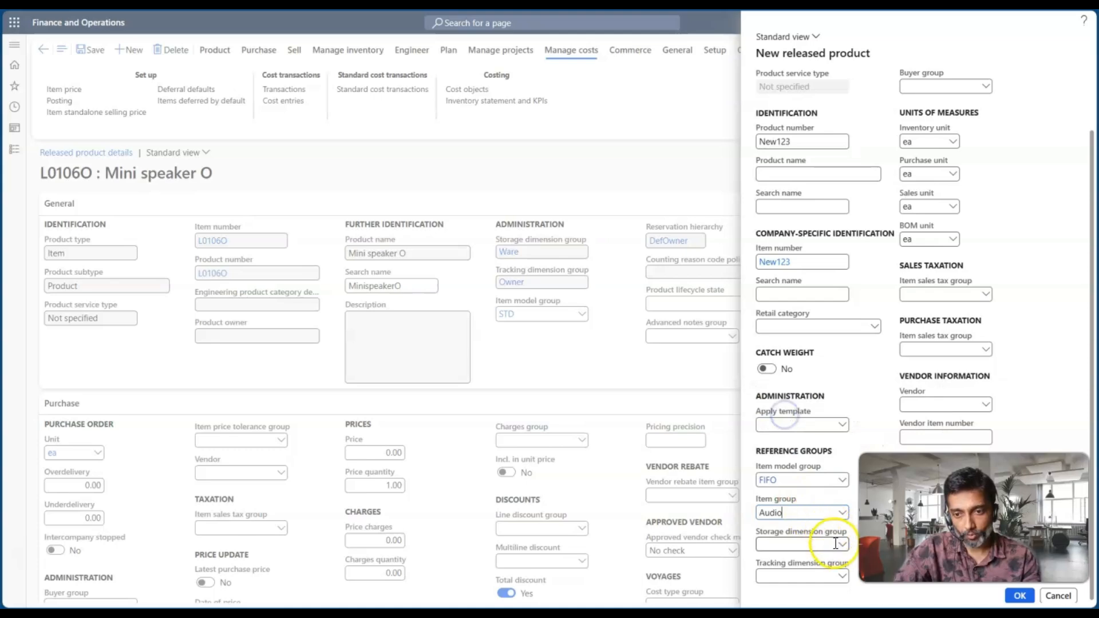
{"action": "left_click", "coordinate": [840, 543]}
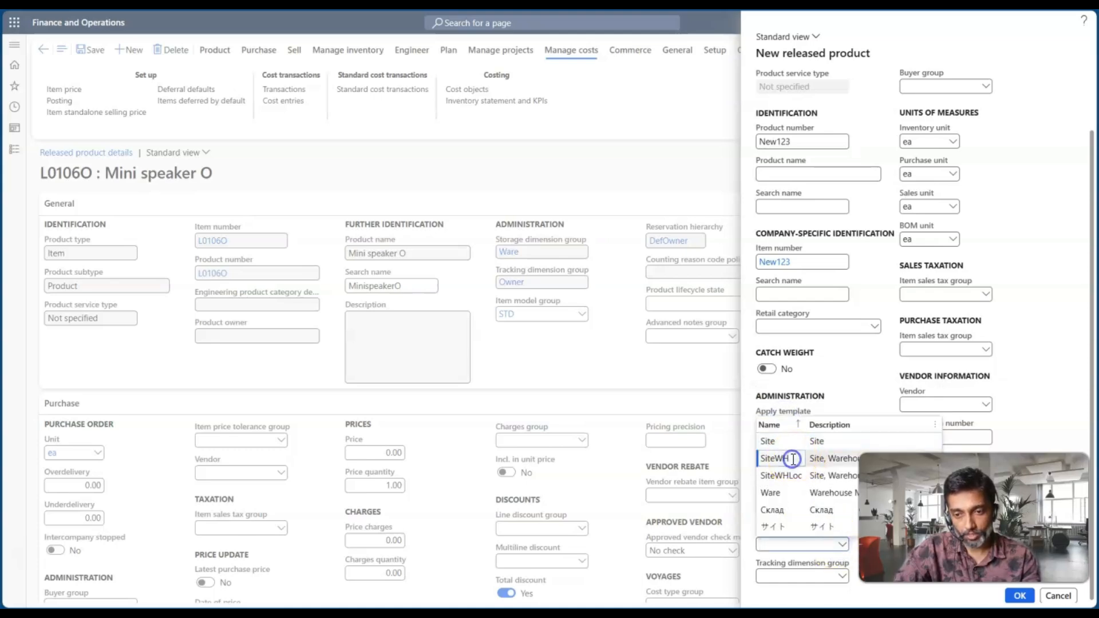
{"action": "left_click", "coordinate": [793, 459]}
{"action": "left_click", "coordinate": [841, 576]}
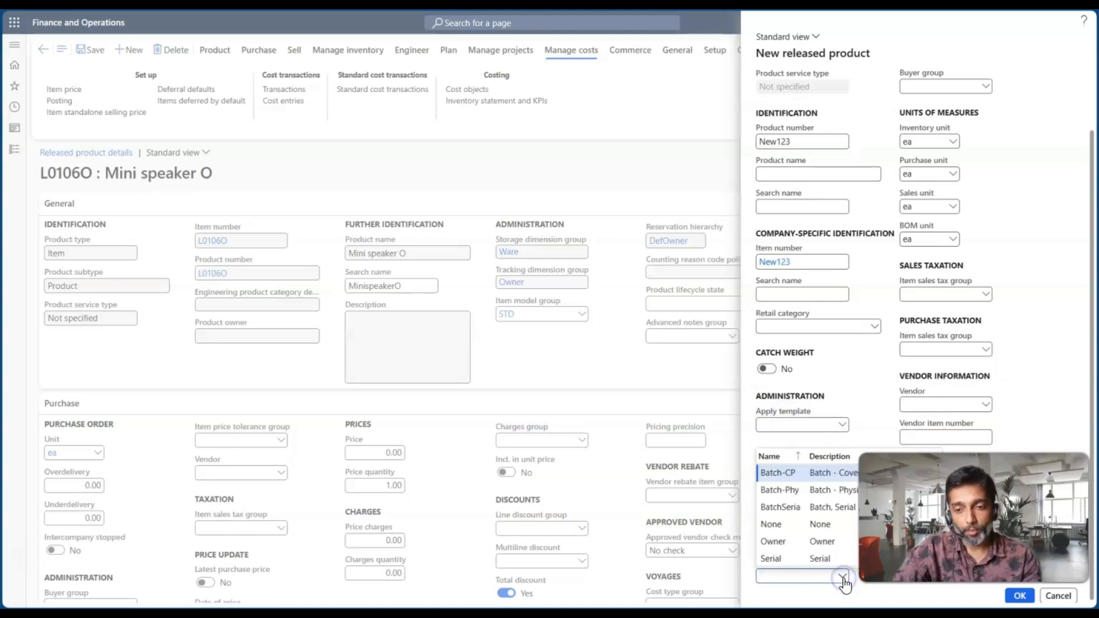
{"action": "left_click", "coordinate": [813, 541]}
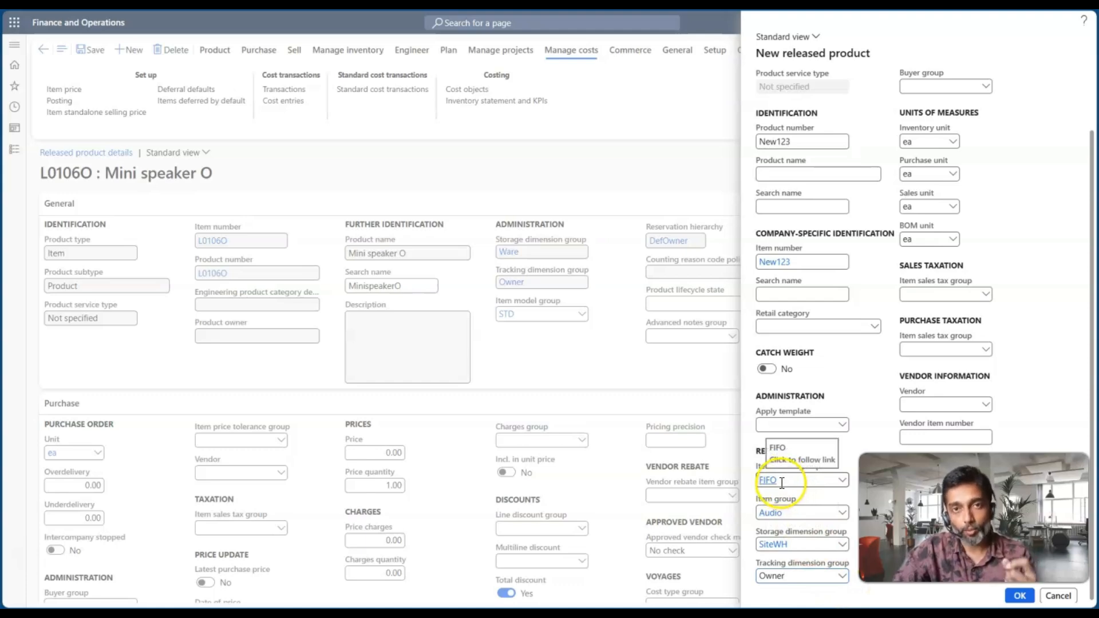
Try to create the released product New123, then discard the new product form
{"action": "left_click", "coordinate": [1014, 596]}
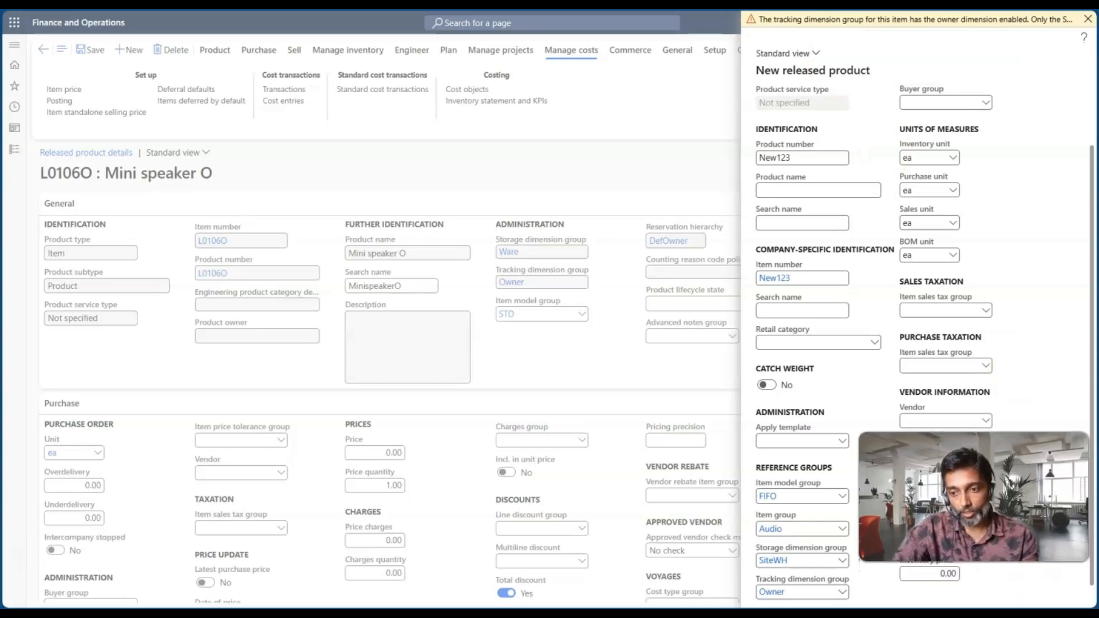
{"action": "left_click", "coordinate": [1087, 22]}
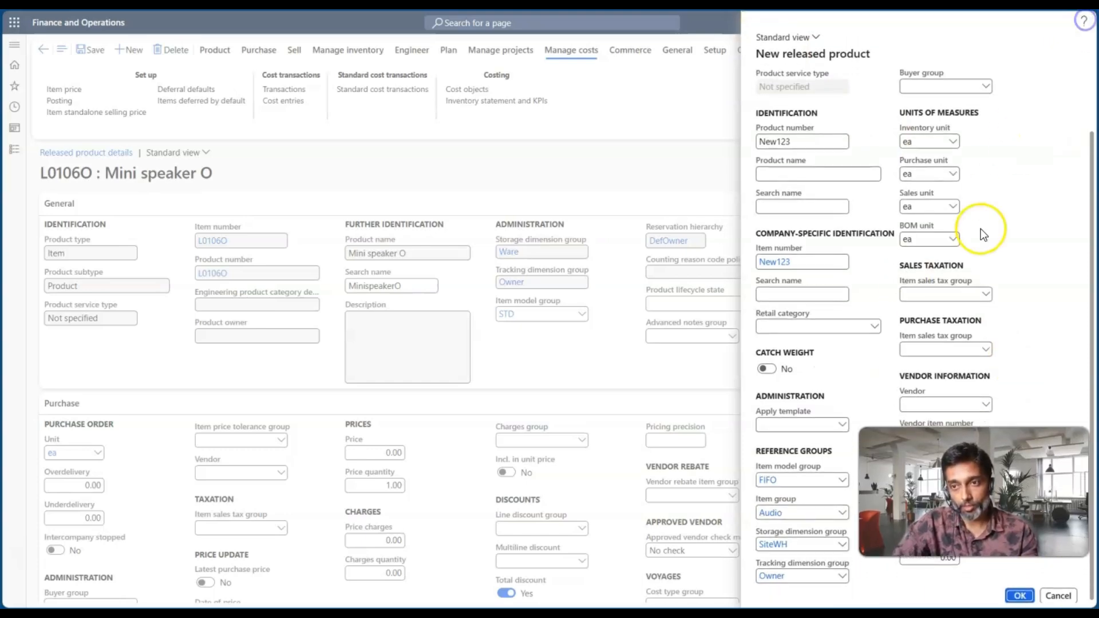
{"action": "left_click", "coordinate": [1058, 595]}
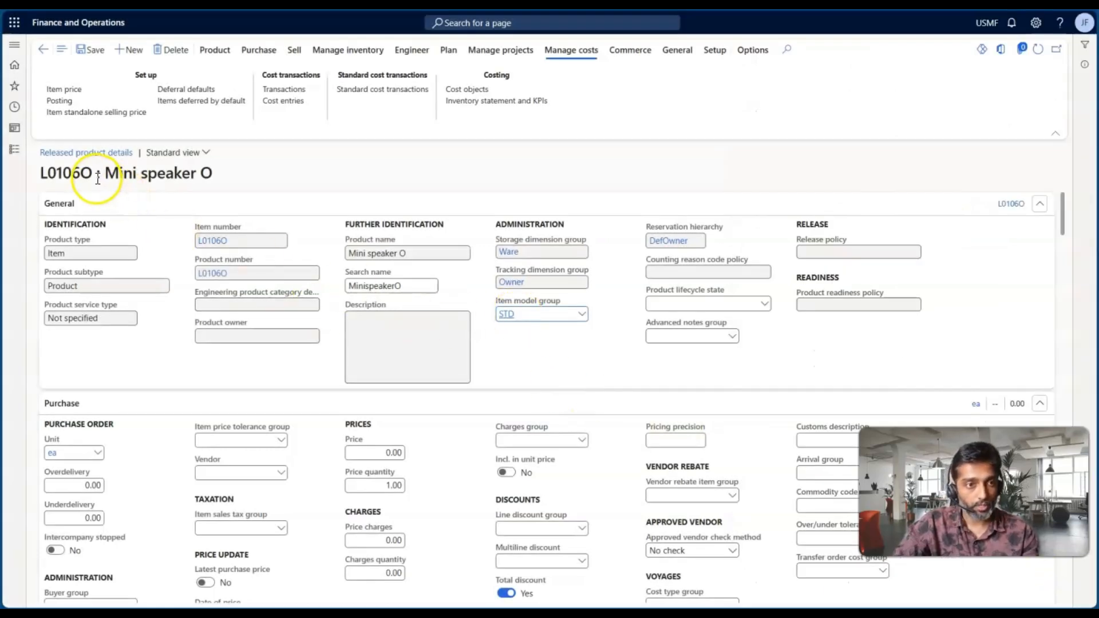
{"action": "left_click_drag", "start_coordinate": [91, 172], "coordinate": [39, 171]}
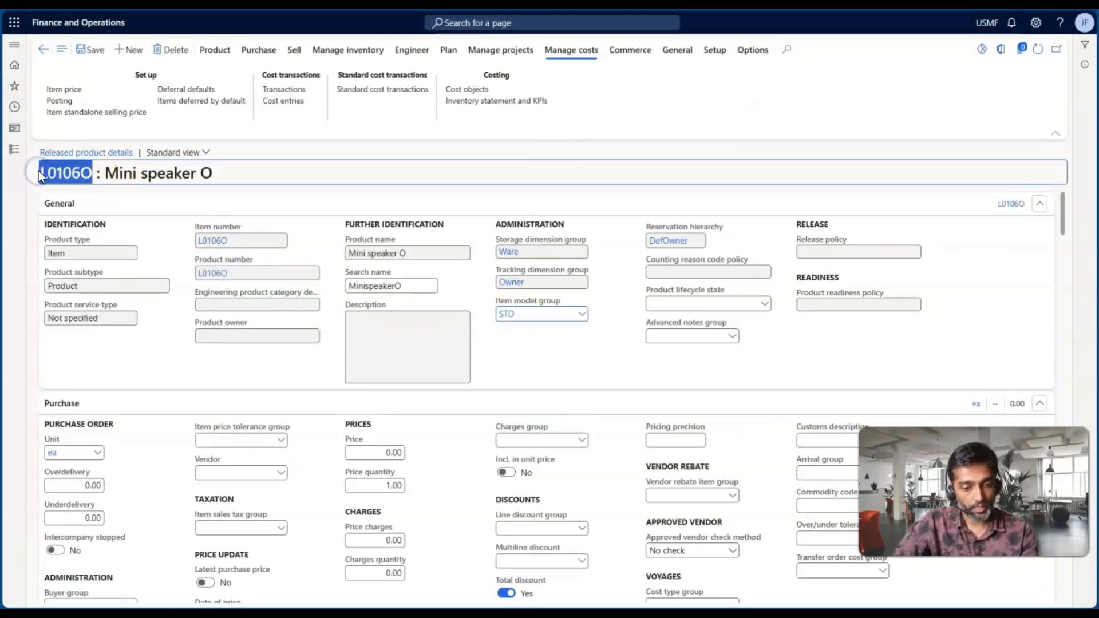
{"action": "key", "text": "alt+Tab"}
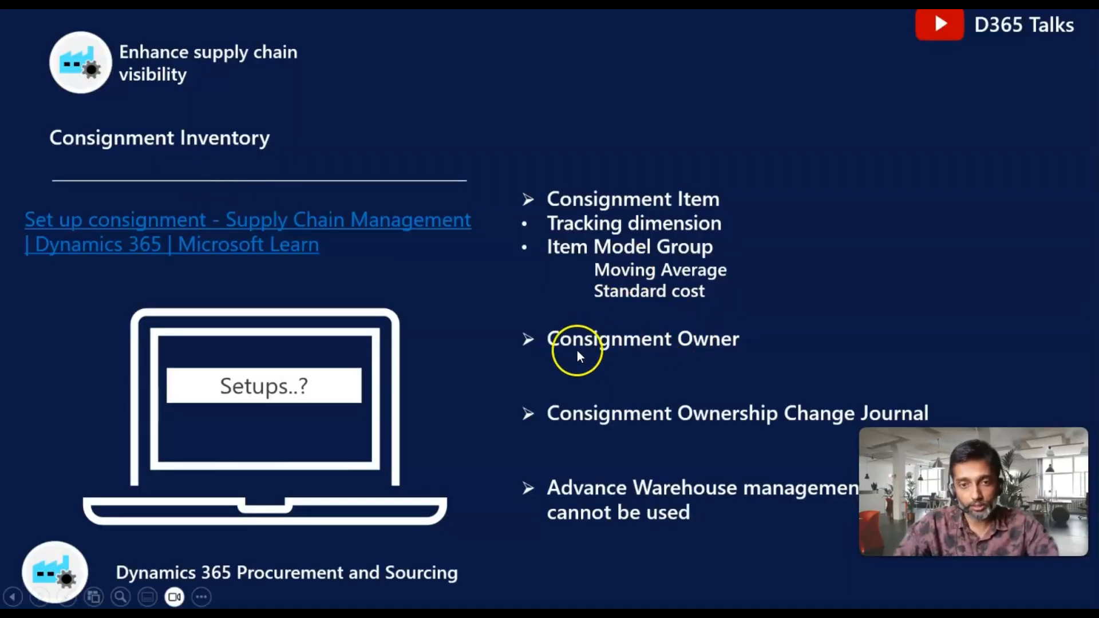
{"action": "key", "text": "Left"}
{"action": "key", "text": "Left"}
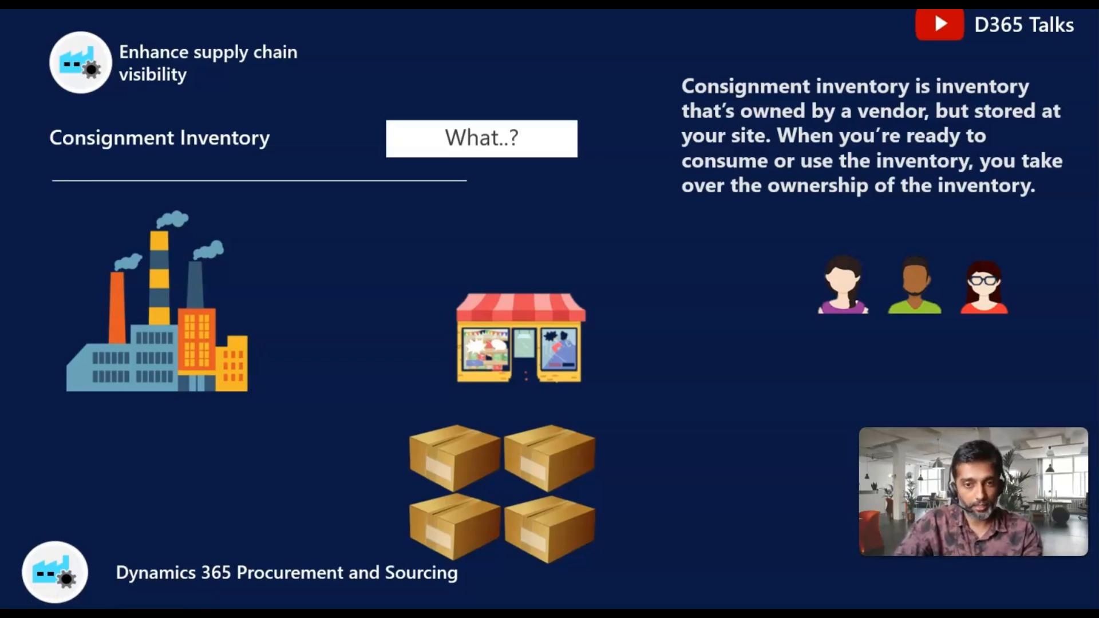
{"action": "key", "text": "alt+Tab"}
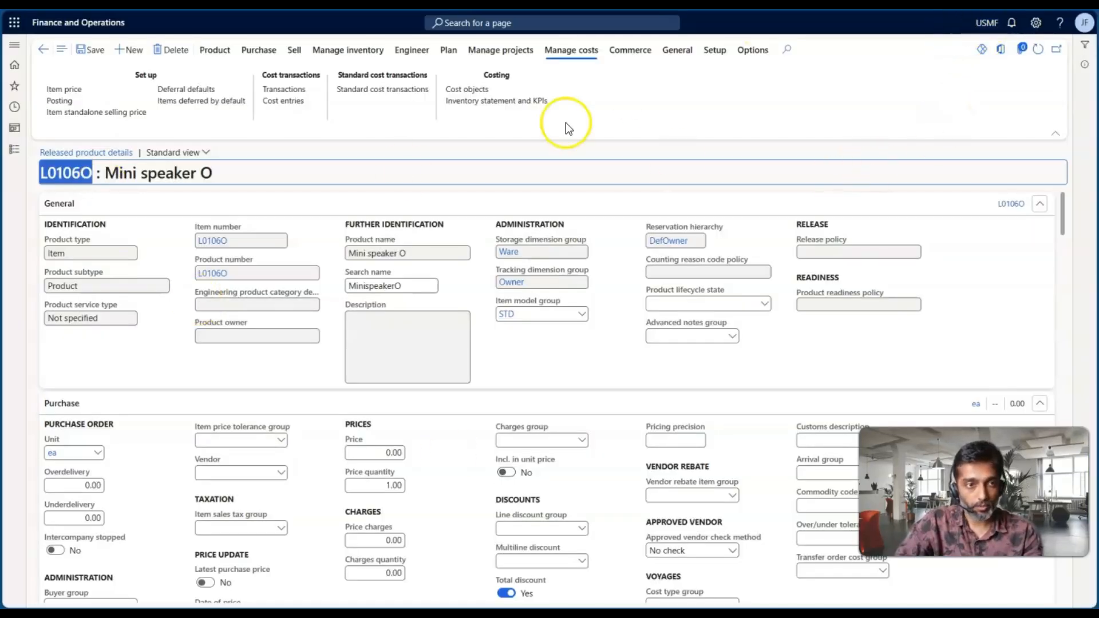
Open the inventory owners list from the dimension setup of Inventory management
{"action": "left_click", "coordinate": [15, 148]}
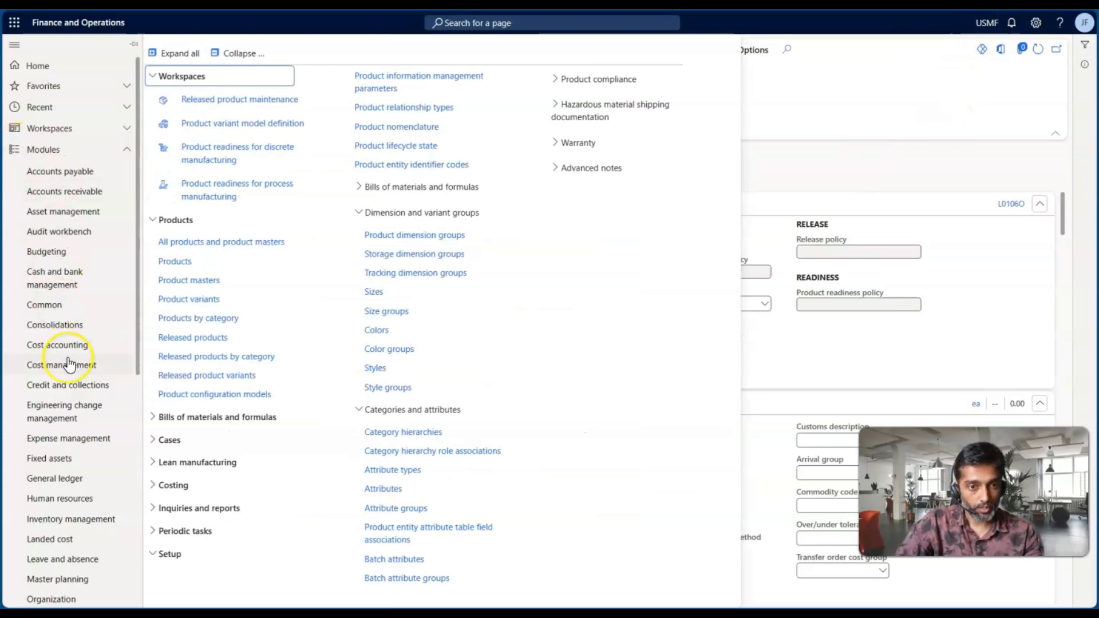
{"action": "scroll", "coordinate": [68, 365], "scroll_direction": "down", "scroll_amount": 10}
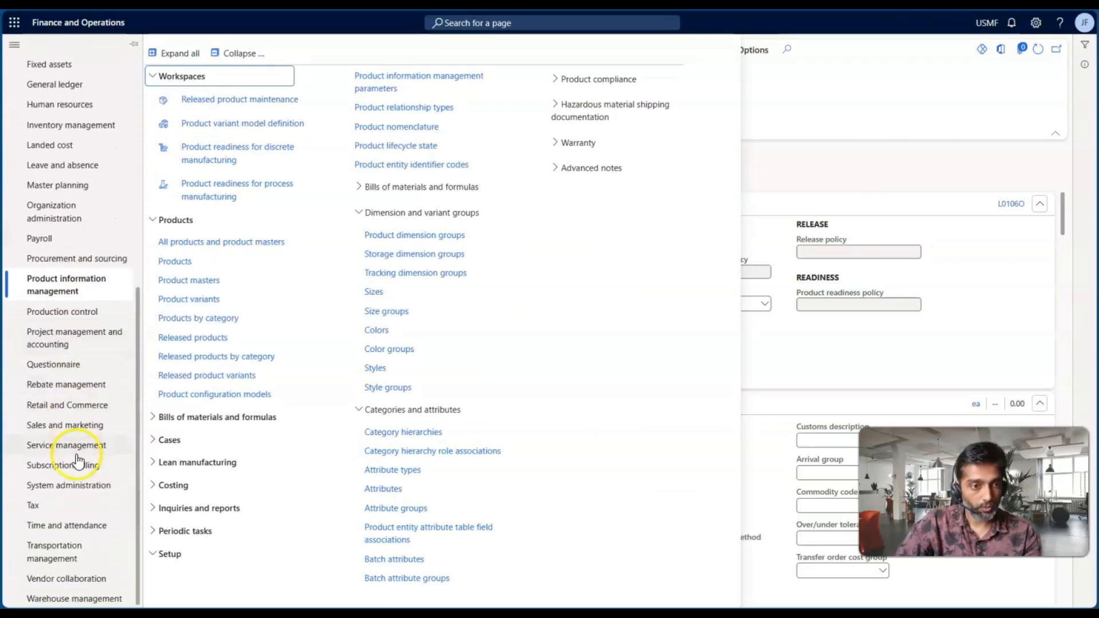
{"action": "left_click", "coordinate": [79, 130]}
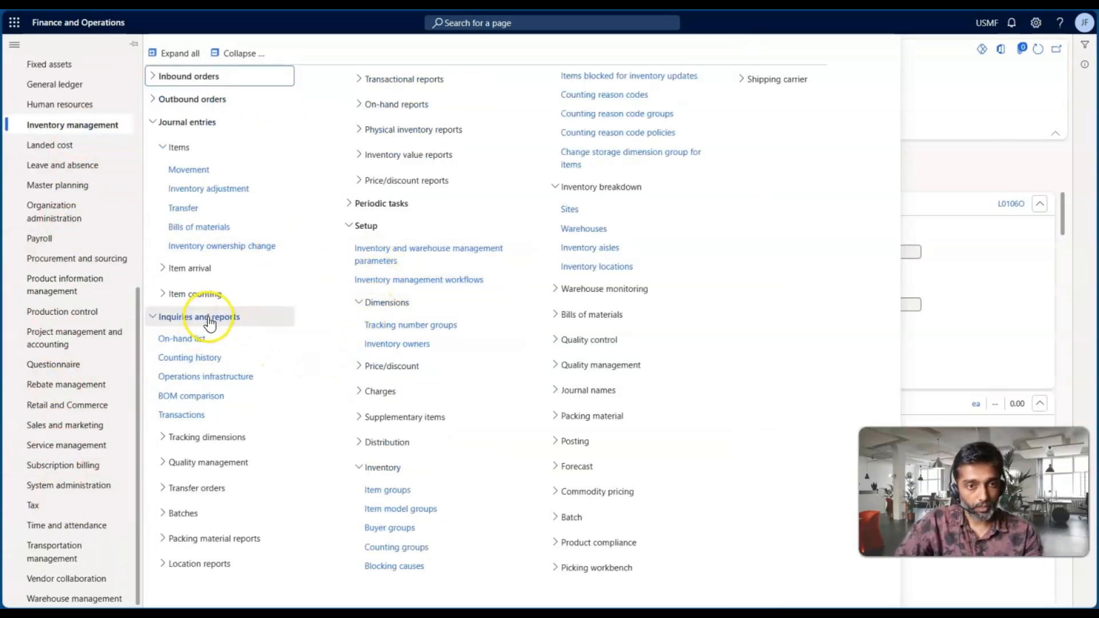
{"action": "left_click", "coordinate": [395, 345]}
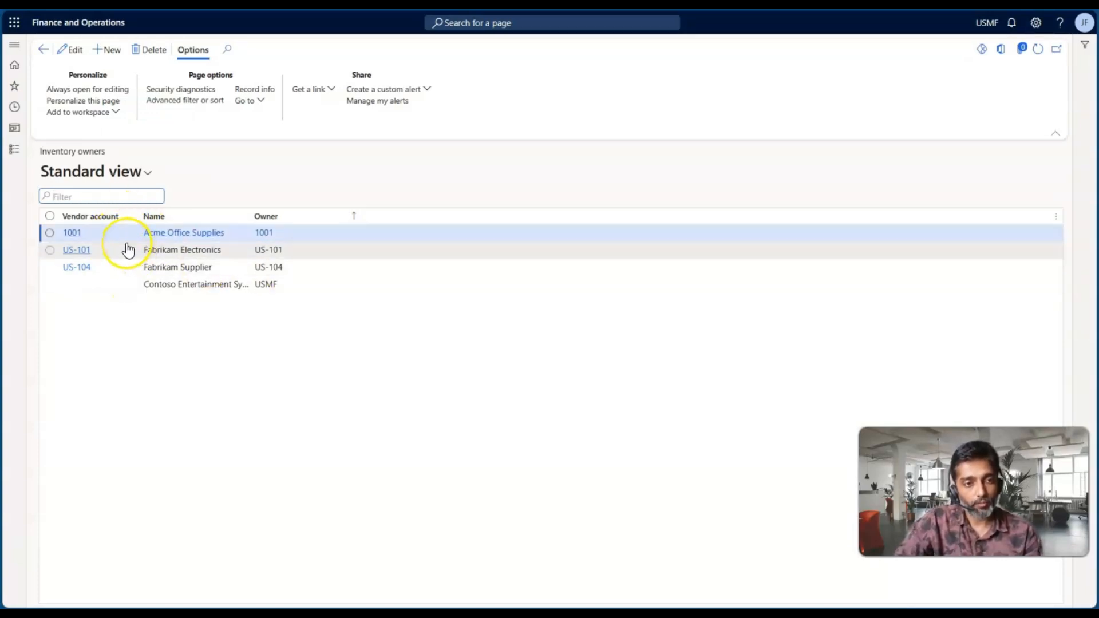
Widen the Name column of the inventory owners list and select the USMF owner record
{"action": "left_click", "coordinate": [153, 249]}
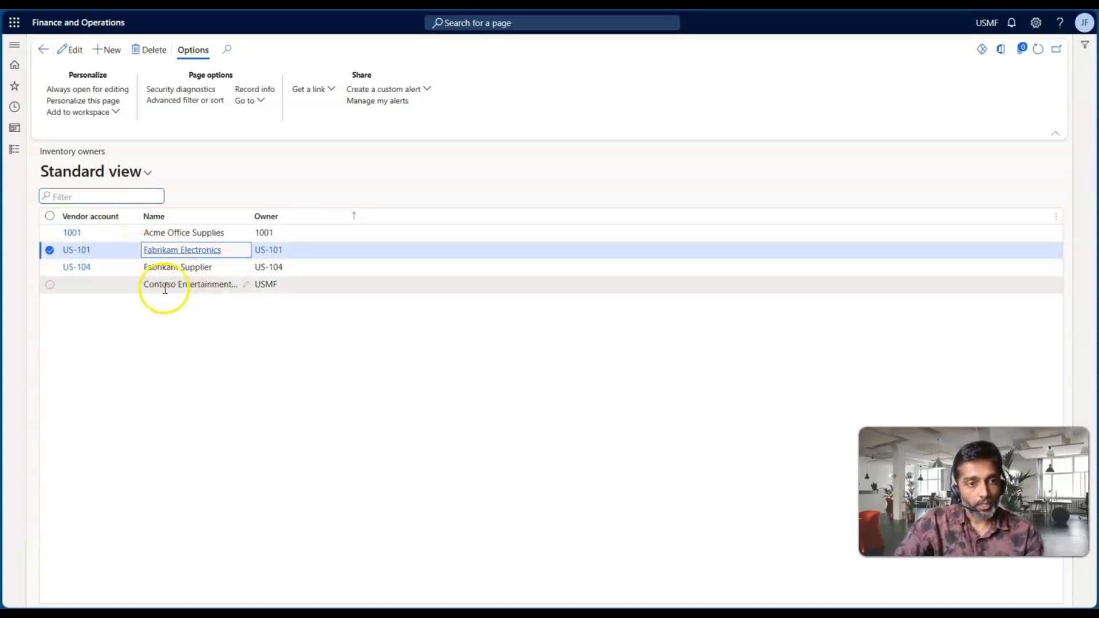
{"action": "left_click_drag", "start_coordinate": [250, 216], "coordinate": [309, 217]}
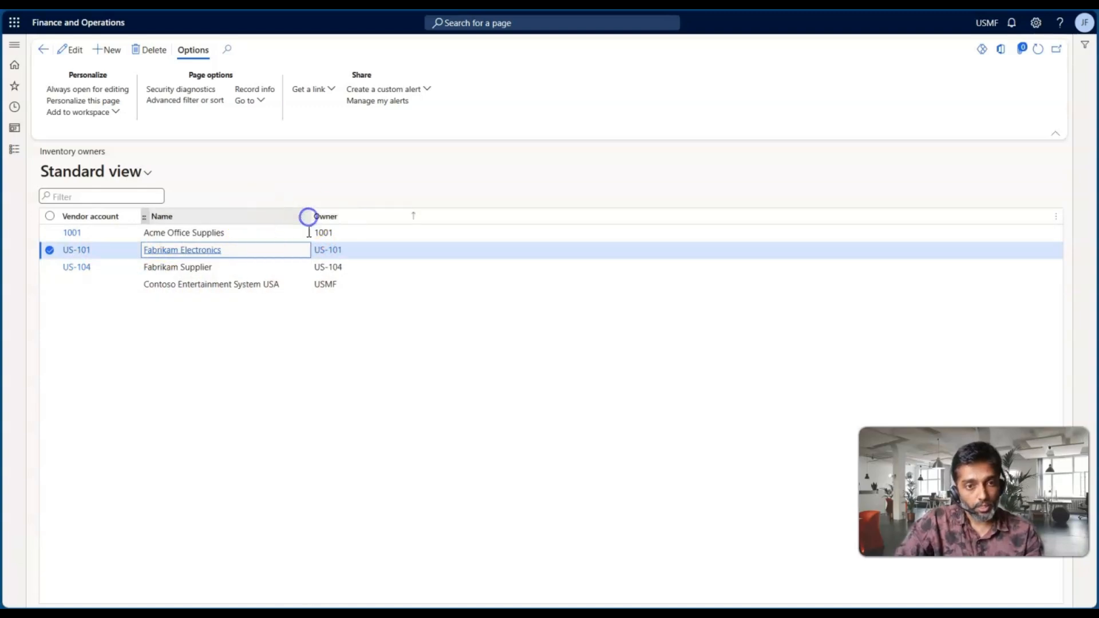
{"action": "left_click", "coordinate": [333, 284]}
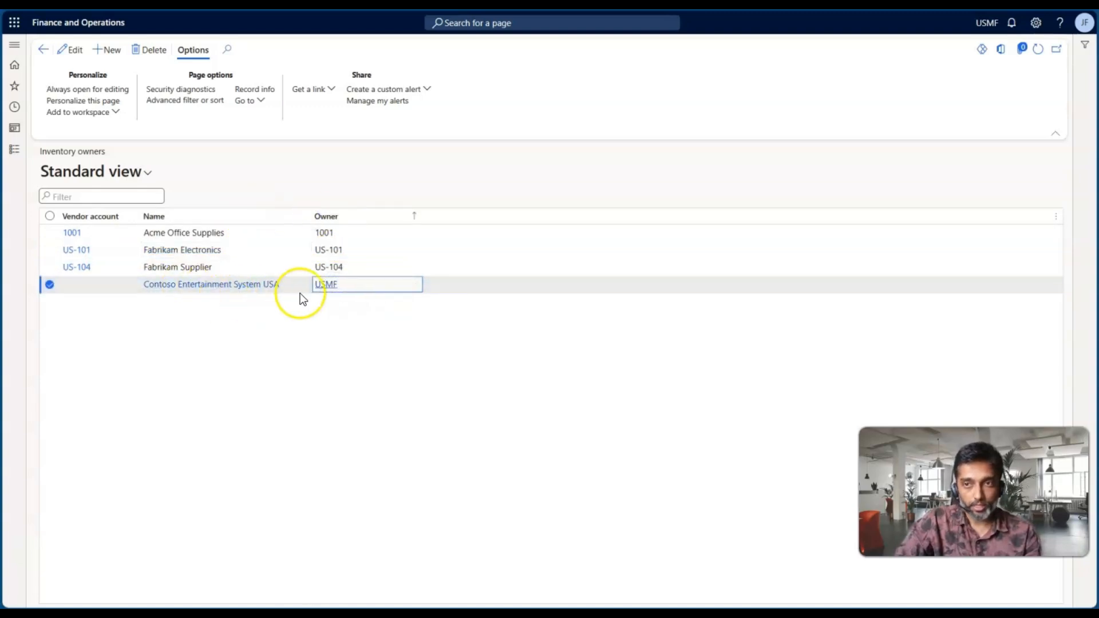
Examine the Fabrikam Electronics vendor owner record alongside the USMF legal entity's owner record
{"action": "left_click_drag", "start_coordinate": [227, 250], "coordinate": [141, 249]}
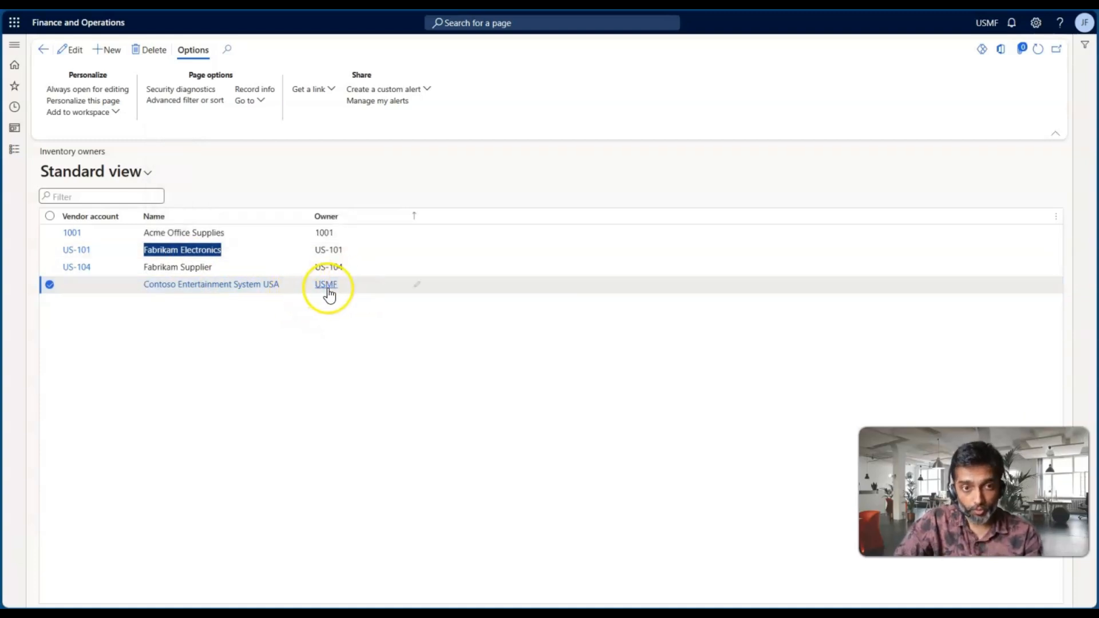
{"action": "left_click", "coordinate": [228, 252]}
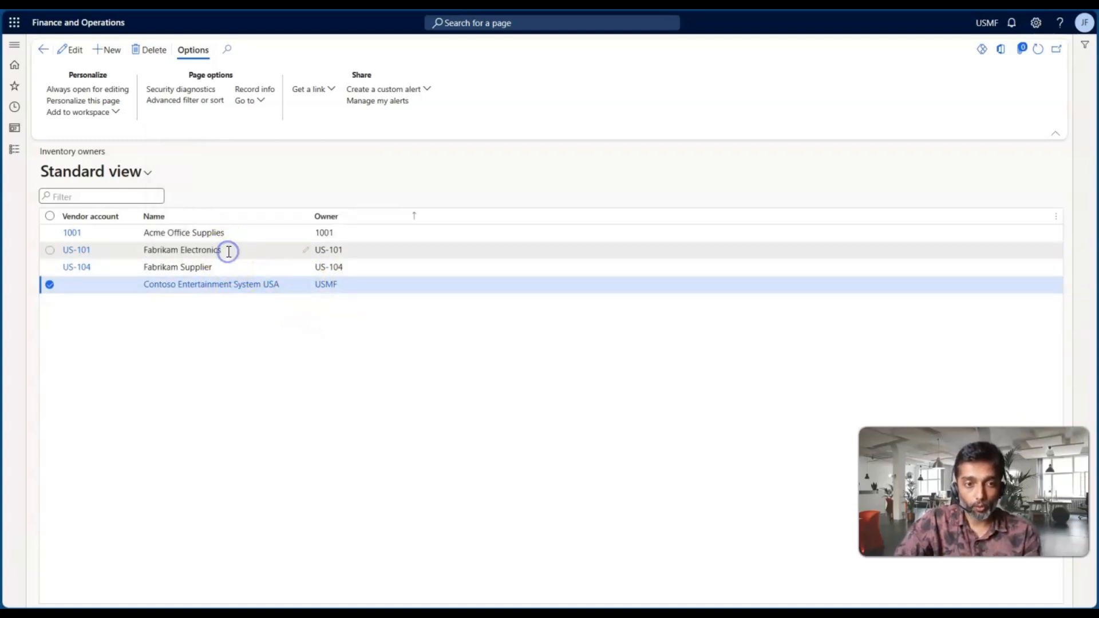
{"action": "left_click_drag", "start_coordinate": [228, 251], "coordinate": [146, 254]}
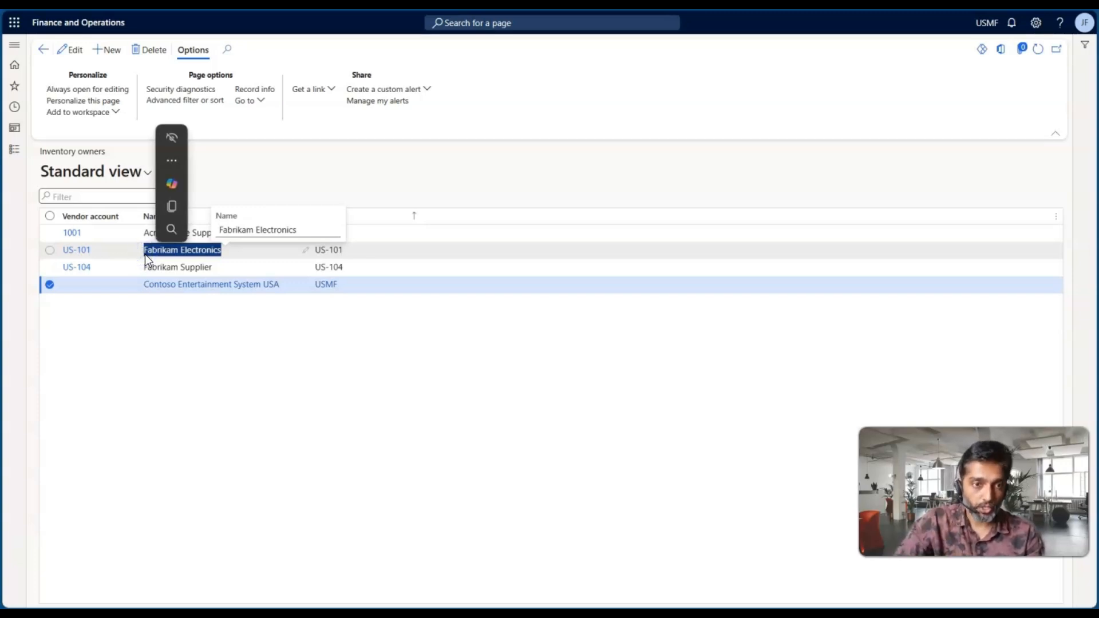
{"action": "left_click", "coordinate": [209, 250]}
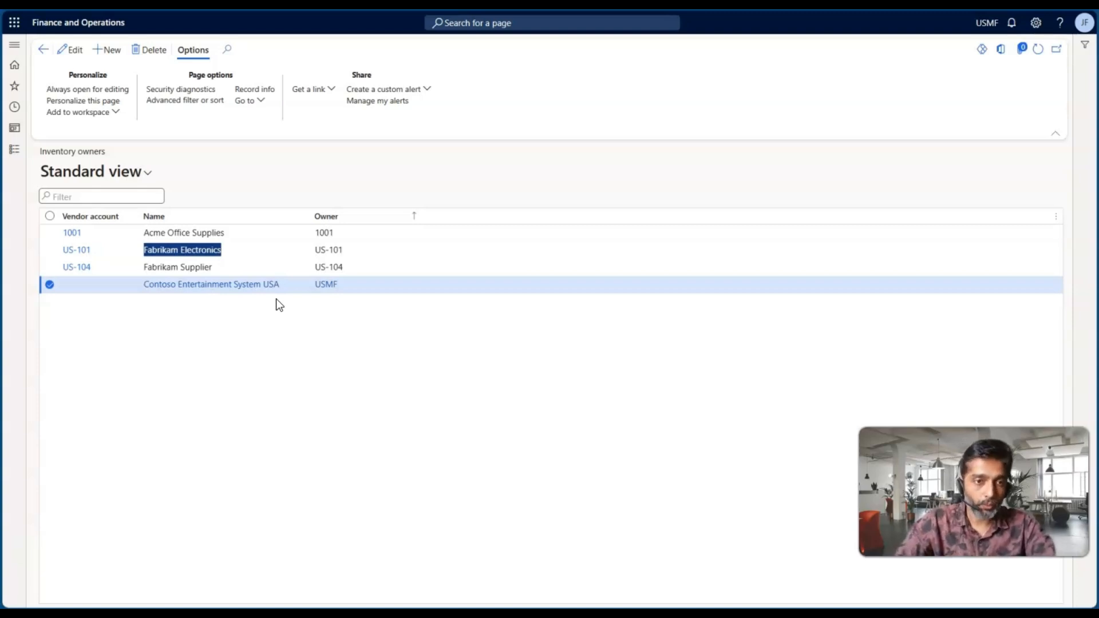
{"action": "left_click", "coordinate": [240, 250]}
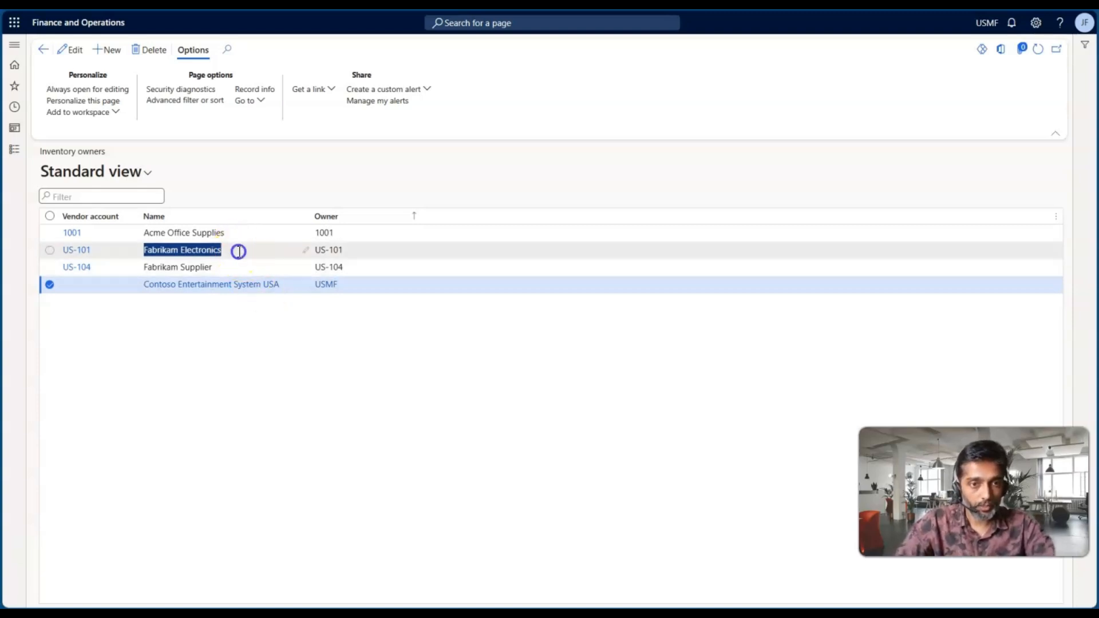
{"action": "left_click", "coordinate": [234, 251]}
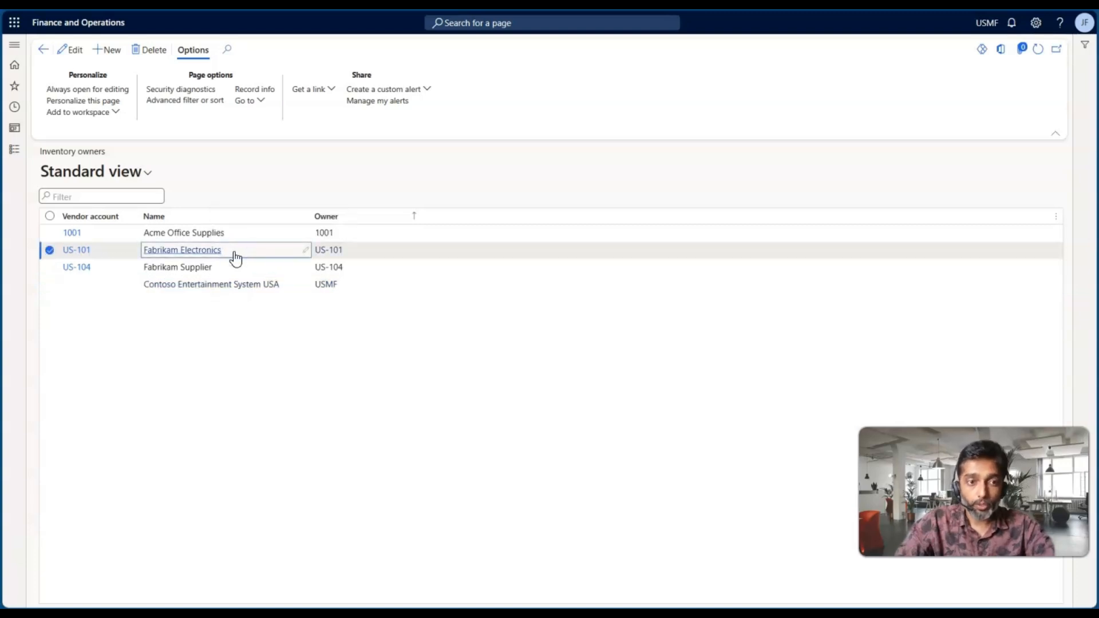
{"action": "left_click_drag", "start_coordinate": [231, 252], "coordinate": [140, 255]}
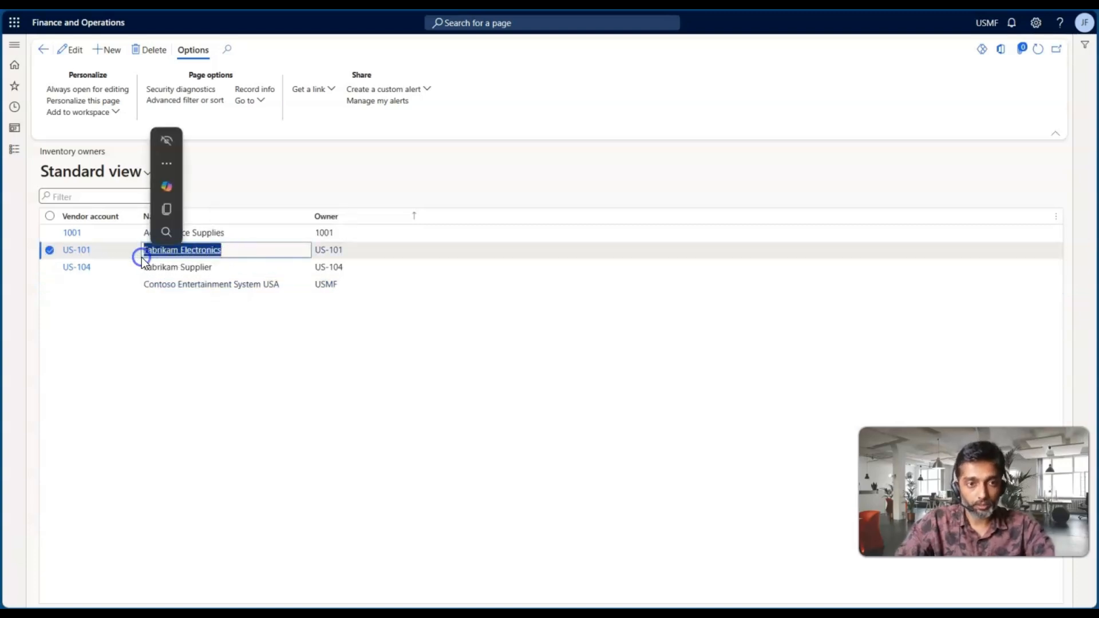
{"action": "left_click", "coordinate": [281, 342]}
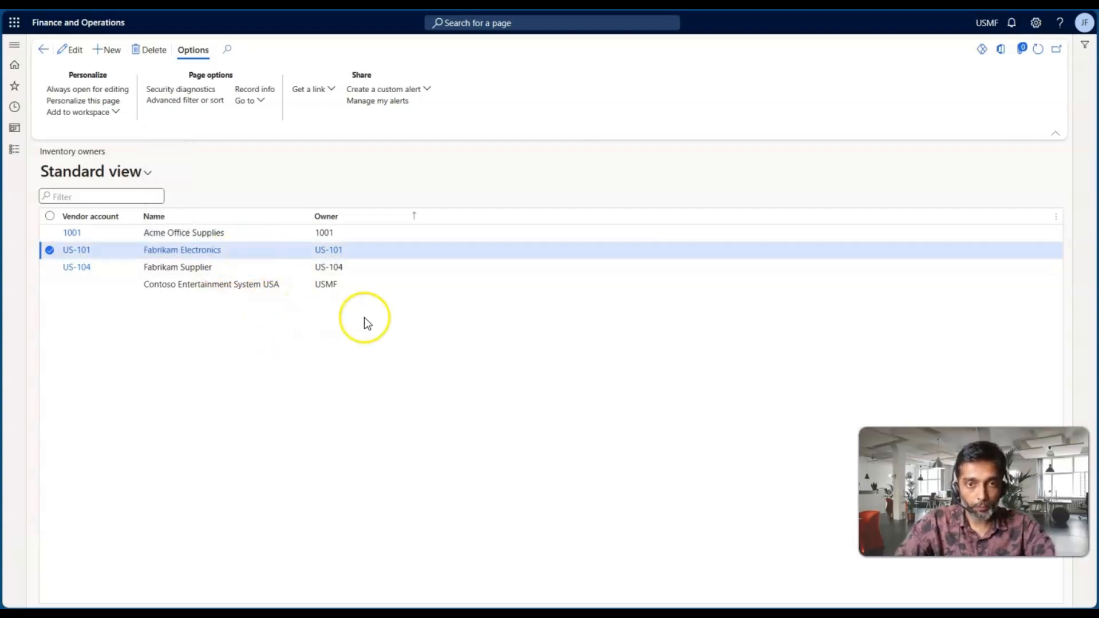
Switch to the PowerPoint slide show, advance the Consignment Inventory setups slide, and return to Finance and Operations
{"action": "key", "text": "alt+Tab"}
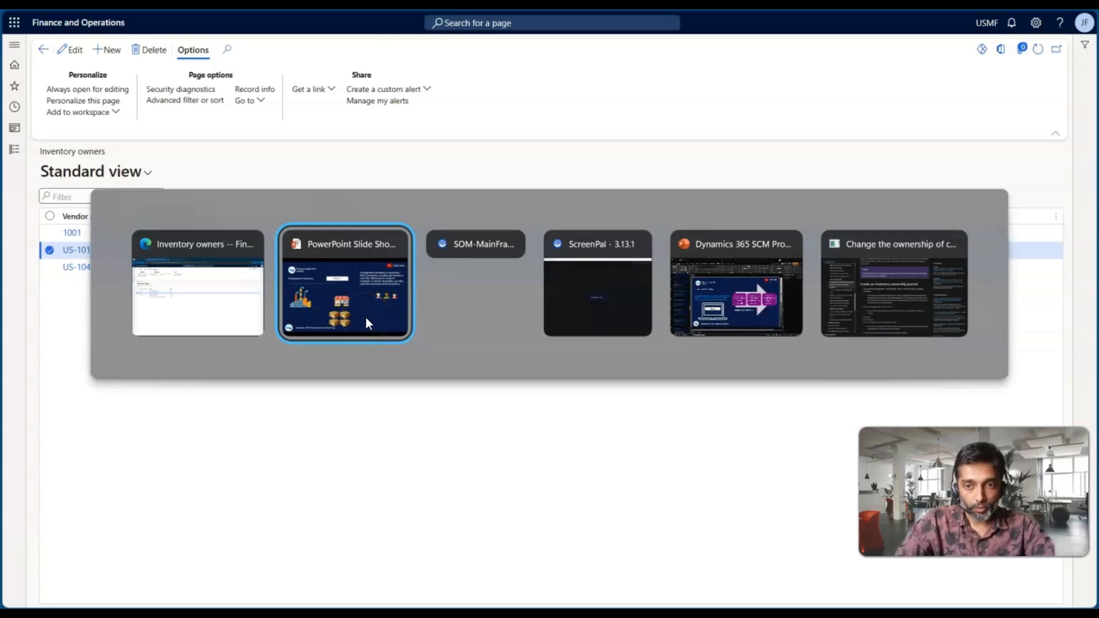
{"action": "key", "text": "Right"}
{"action": "key", "text": "Right"}
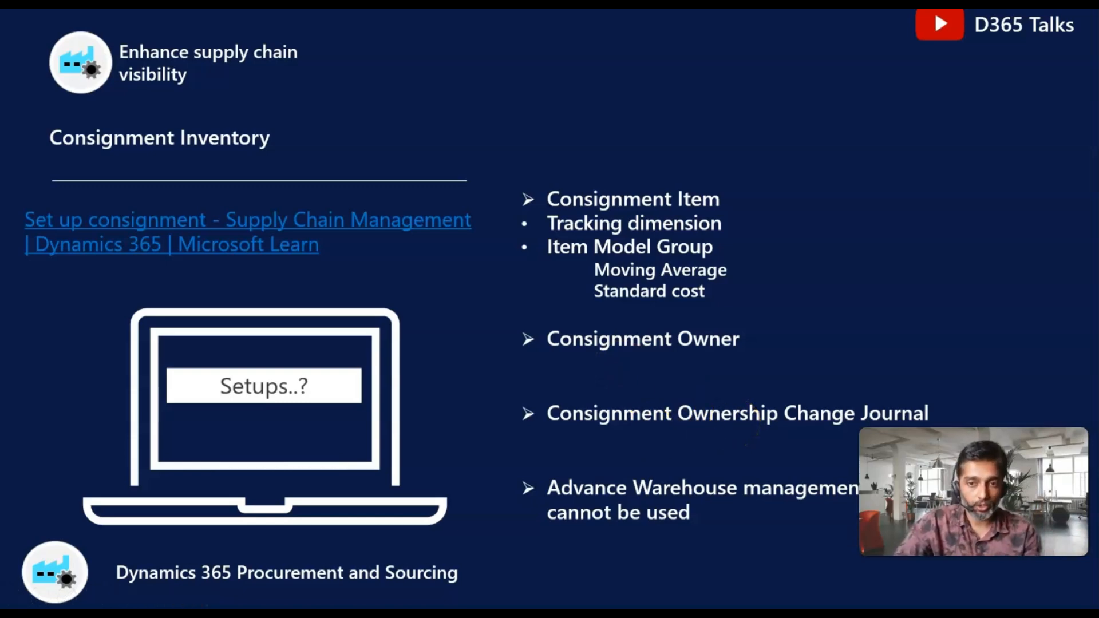
{"action": "key", "text": "alt+Tab"}
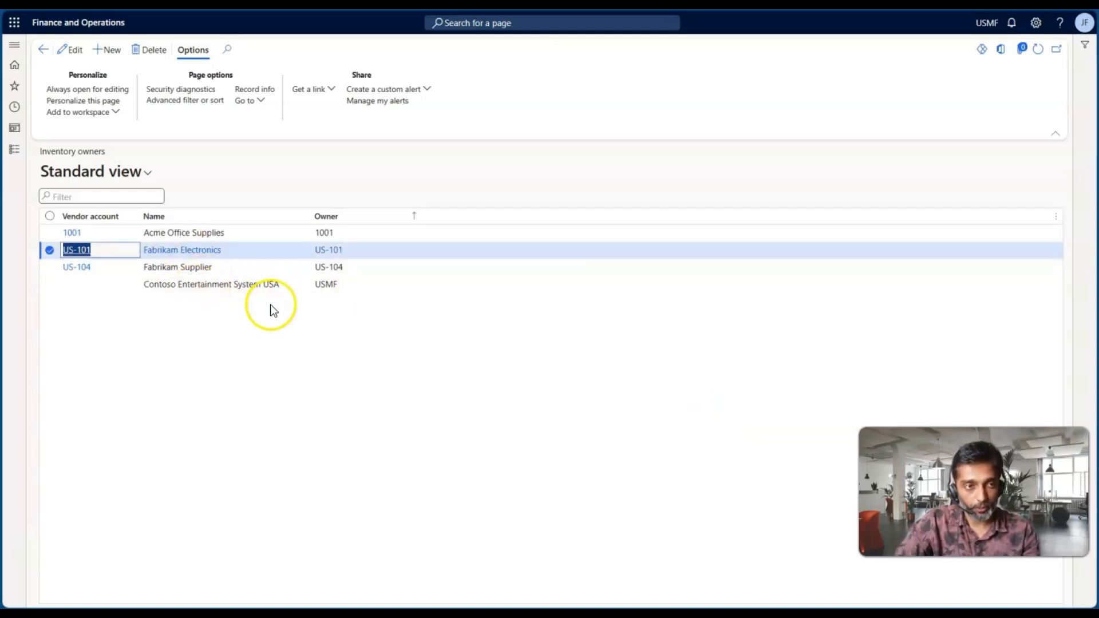
Open the inventory journal names in Inventory management and examine the journal type of the IOwner journal
{"action": "left_click", "coordinate": [15, 149]}
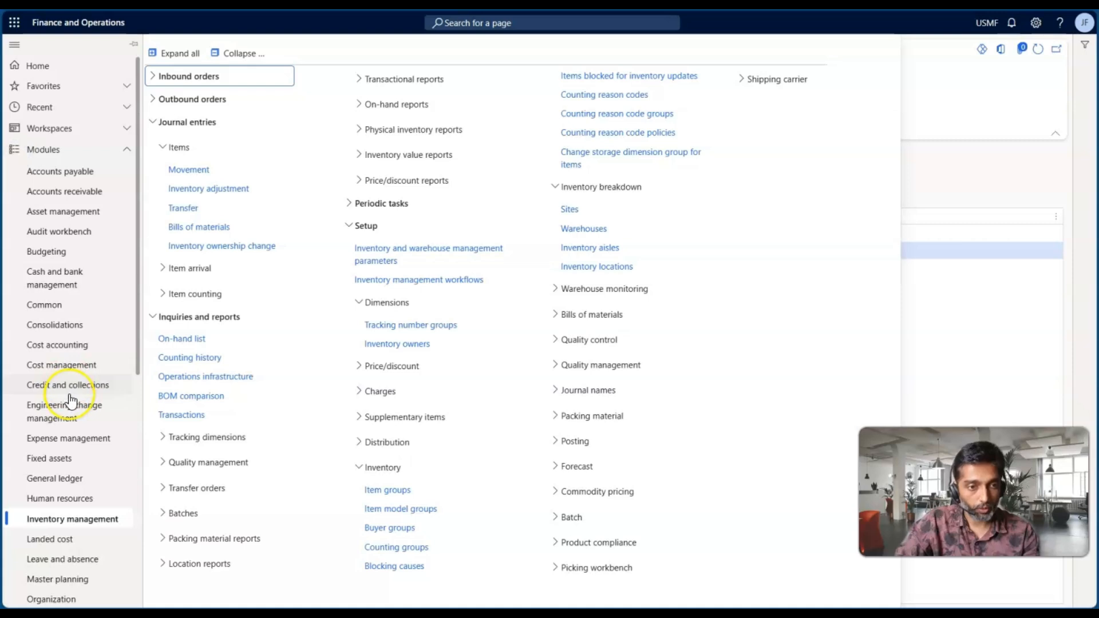
{"action": "scroll", "coordinate": [68, 401], "scroll_direction": "down", "scroll_amount": 2}
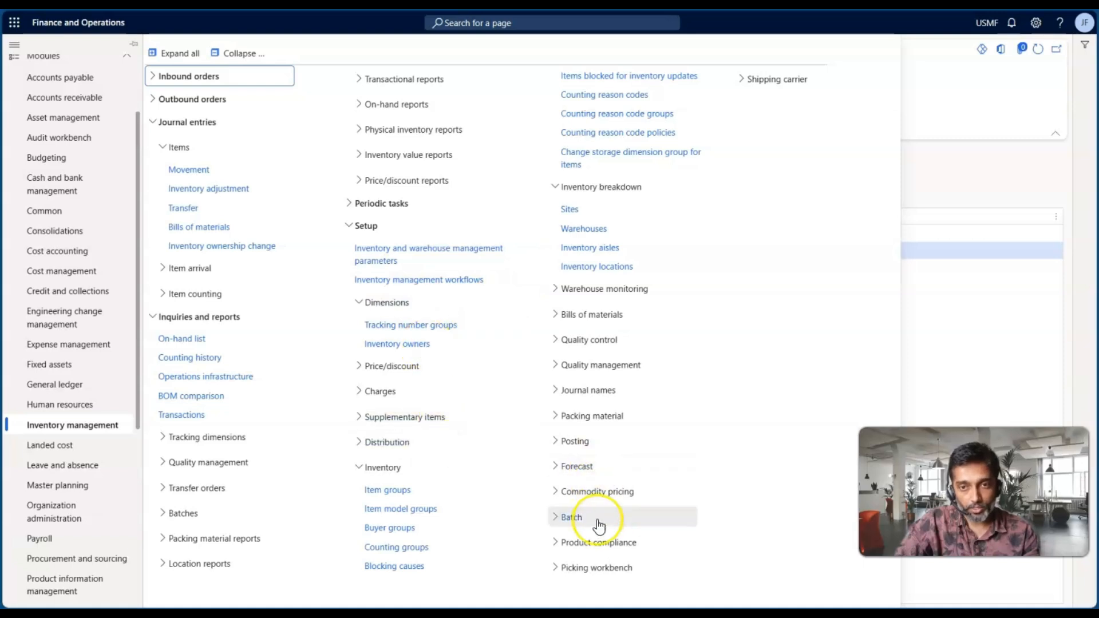
{"action": "left_click", "coordinate": [593, 392]}
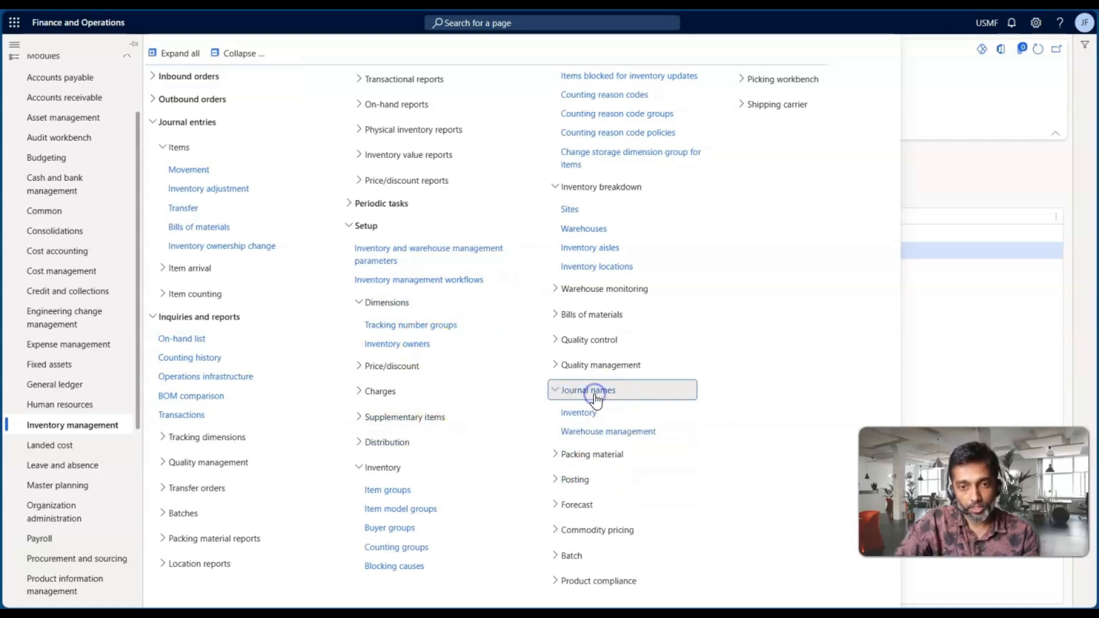
{"action": "left_click", "coordinate": [592, 412]}
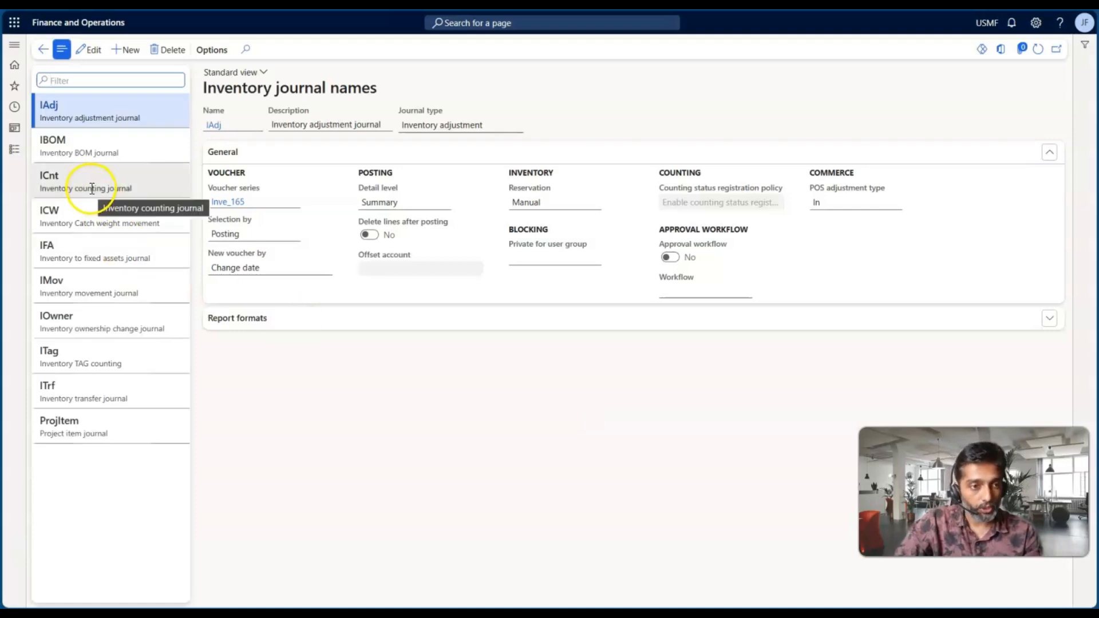
{"action": "left_click", "coordinate": [97, 324]}
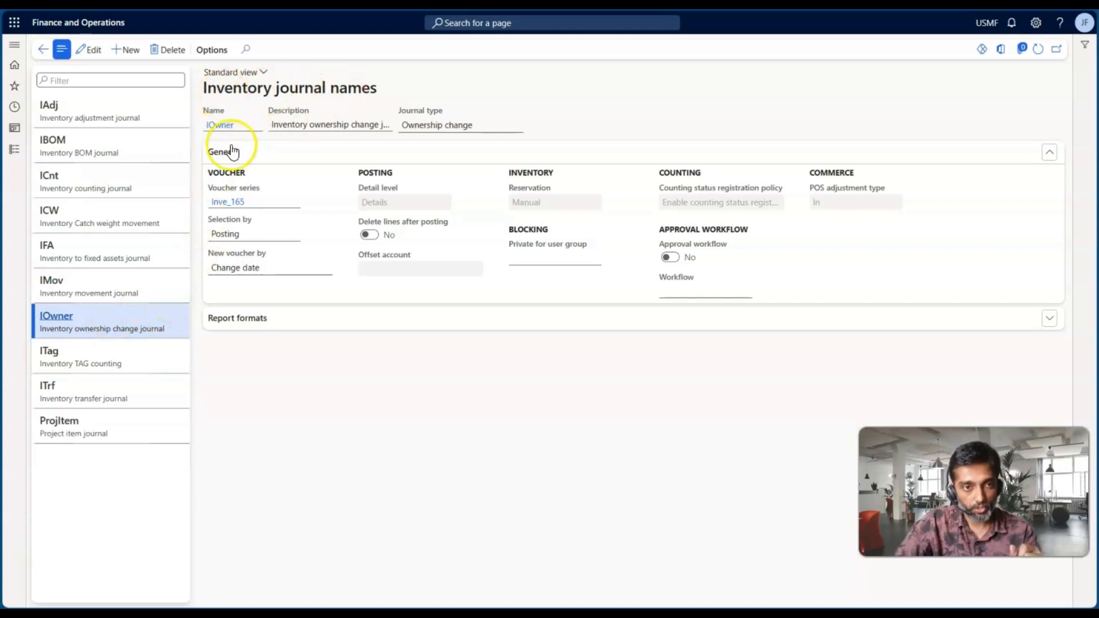
{"action": "left_click", "coordinate": [517, 125]}
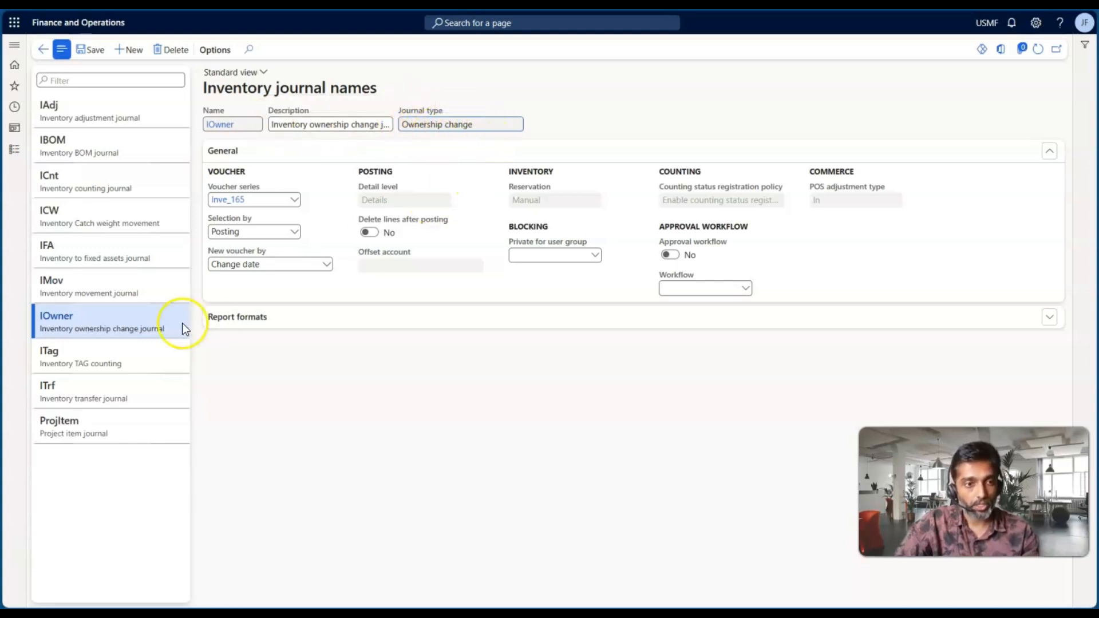
Start a new inventory journal name, review the available journal types, and delete the blank record
{"action": "left_click", "coordinate": [128, 59]}
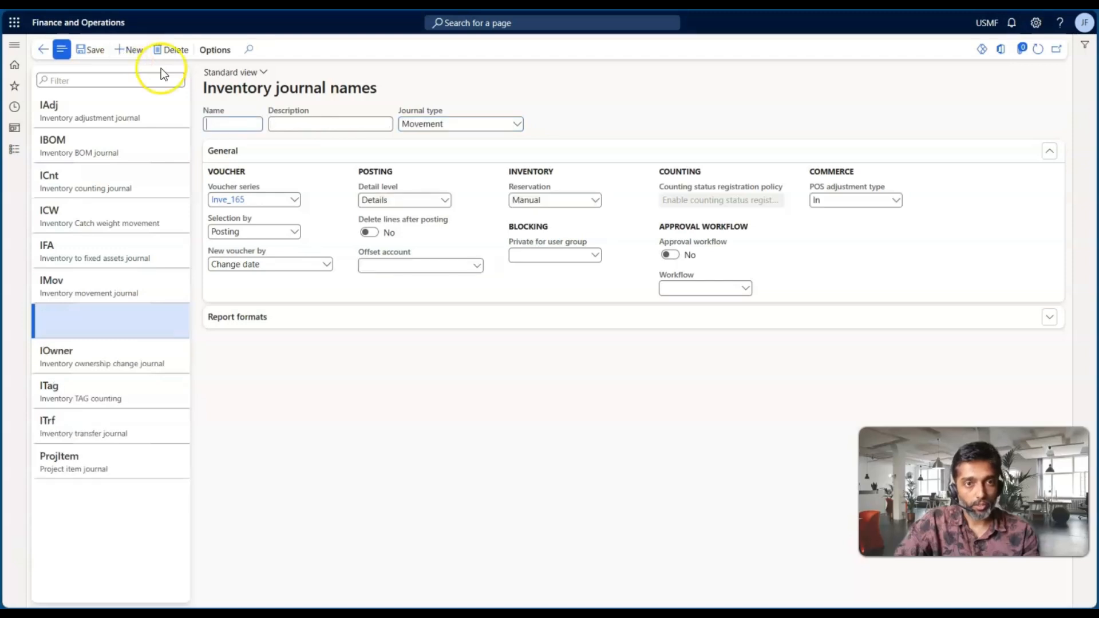
{"action": "left_click", "coordinate": [514, 123]}
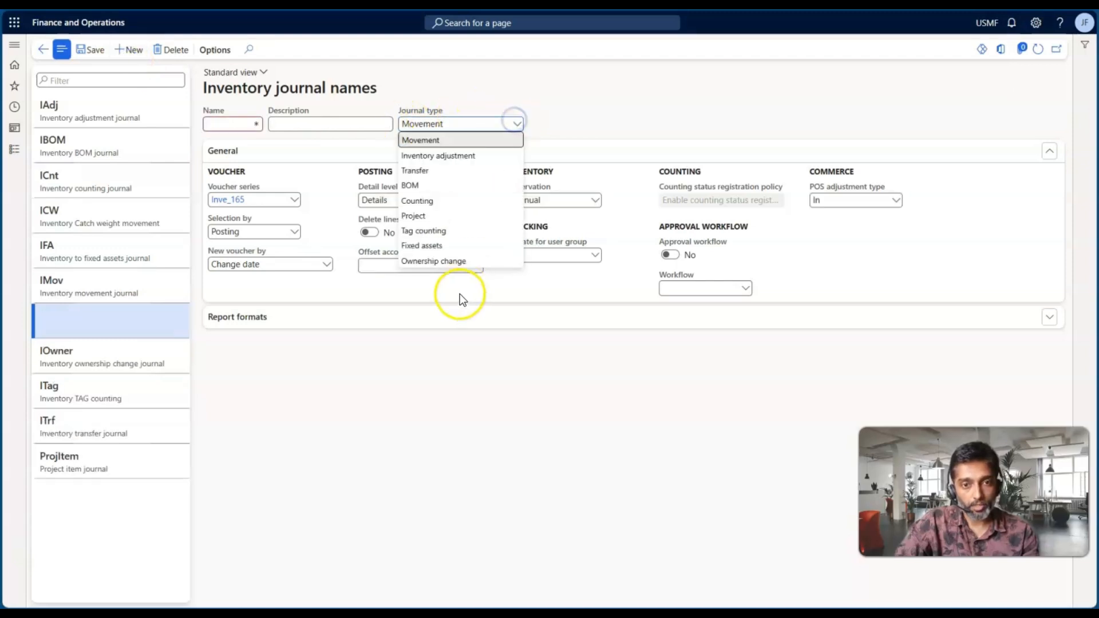
{"action": "left_click", "coordinate": [555, 88]}
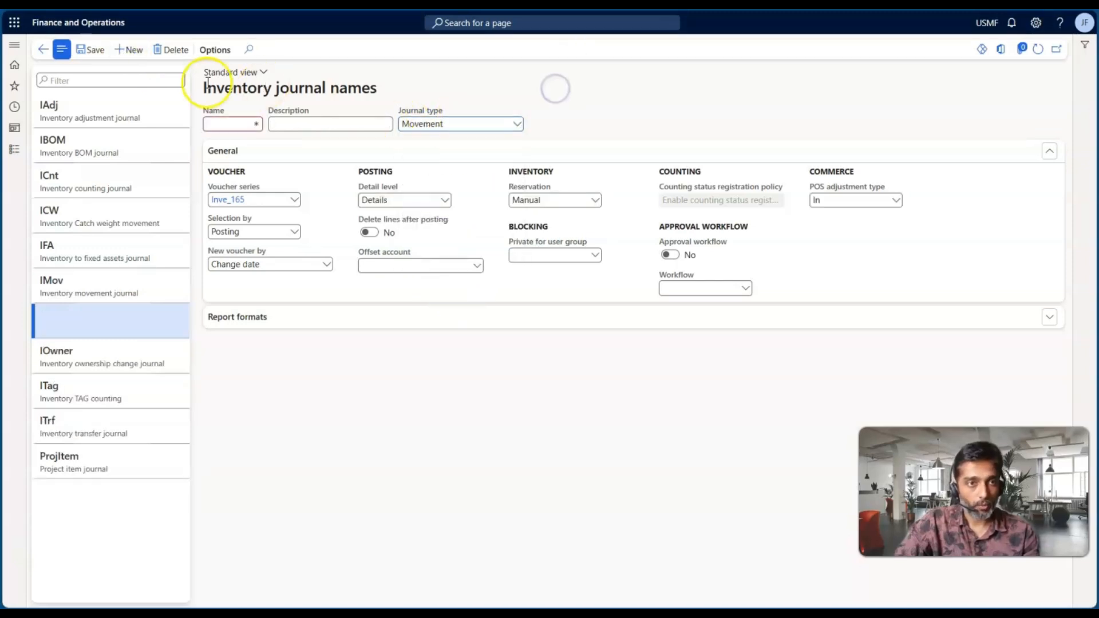
{"action": "left_click", "coordinate": [170, 49]}
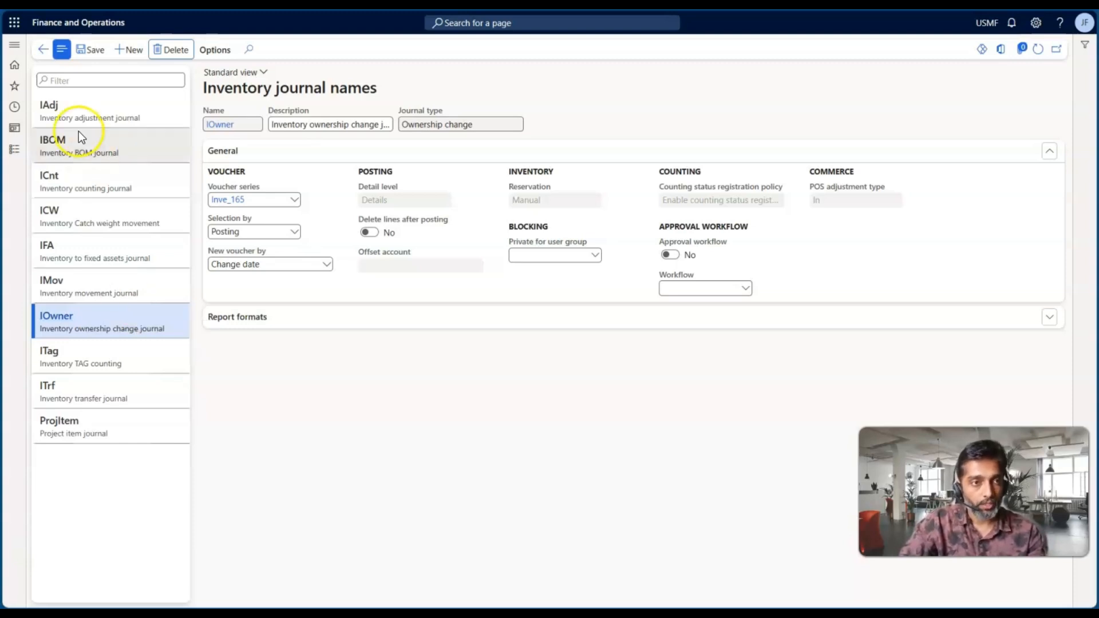
Switch to the PowerPoint slide show with the Consignment Inventory setups
{"action": "key", "text": "alt+Tab"}
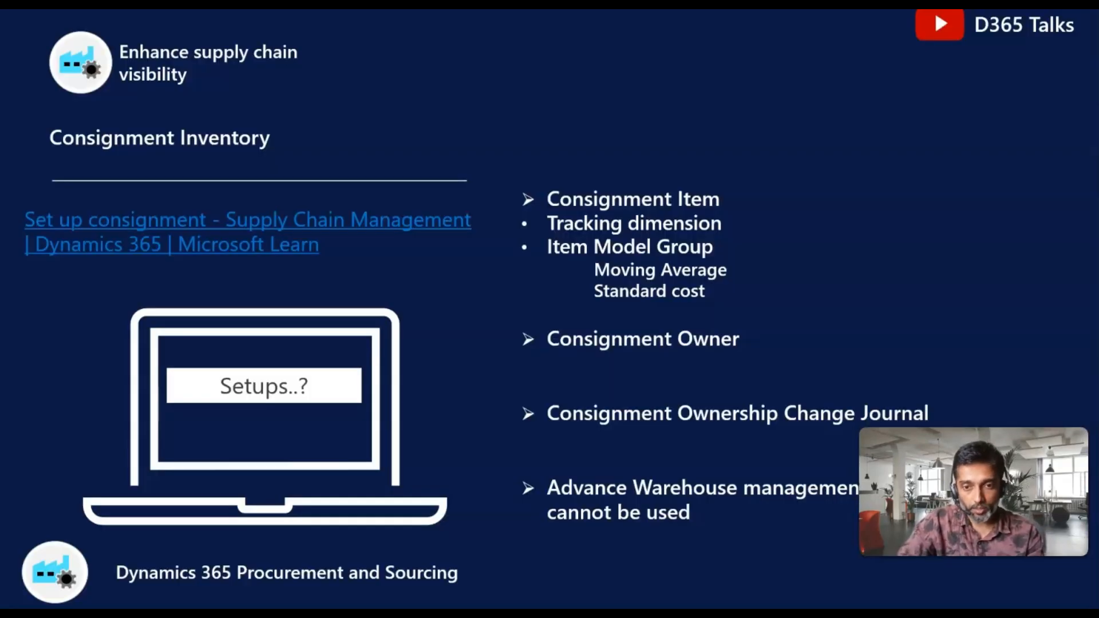
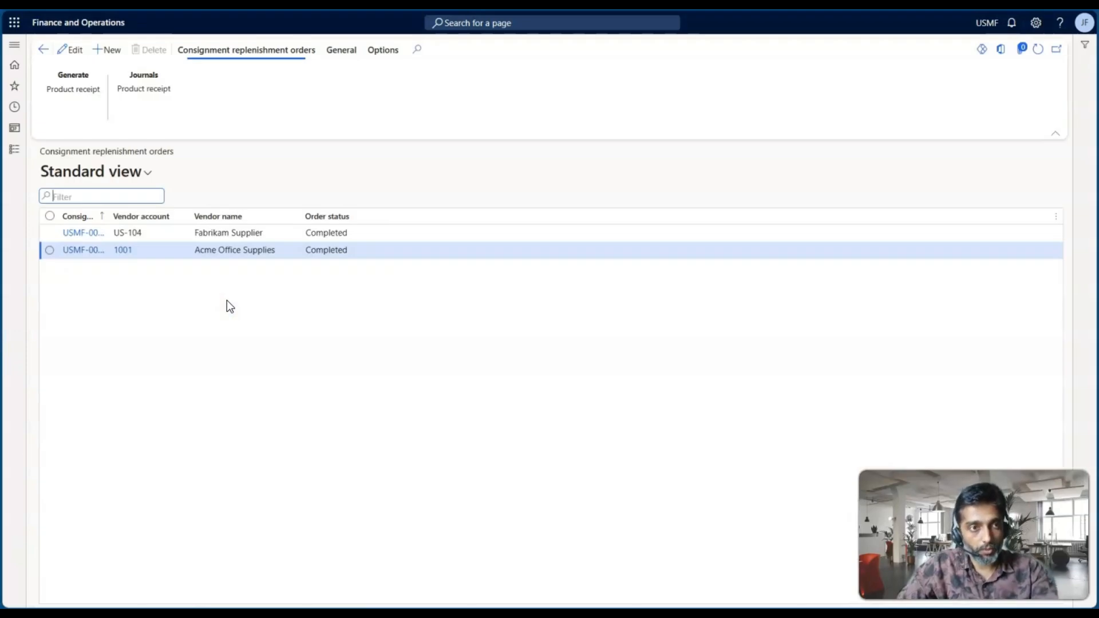
Start a new consignment replenishment order and select Fabrikam Electronics as the vendor, filtering the vendor list by "fab"
{"action": "left_click", "coordinate": [112, 54]}
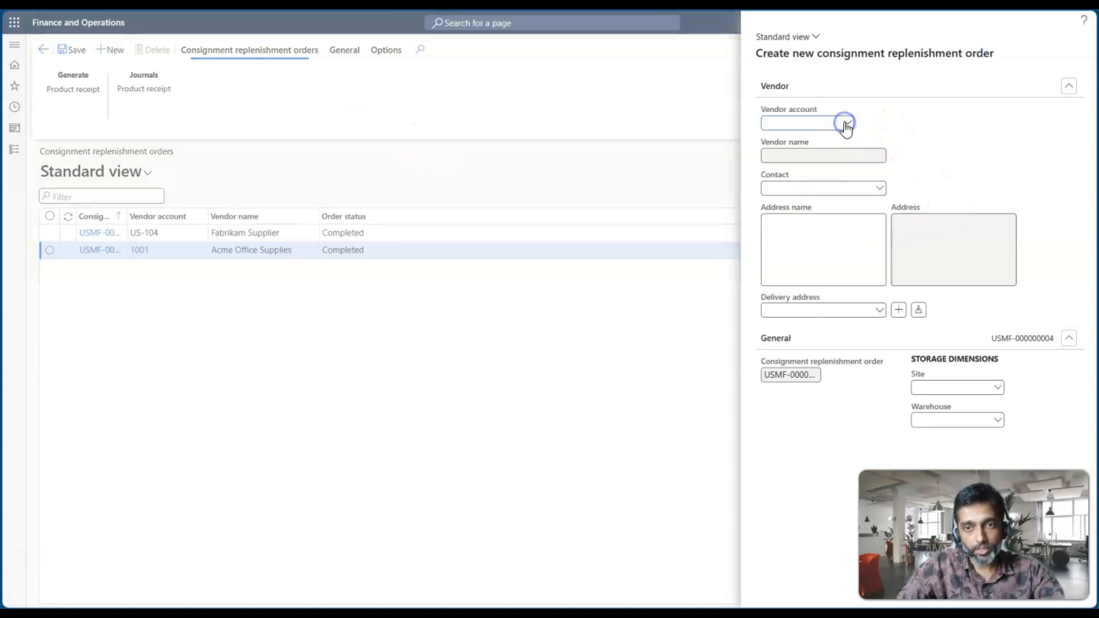
{"action": "left_click", "coordinate": [846, 124]}
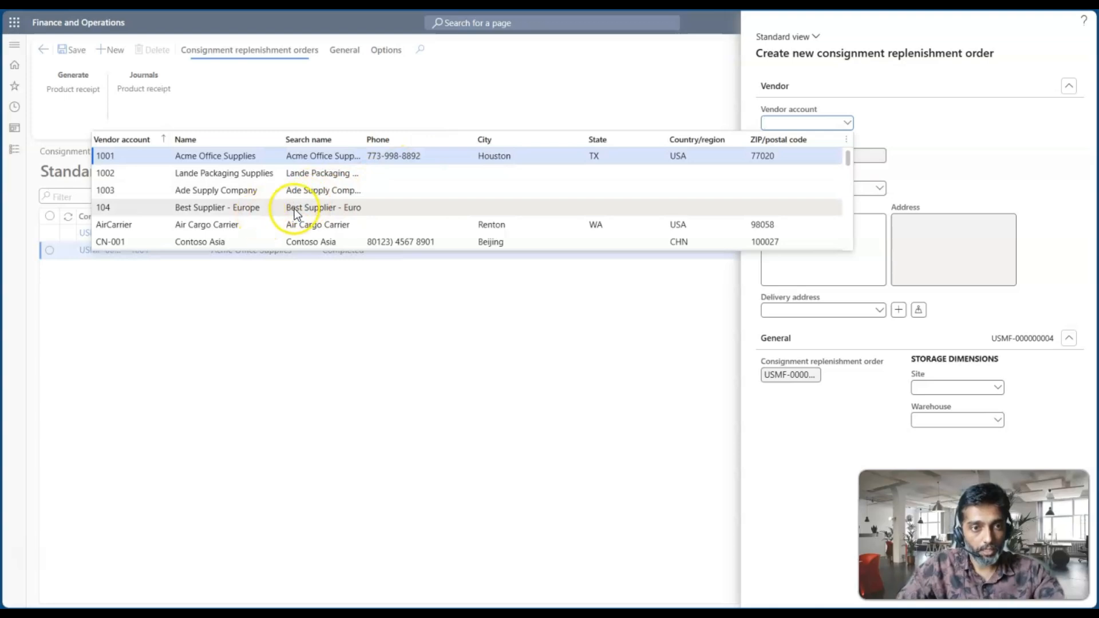
{"action": "scroll", "coordinate": [387, 205], "scroll_direction": "down", "scroll_amount": 3}
{"action": "scroll", "coordinate": [386, 204], "scroll_direction": "down", "scroll_amount": 10}
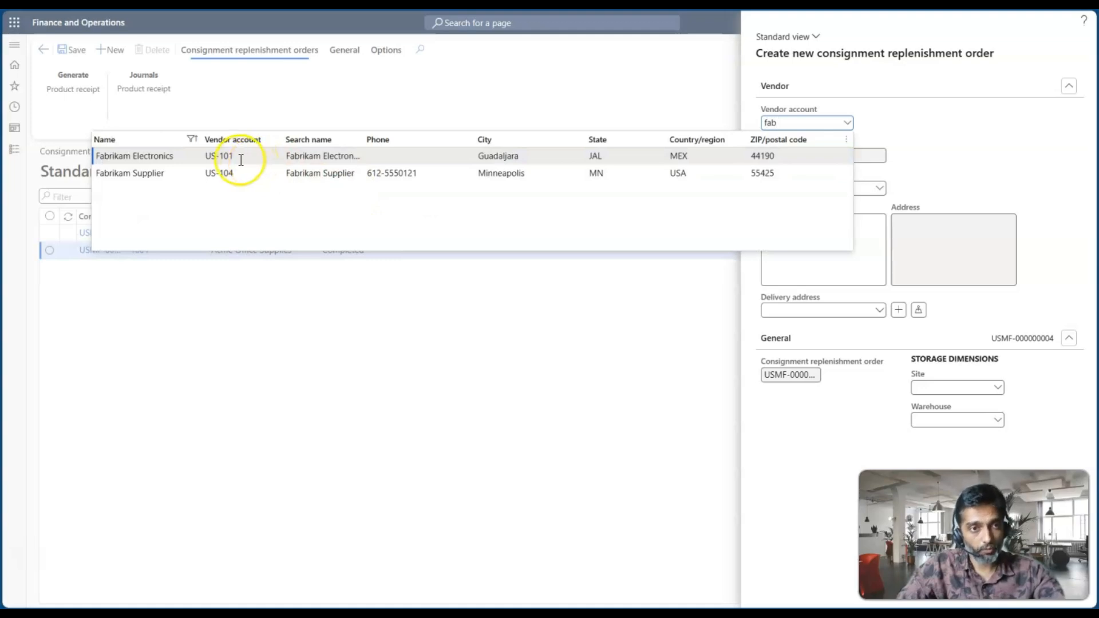
{"action": "left_click", "coordinate": [240, 159]}
Set the new order's storage dimensions to site 5 and warehouse 51, and create the order
{"action": "left_click", "coordinate": [922, 387]}
{"action": "key", "text": "BackSpace"}
{"action": "type", "text": "5"}
{"action": "key", "text": "Tab"}
{"action": "type", "text": "5"}
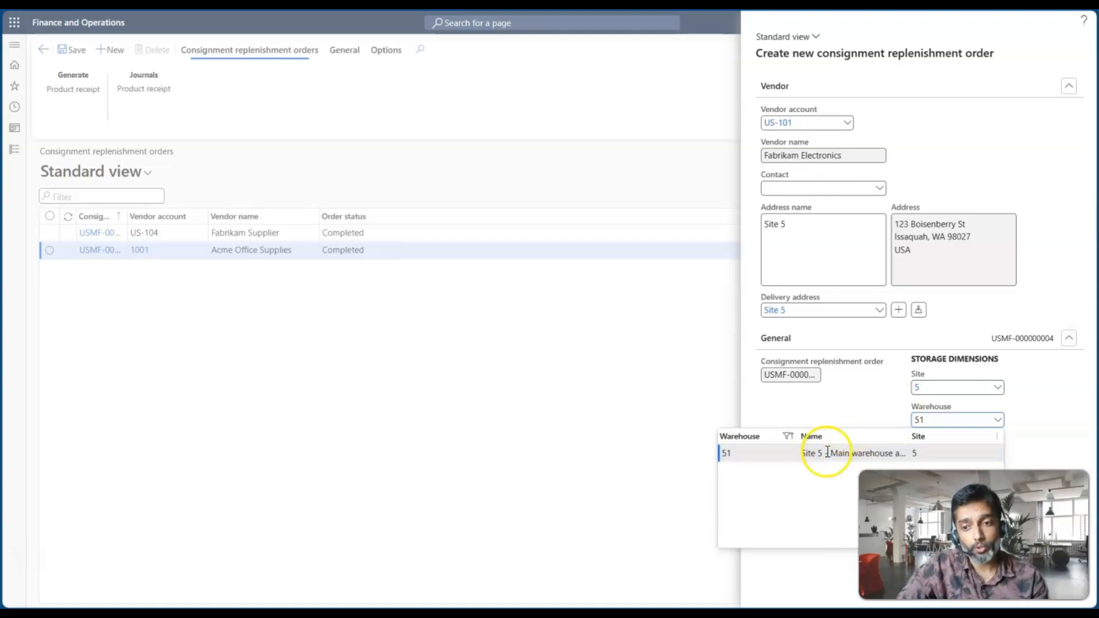
{"action": "left_click", "coordinate": [825, 455]}
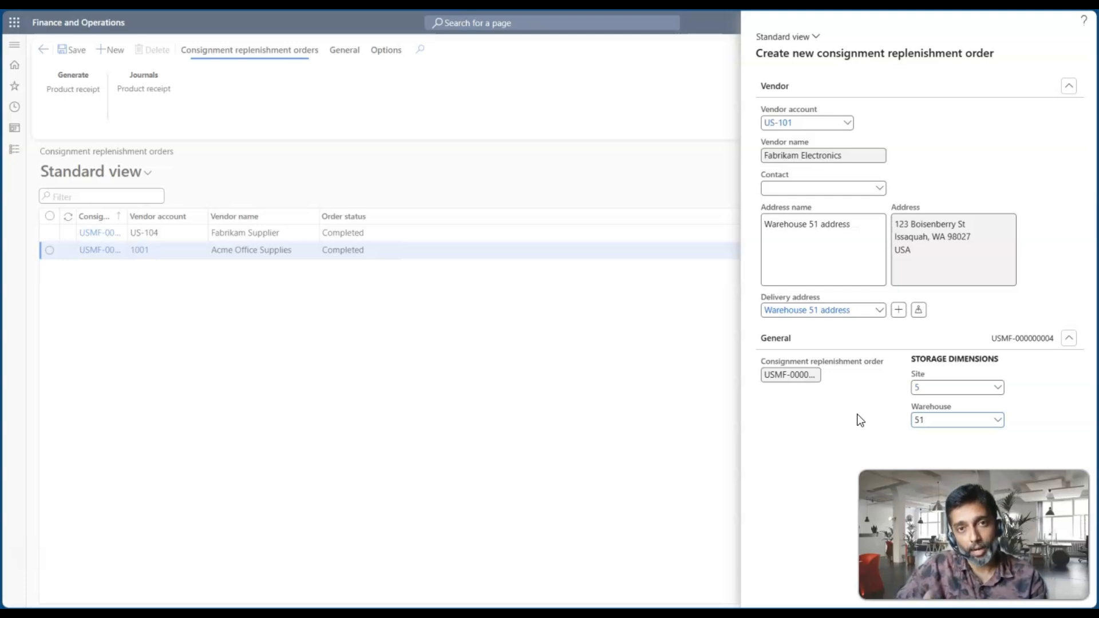
{"action": "left_click", "coordinate": [934, 422]}
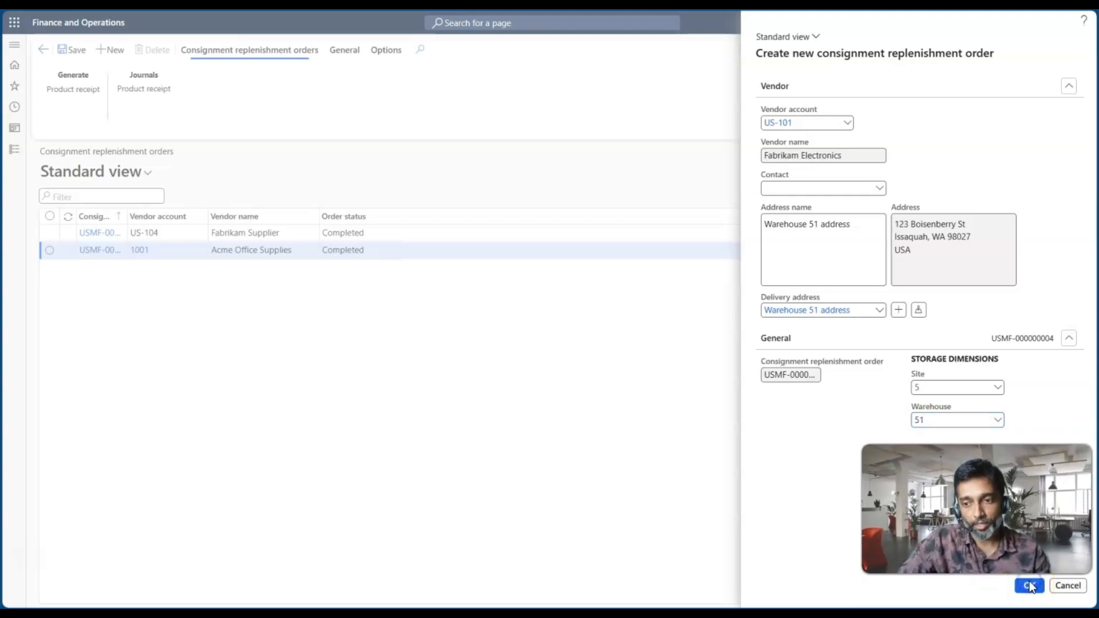
{"action": "left_click", "coordinate": [1029, 585]}
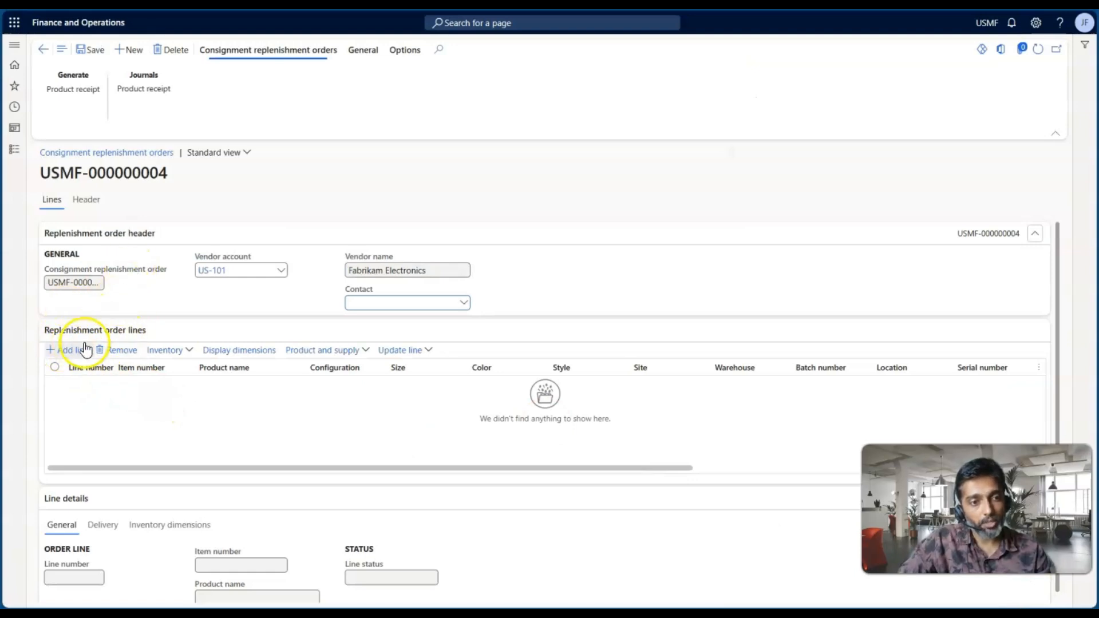
Add a replenishment order line for item L0106O with a quantity of 1000
{"action": "left_click", "coordinate": [67, 350]}
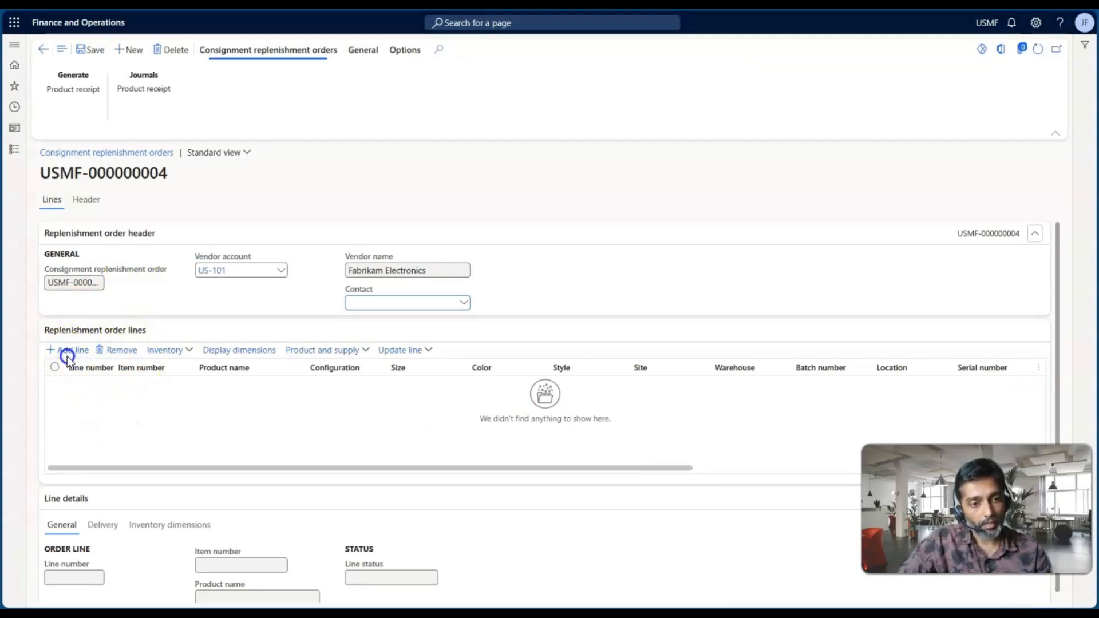
{"action": "type", "text": "L0106Q"}
{"action": "left_click", "coordinate": [206, 385]}
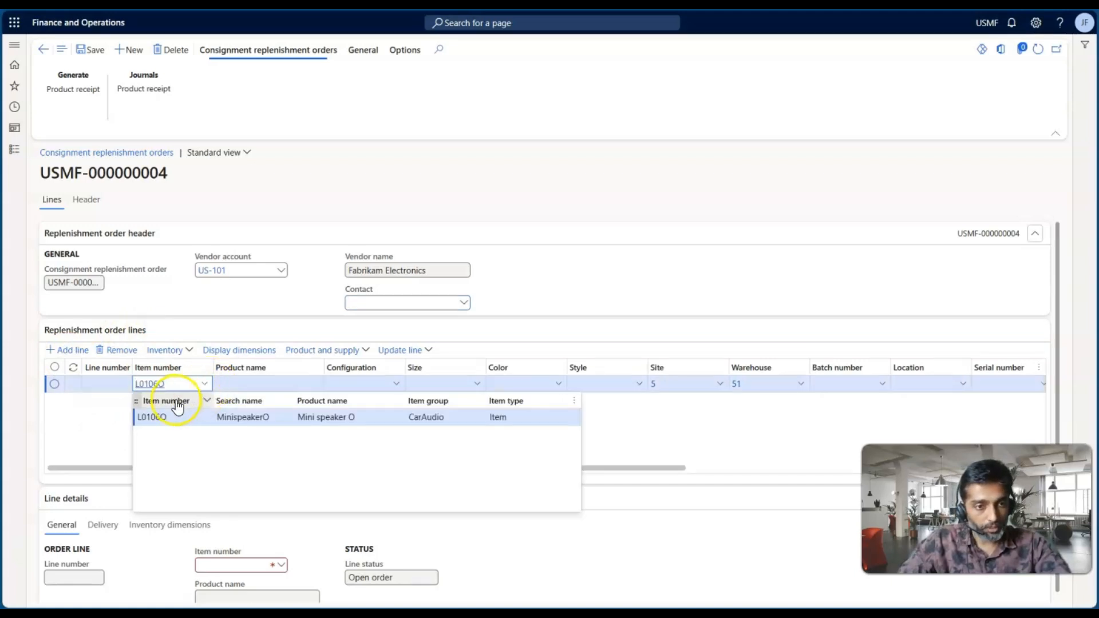
{"action": "left_click", "coordinate": [152, 417]}
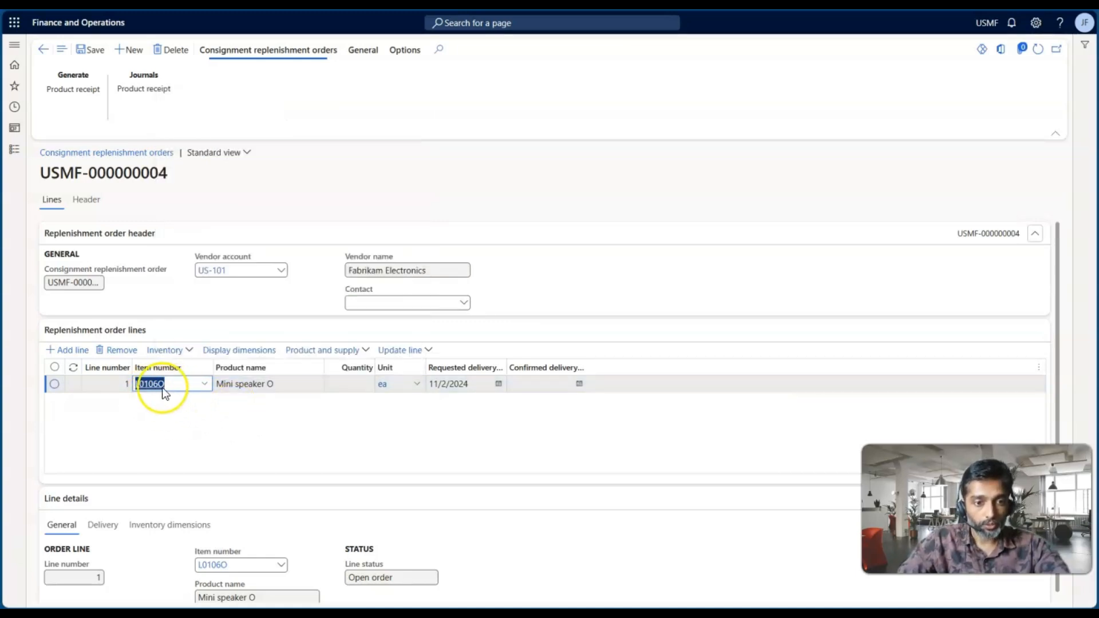
{"action": "left_click", "coordinate": [359, 383]}
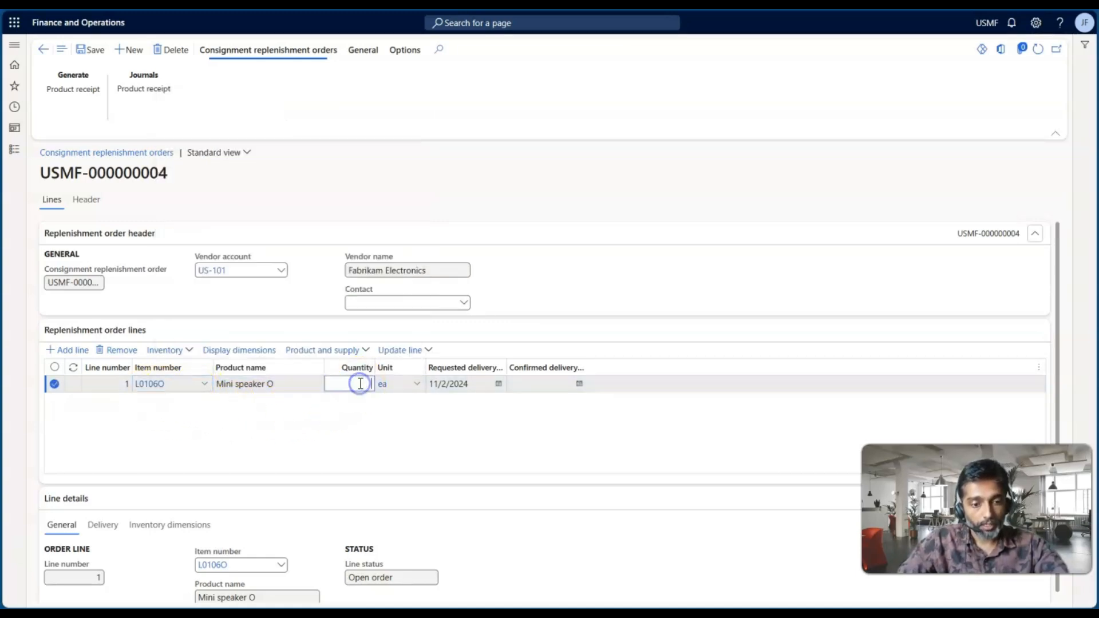
{"action": "type", "text": "1000"}
{"action": "key", "text": "Tab"}
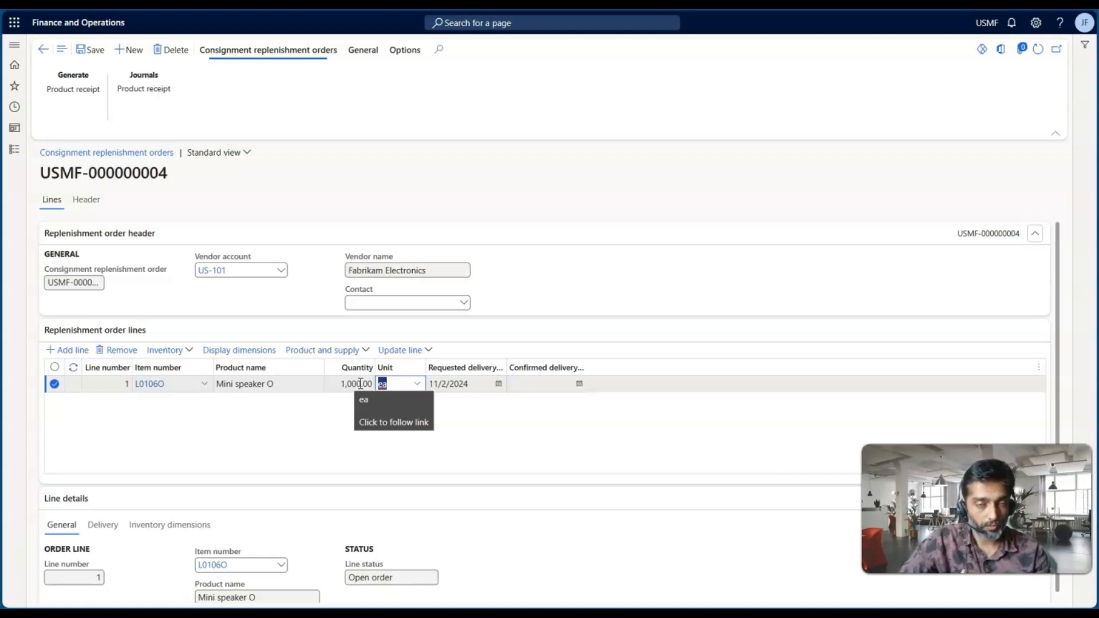
Set the location to 001 in the order line's inventory dimensions
{"action": "scroll", "coordinate": [362, 422], "scroll_direction": "down", "scroll_amount": 2}
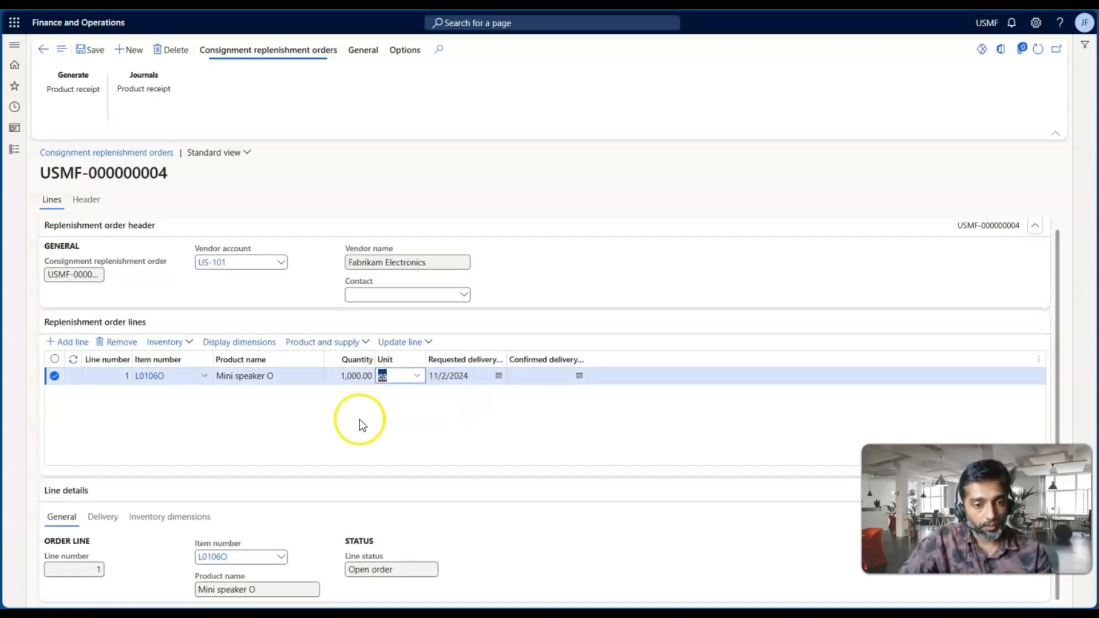
{"action": "left_click", "coordinate": [148, 521]}
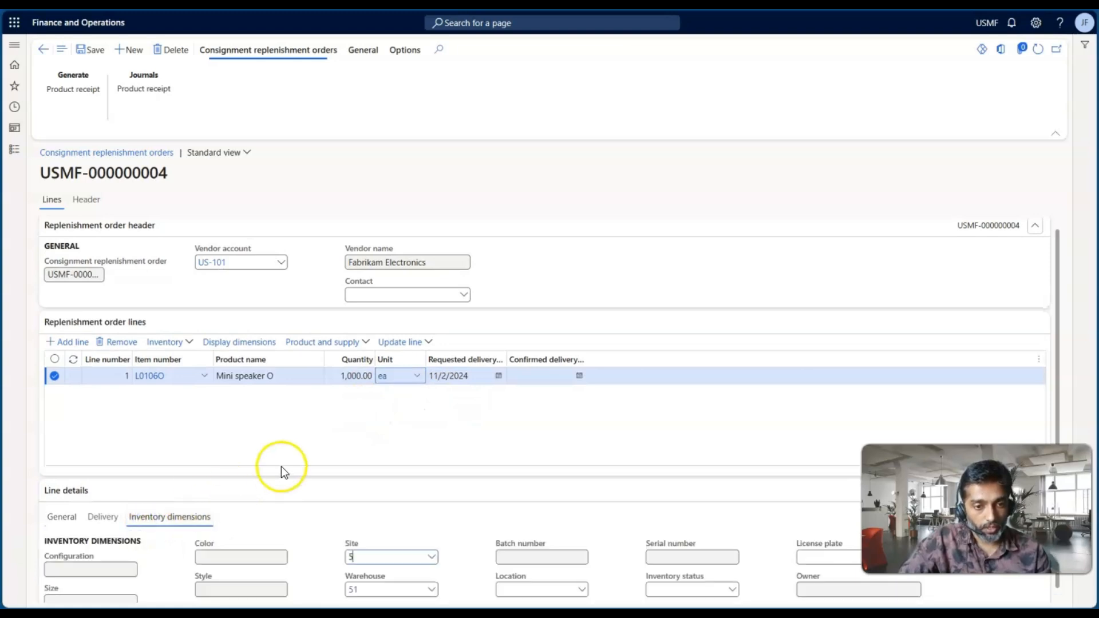
{"action": "scroll", "coordinate": [409, 489], "scroll_direction": "down", "scroll_amount": 2}
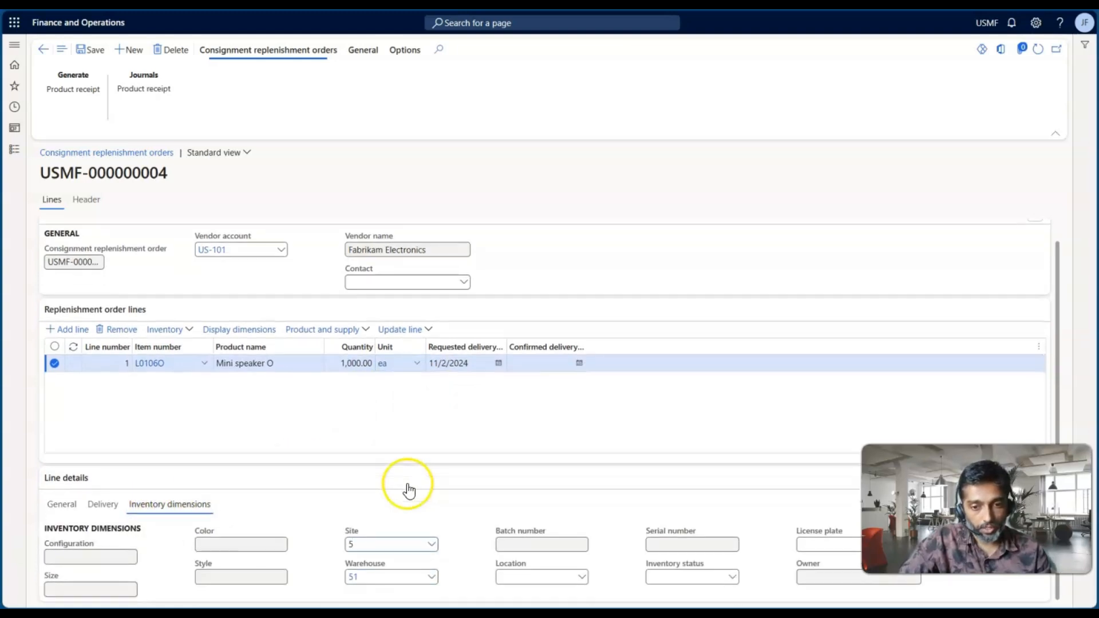
{"action": "left_click", "coordinate": [582, 576]}
{"action": "left_click", "coordinate": [534, 474]}
{"action": "left_click", "coordinate": [610, 599]}
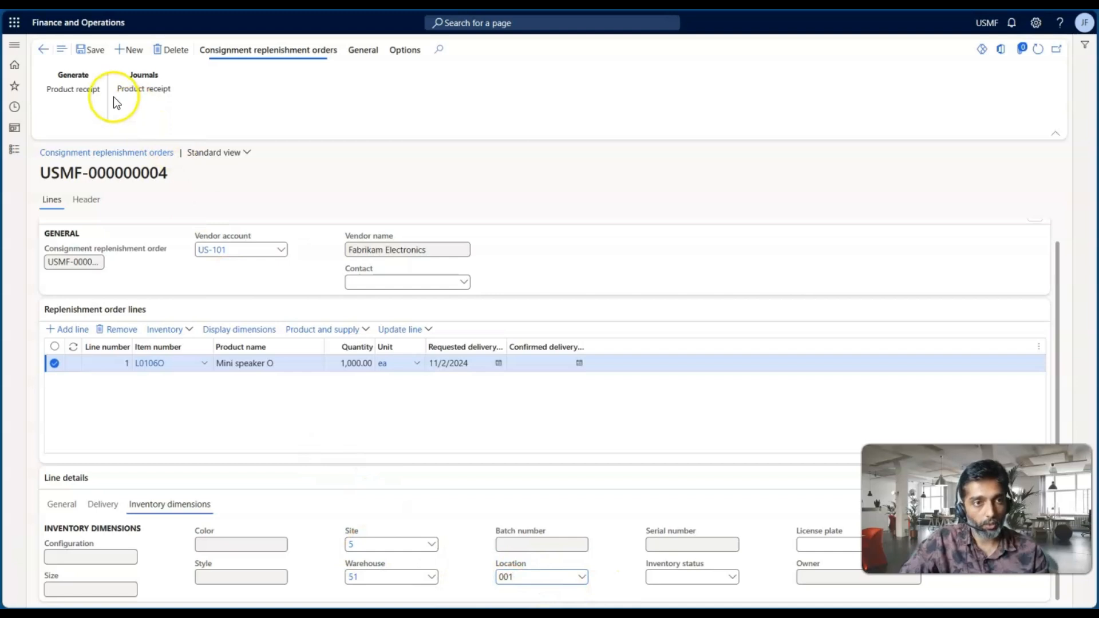
Try to generate the product receipt for the replenishment order and read the resulting message
{"action": "left_click", "coordinate": [84, 94]}
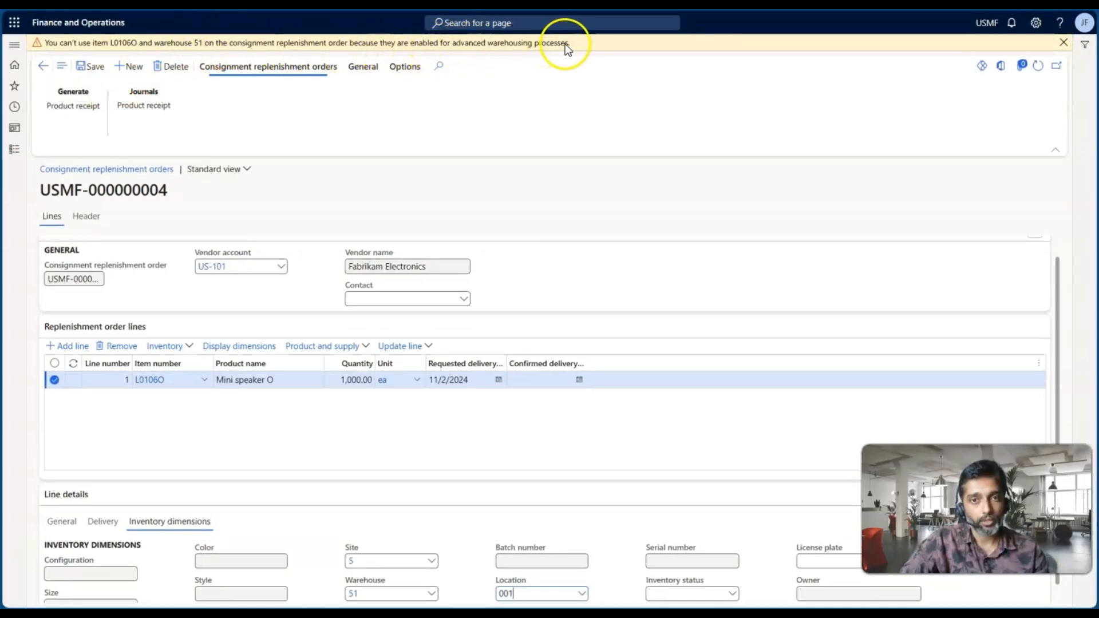
{"action": "left_click_drag", "start_coordinate": [571, 45], "coordinate": [355, 43]}
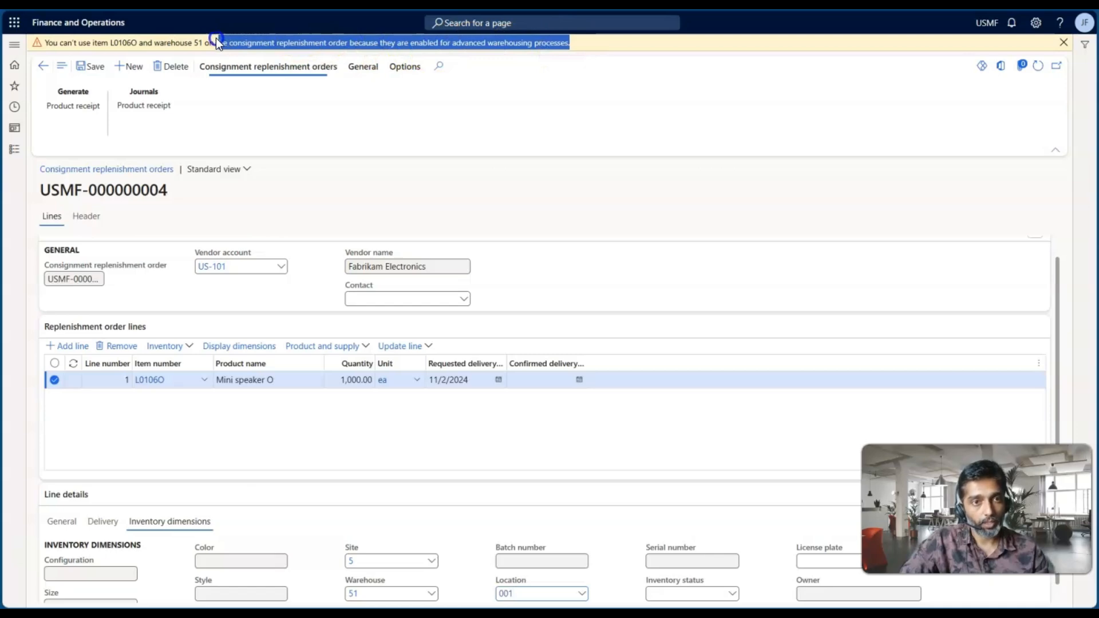
{"action": "left_click_drag", "start_coordinate": [194, 38], "coordinate": [190, 38]}
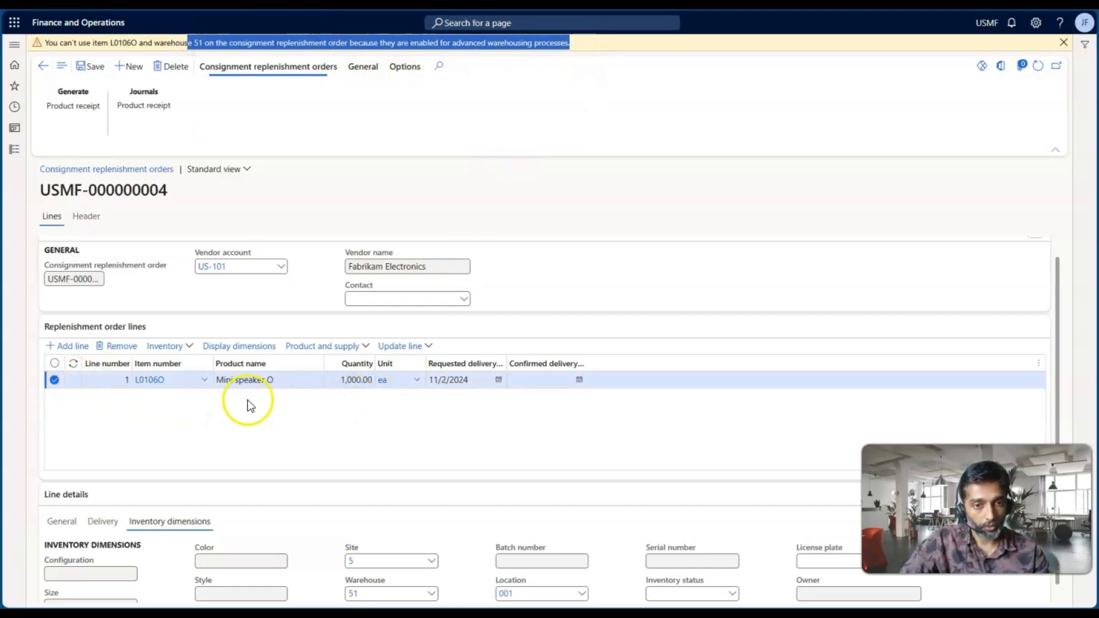
Change the order line's inventory dimensions to site 2, warehouse 21 and location 21
{"action": "left_click", "coordinate": [377, 566]}
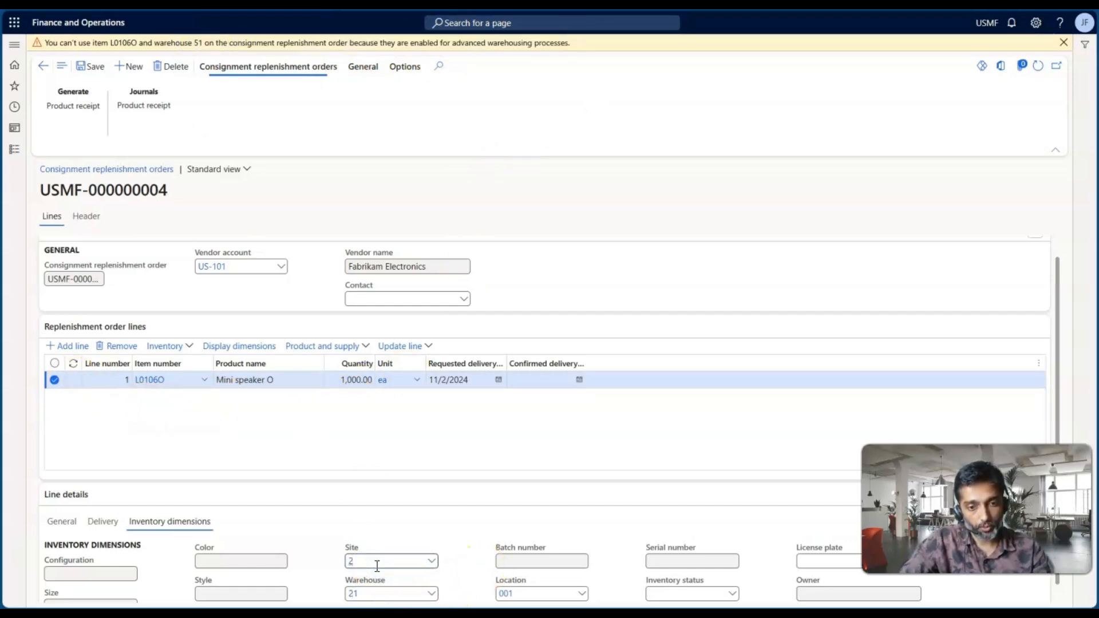
{"action": "left_click", "coordinate": [538, 594]}
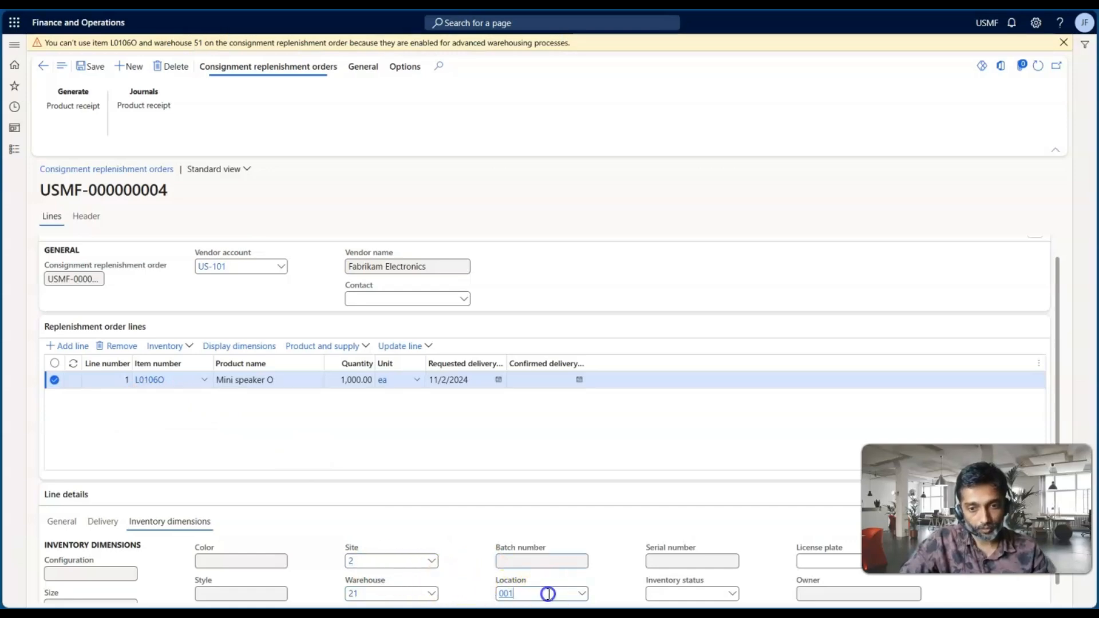
{"action": "left_click", "coordinate": [582, 595]}
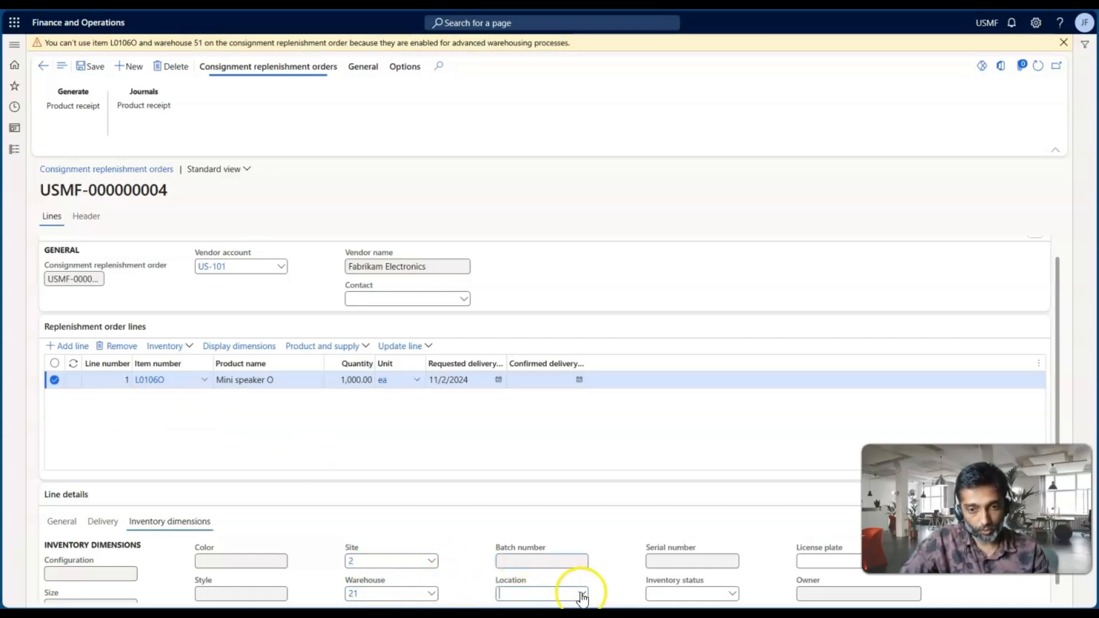
{"action": "left_click", "coordinate": [515, 491]}
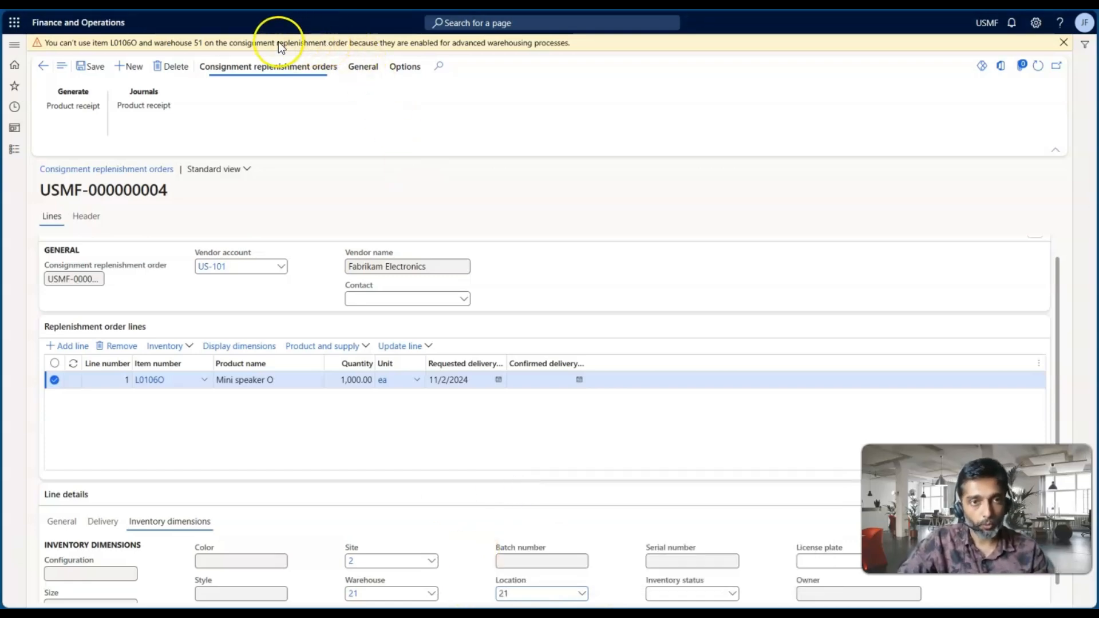
Reread and dismiss the advanced warehousing warning, and save the replenishment order
{"action": "left_click_drag", "start_coordinate": [229, 44], "coordinate": [370, 41]}
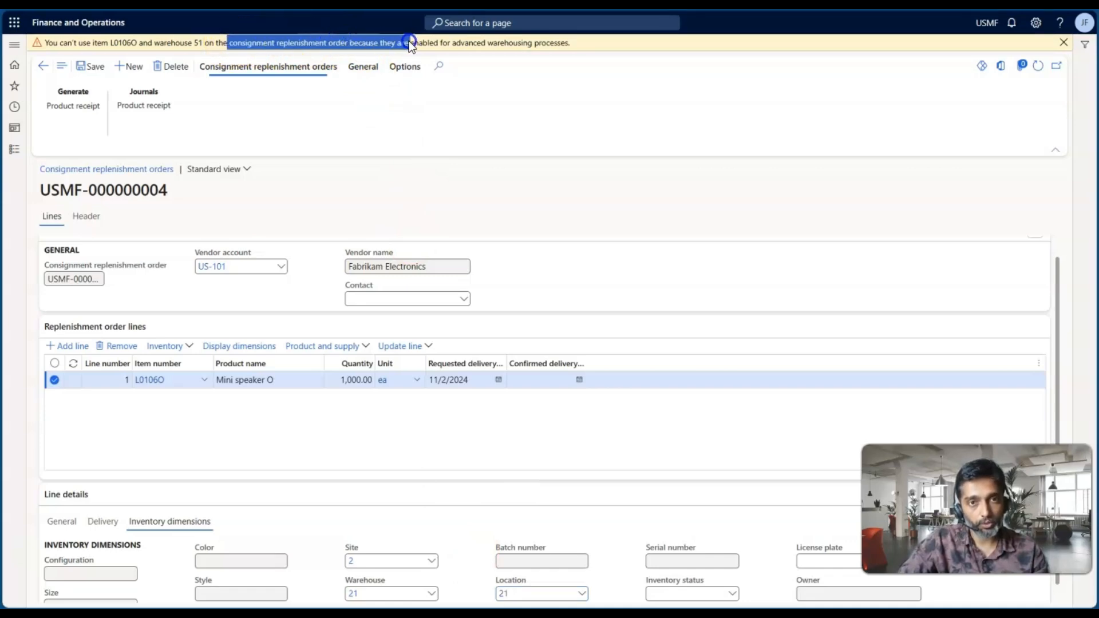
{"action": "left_click_drag", "start_coordinate": [561, 40], "coordinate": [572, 39]}
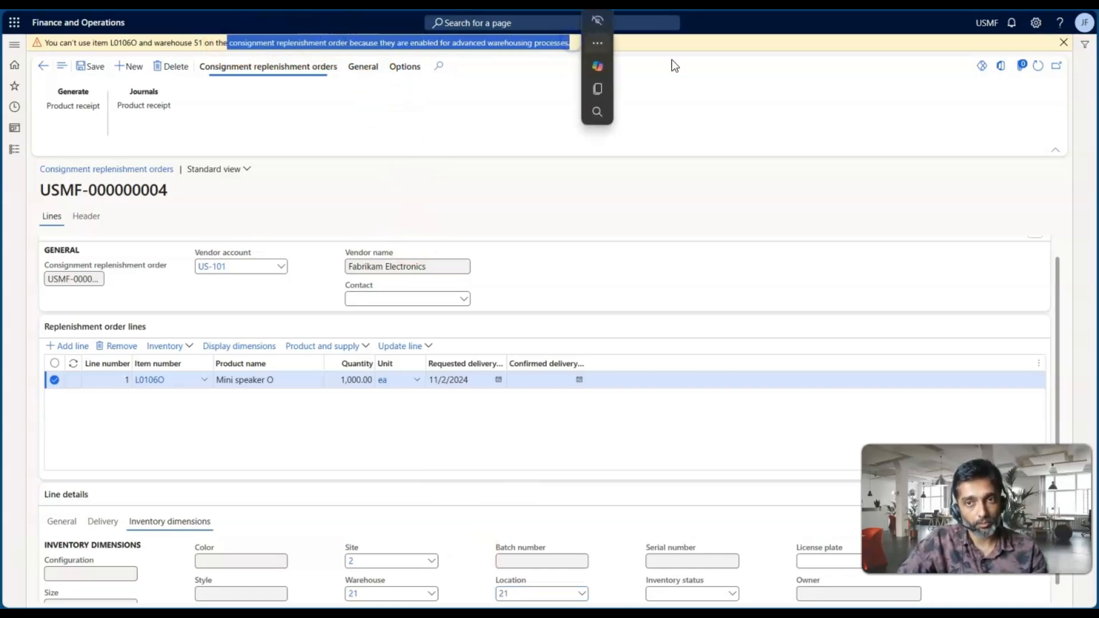
{"action": "left_click", "coordinate": [1064, 44]}
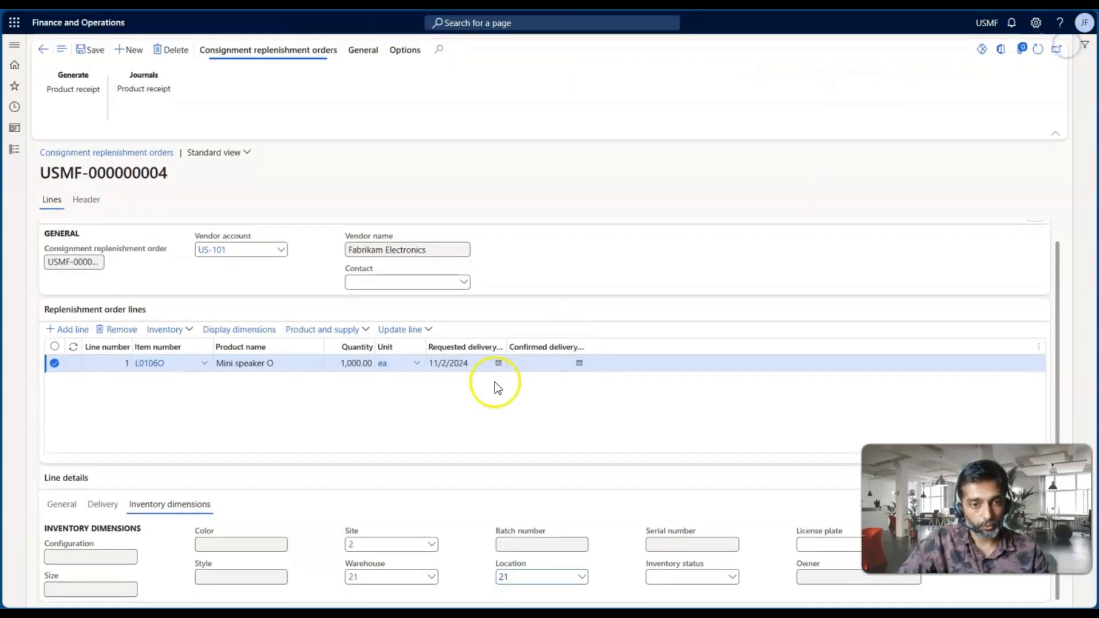
{"action": "left_click", "coordinate": [84, 53]}
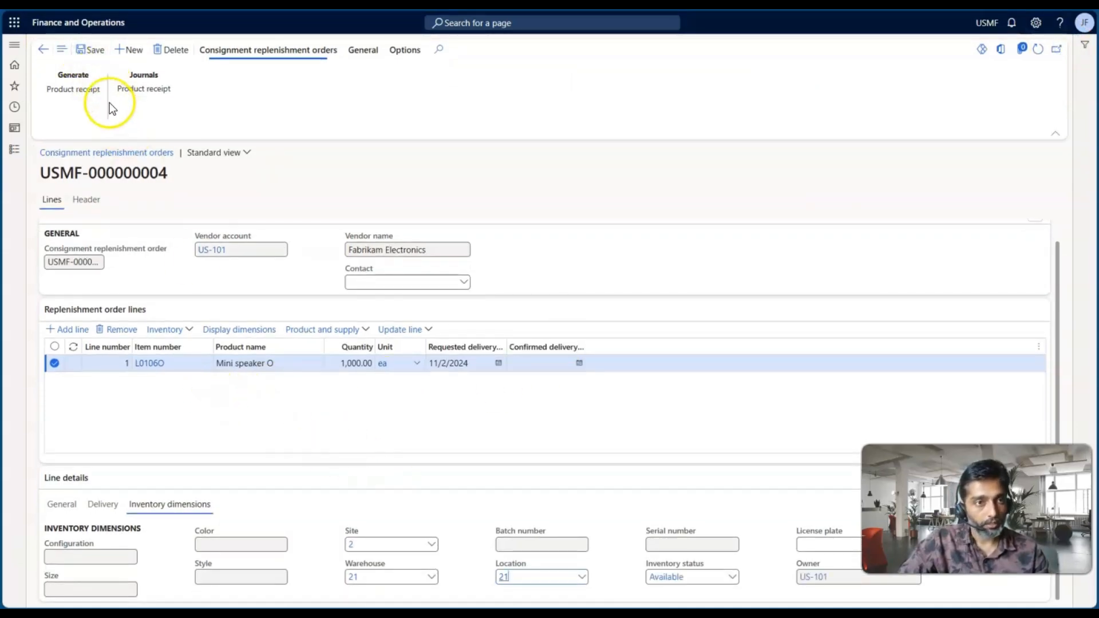
Generate a product receipt for the order and enter "PR - CI 123" as the external product receipt, widening its column
{"action": "left_click", "coordinate": [87, 88]}
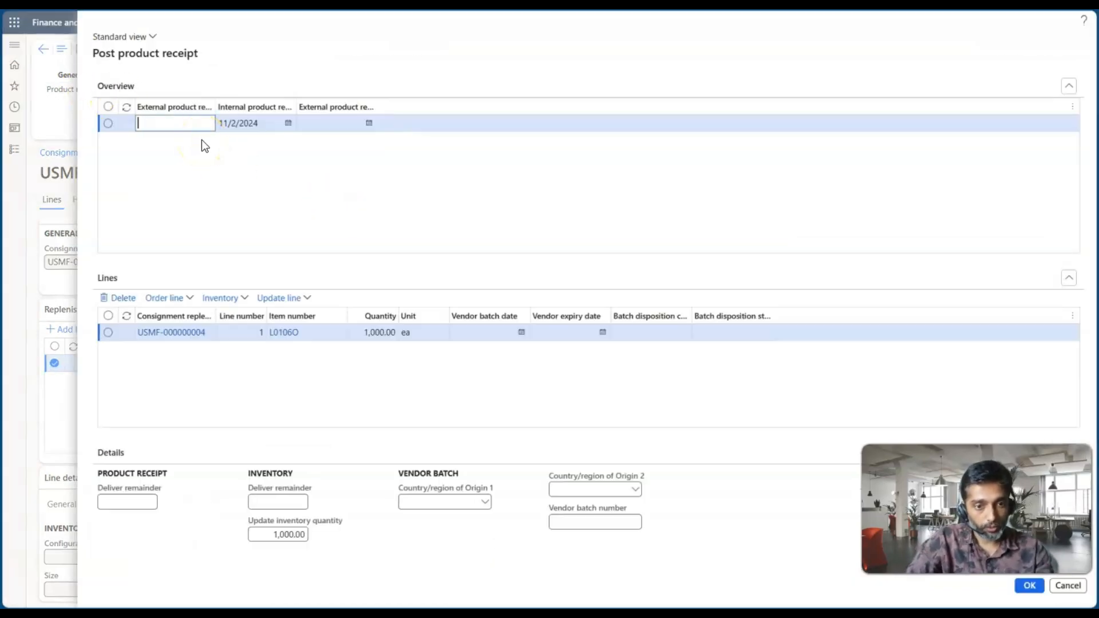
{"action": "type", "text": "P"}
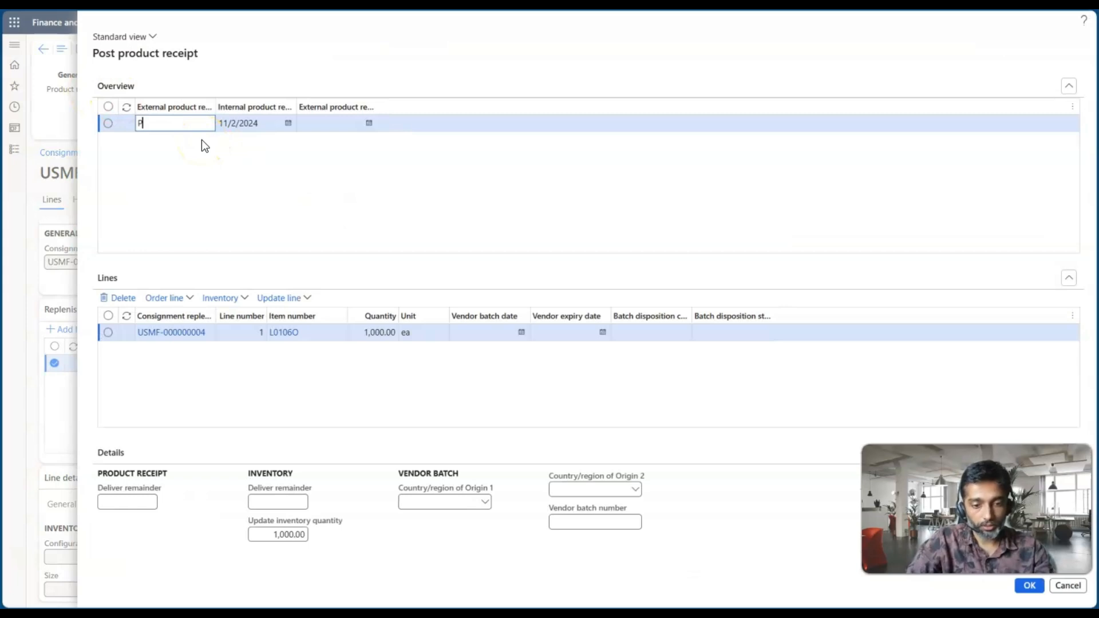
{"action": "type", "text": "R -"}
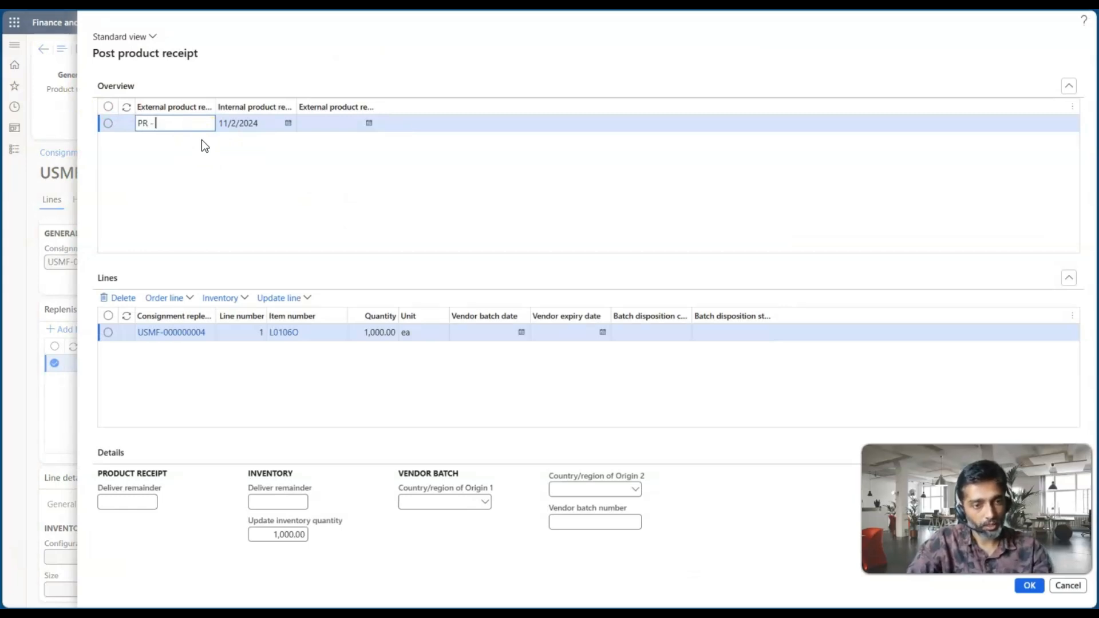
{"action": "left_click_drag", "start_coordinate": [215, 107], "coordinate": [299, 103]}
{"action": "left_click", "coordinate": [202, 123]}
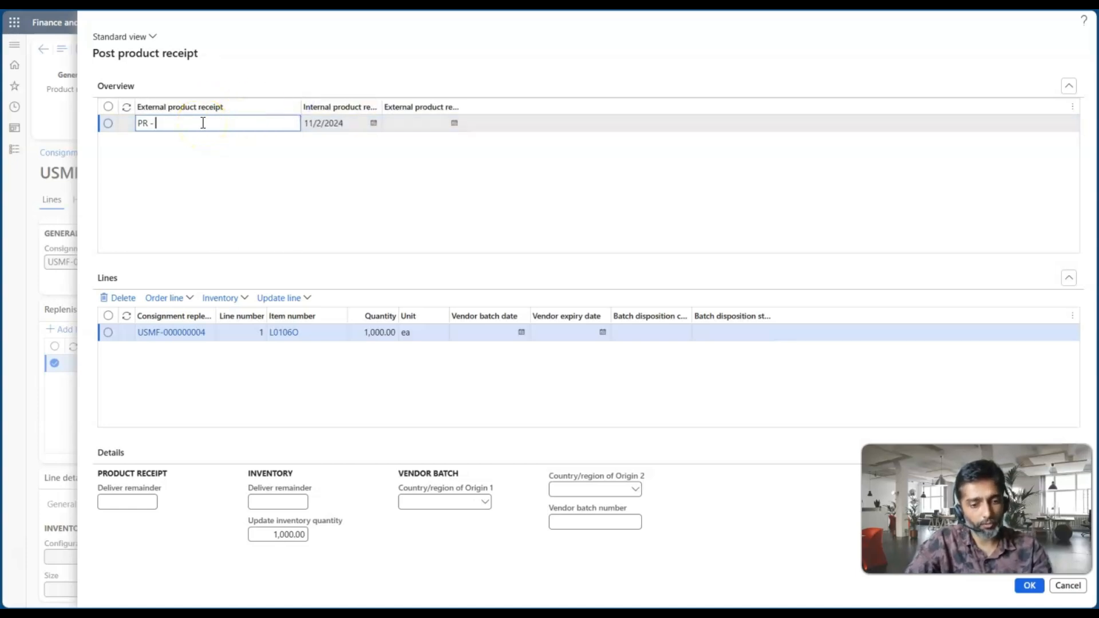
{"action": "type", "text": "CI 123"}
{"action": "key", "text": "Tab"}
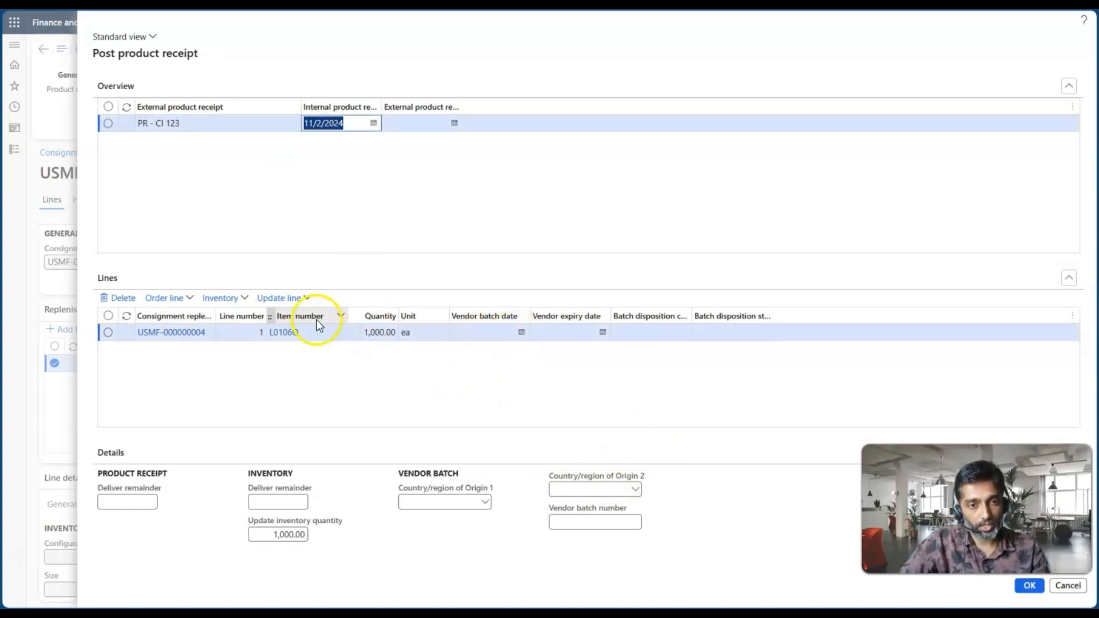
Check the receipt line's update options and post the product receipt
{"action": "left_click", "coordinate": [306, 298]}
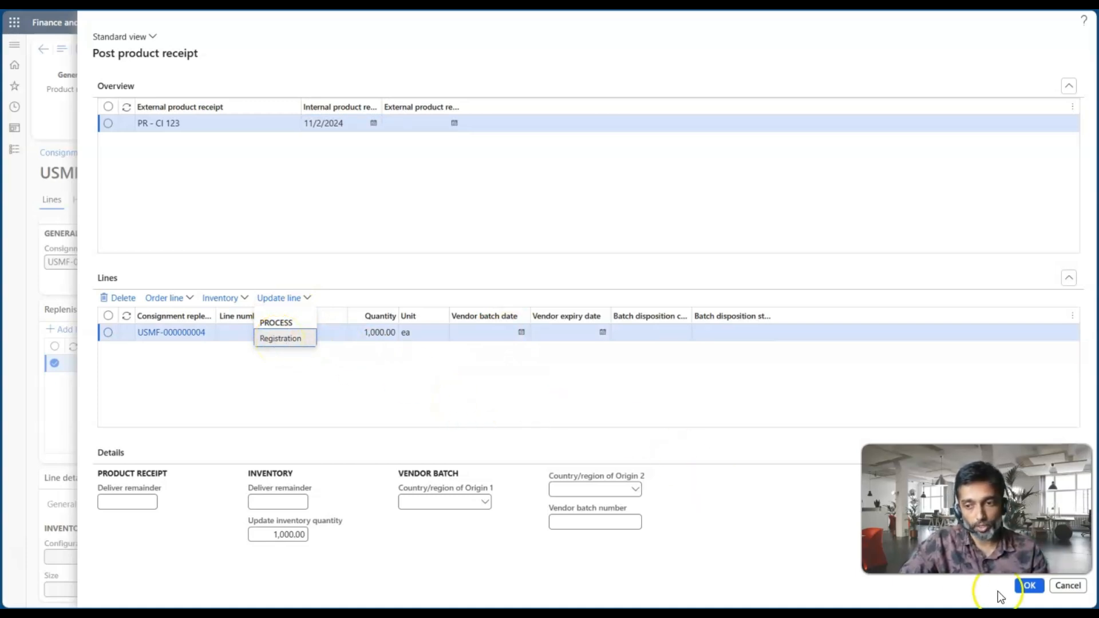
{"action": "left_click", "coordinate": [1027, 587]}
{"action": "left_click", "coordinate": [442, 370]}
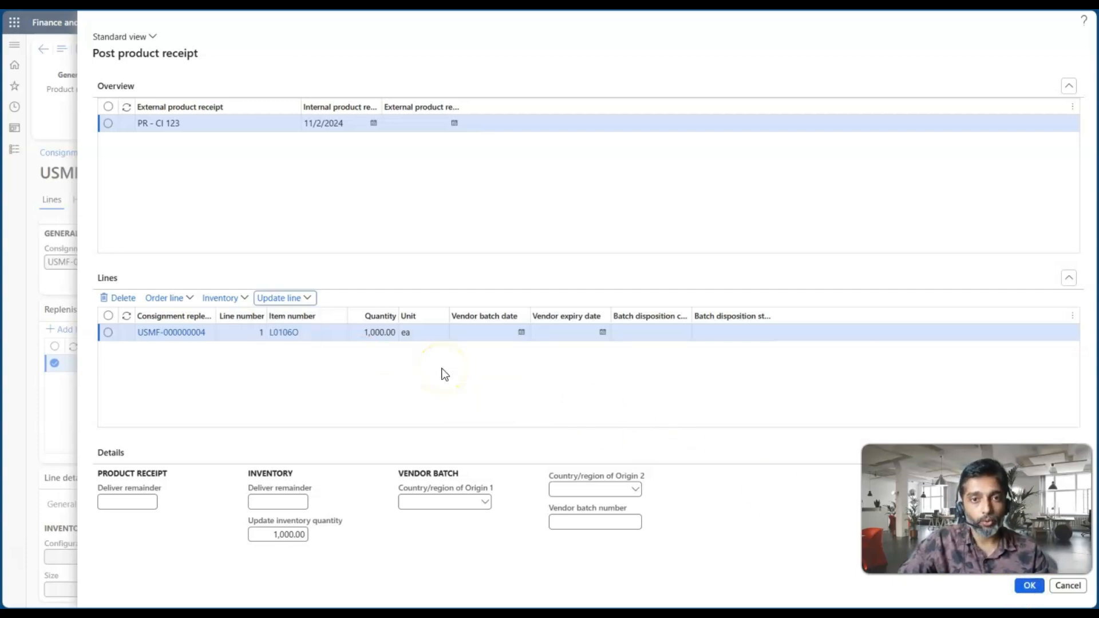
{"action": "left_click", "coordinate": [1028, 587]}
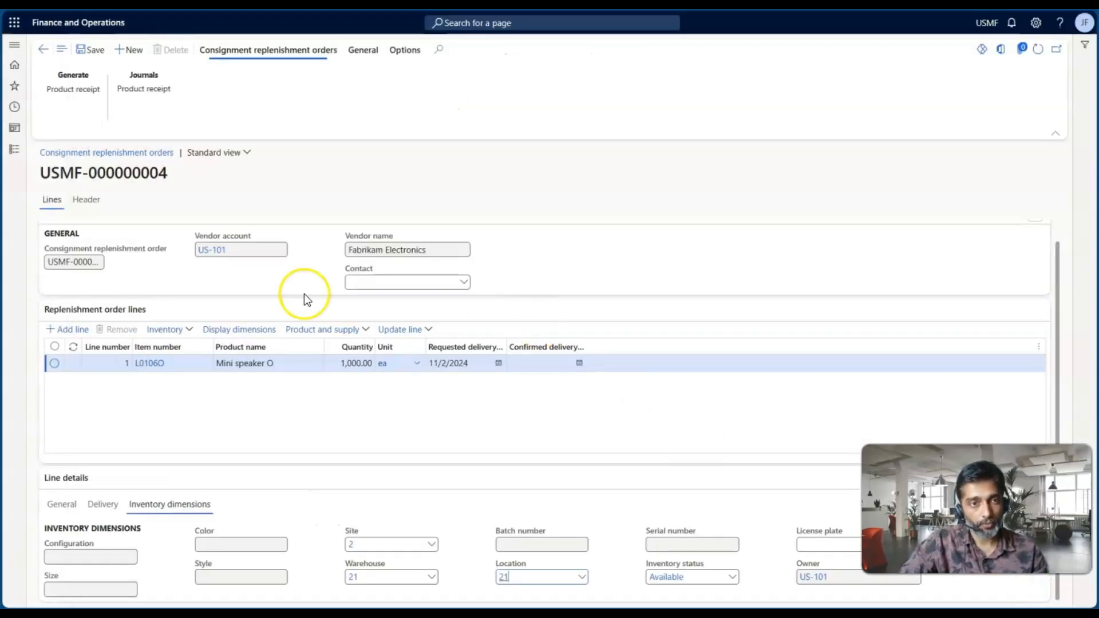
Duplicate the browser tab that holds the consignment replenishment order
{"action": "right_click", "coordinate": [195, 9]}
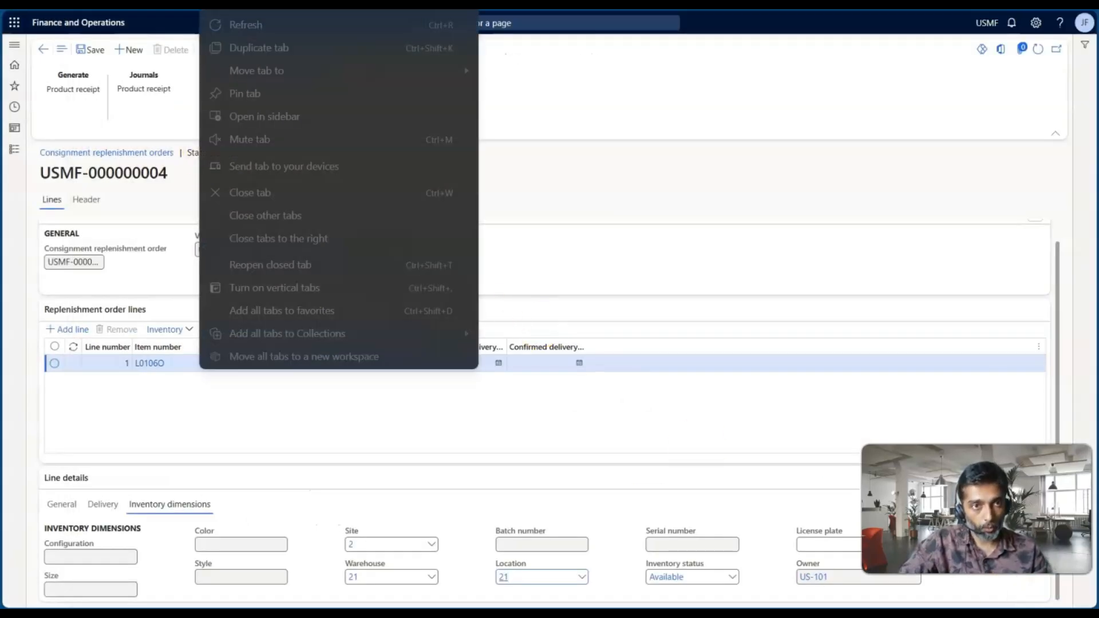
{"action": "left_click", "coordinate": [255, 52]}
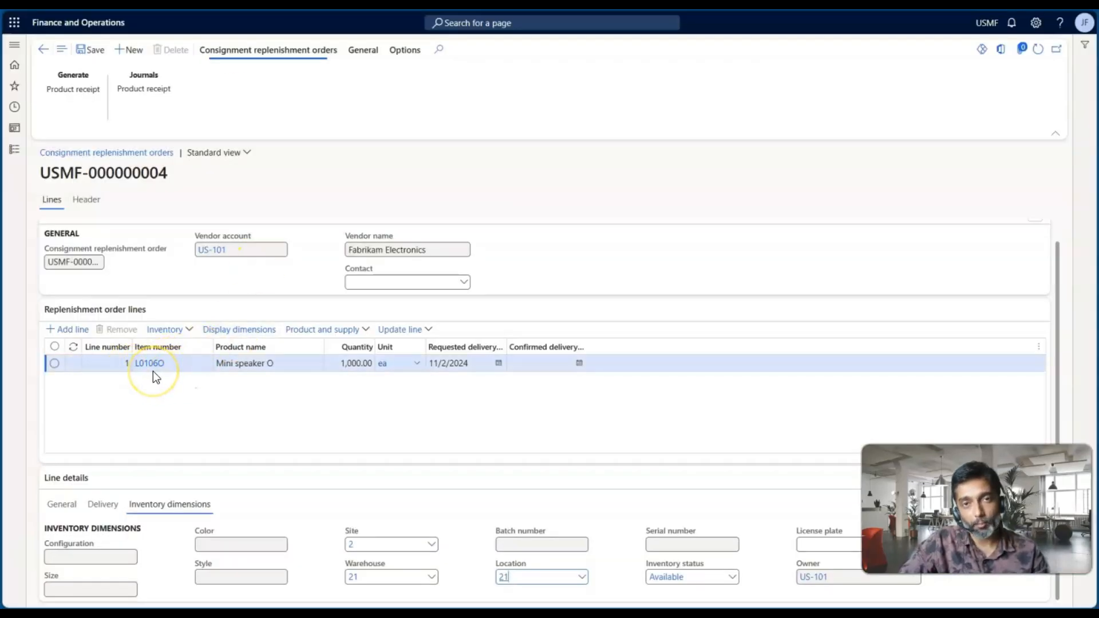
{"action": "key", "text": "Escape"}
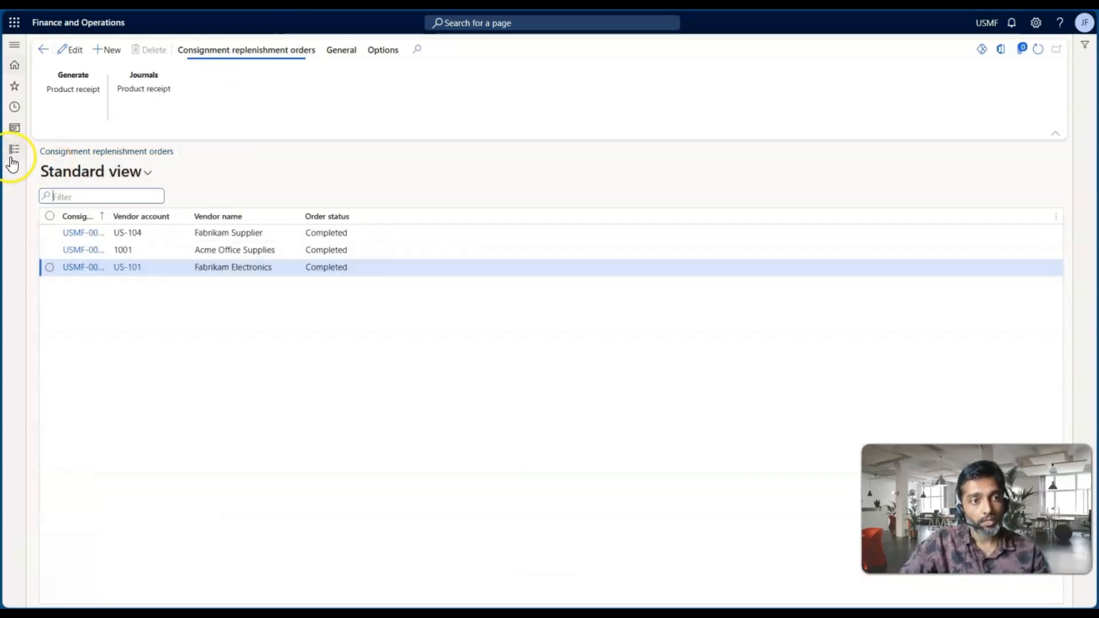
Open the on-hand list from the Inventory management inquiries and reports
{"action": "left_click", "coordinate": [14, 149]}
{"action": "scroll", "coordinate": [48, 411], "scroll_direction": "down", "scroll_amount": 1}
{"action": "scroll", "coordinate": [50, 411], "scroll_direction": "down", "scroll_amount": 2}
{"action": "left_click", "coordinate": [82, 327]}
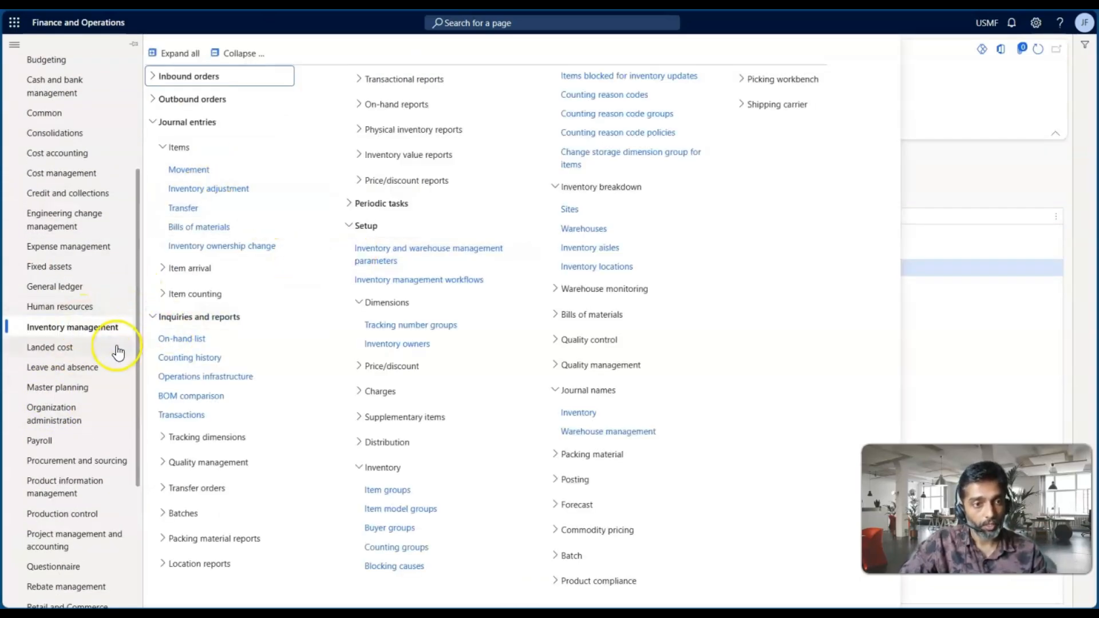
{"action": "left_click", "coordinate": [238, 53]}
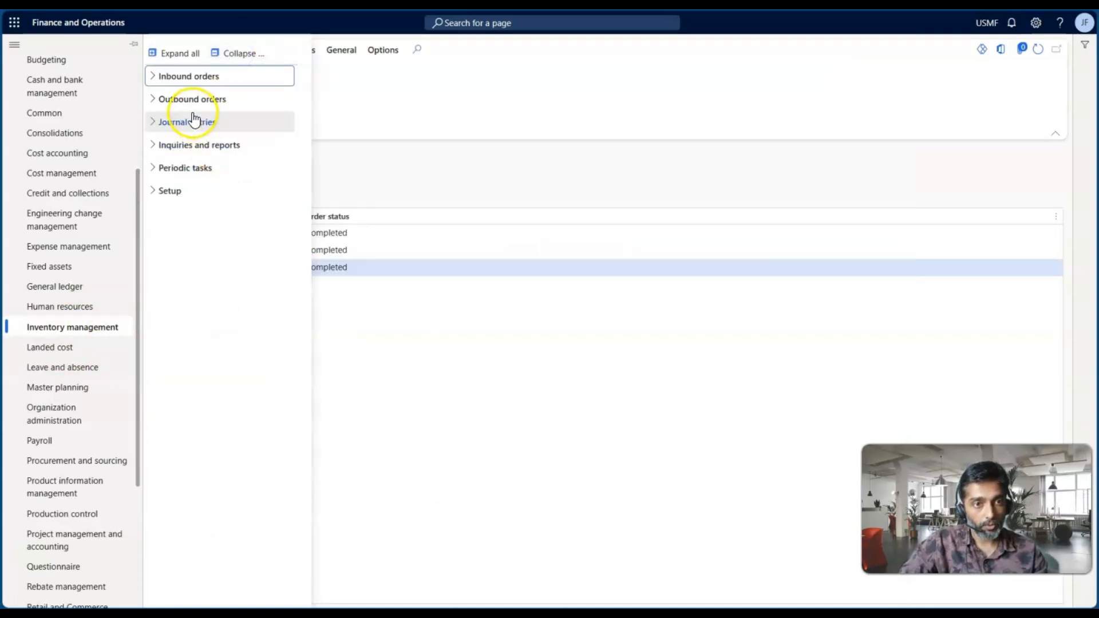
{"action": "double_click", "coordinate": [188, 147]}
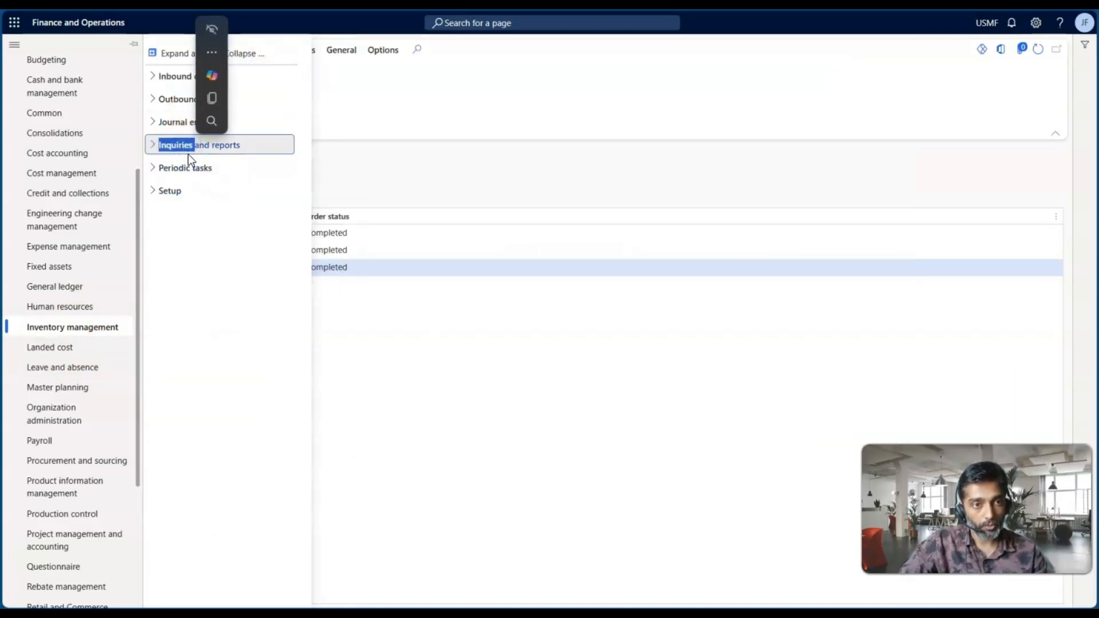
{"action": "left_click", "coordinate": [189, 147]}
{"action": "left_click", "coordinate": [193, 170]}
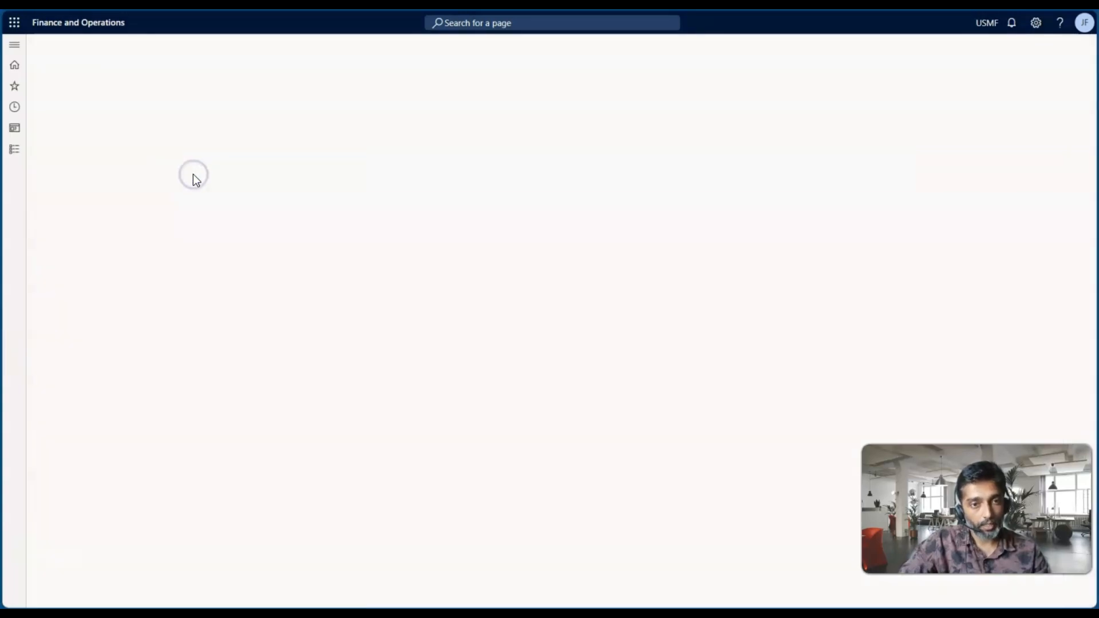
Filter the on-hand list by item number L0106O and check the warehouse and owner of the US-101 record
{"action": "left_click", "coordinate": [972, 274]}
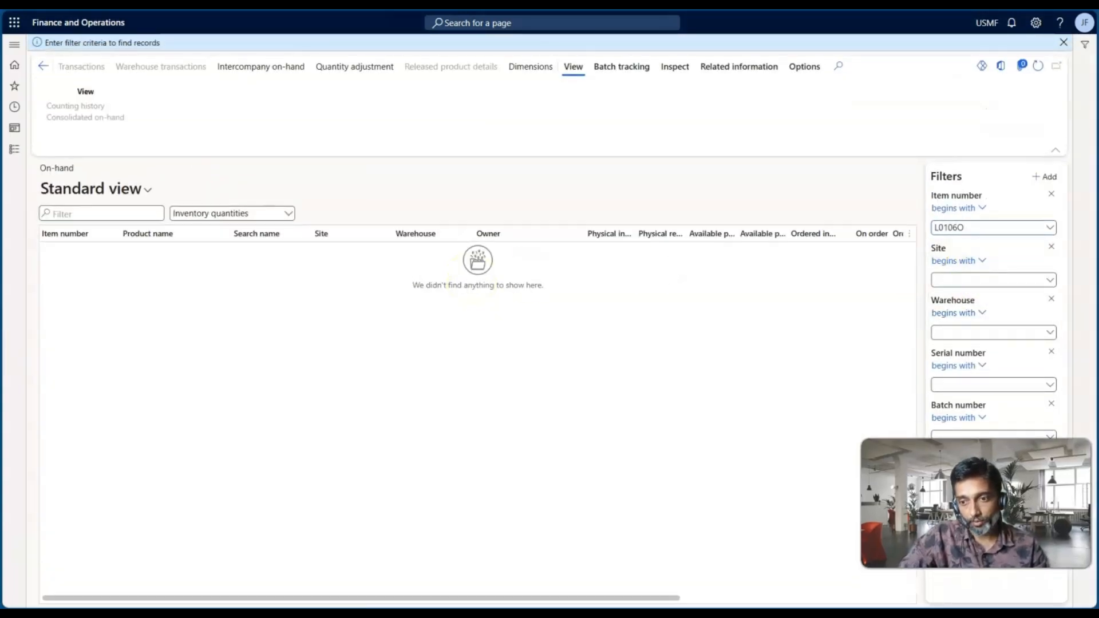
{"action": "left_click", "coordinate": [1010, 523]}
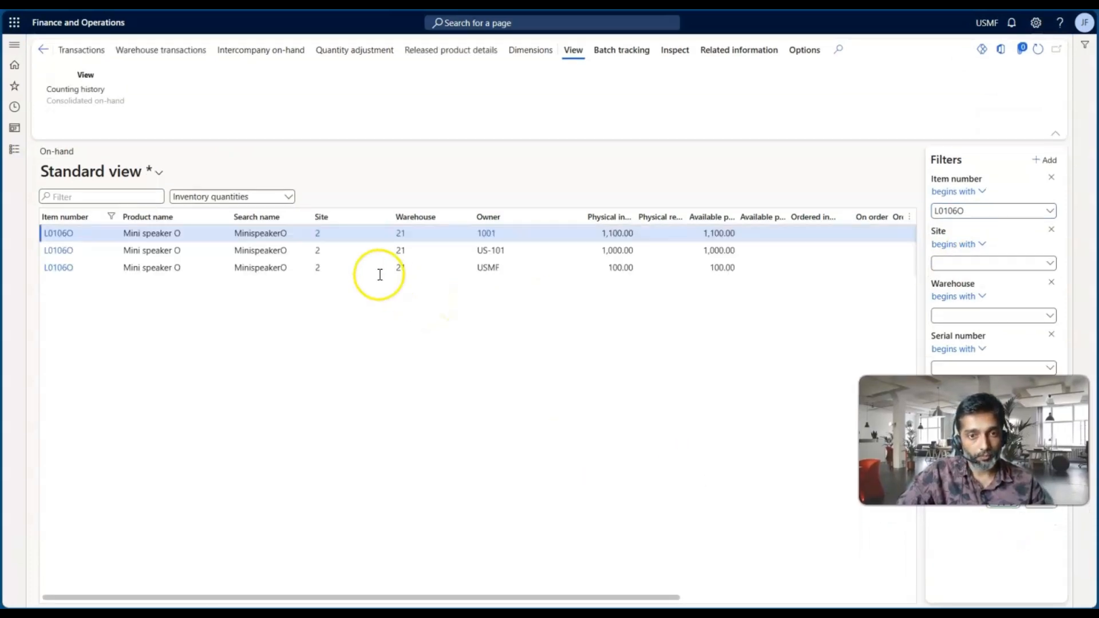
{"action": "left_click", "coordinate": [429, 251]}
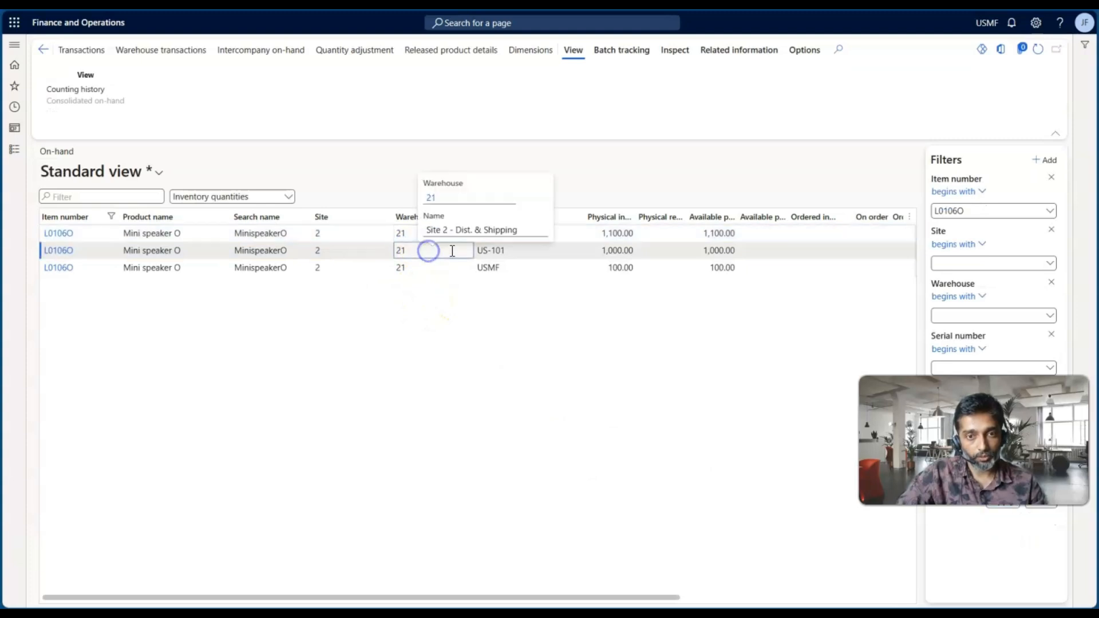
{"action": "left_click_drag", "start_coordinate": [511, 252], "coordinate": [479, 252]}
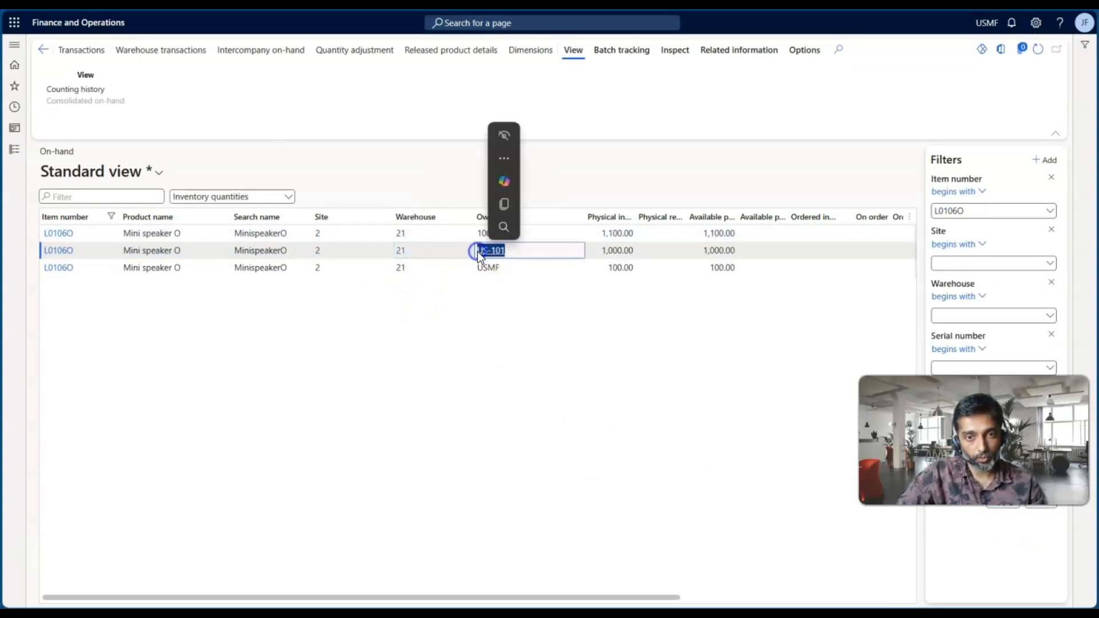
{"action": "mouse_move", "coordinate": [513, 257]}
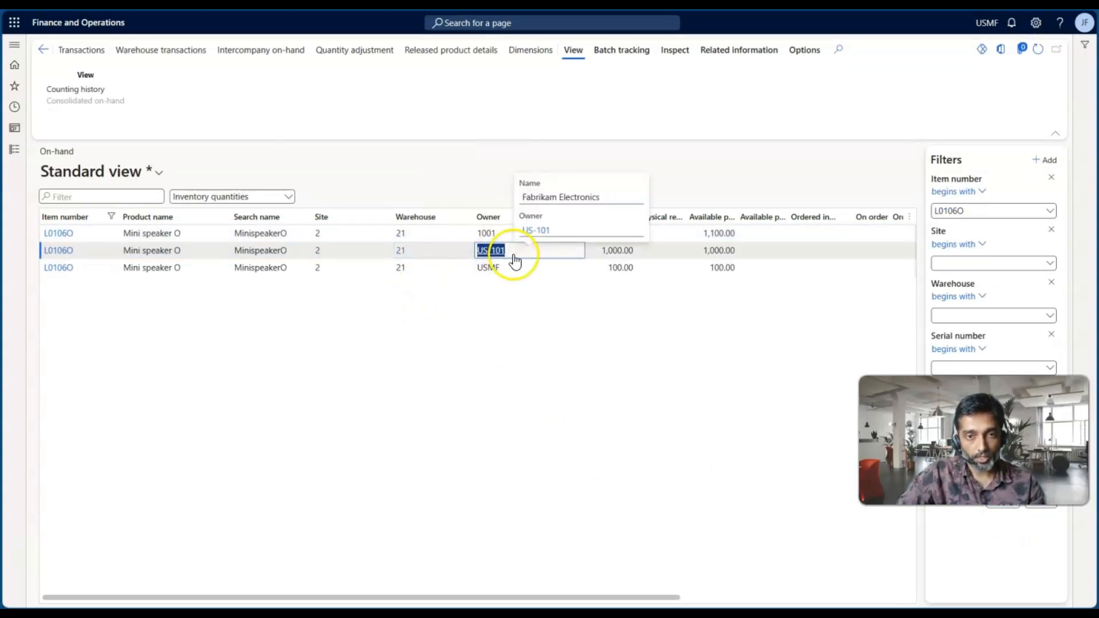
Filter the on-hand records by owner US-101, review that owner's stock, and clear the owner filter
{"action": "left_click", "coordinate": [503, 216]}
{"action": "left_click", "coordinate": [495, 328]}
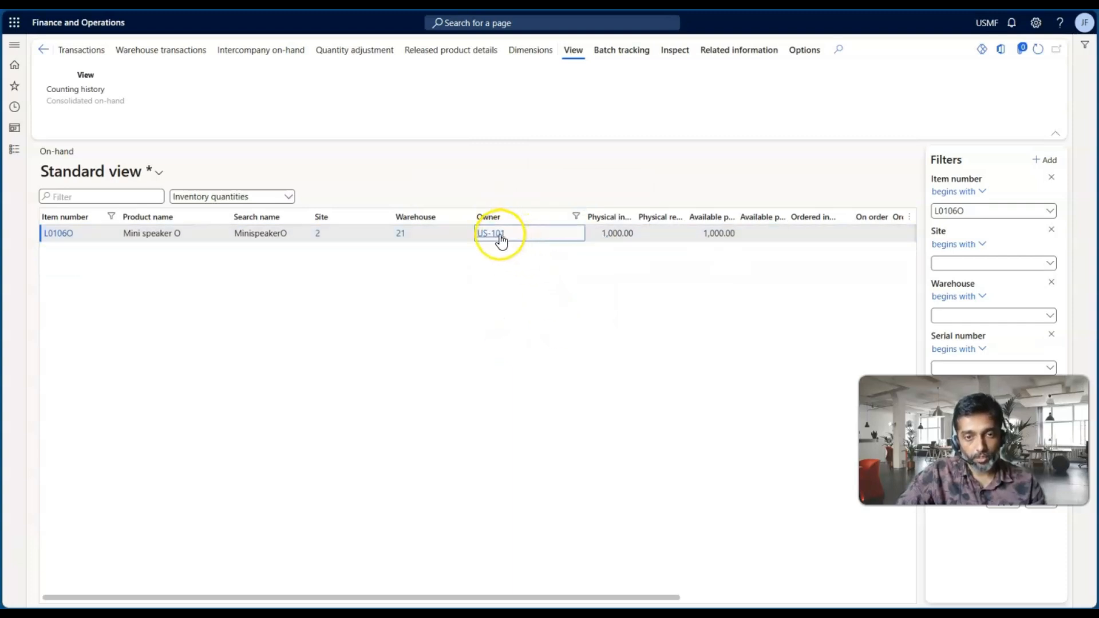
{"action": "mouse_move", "coordinate": [501, 241]}
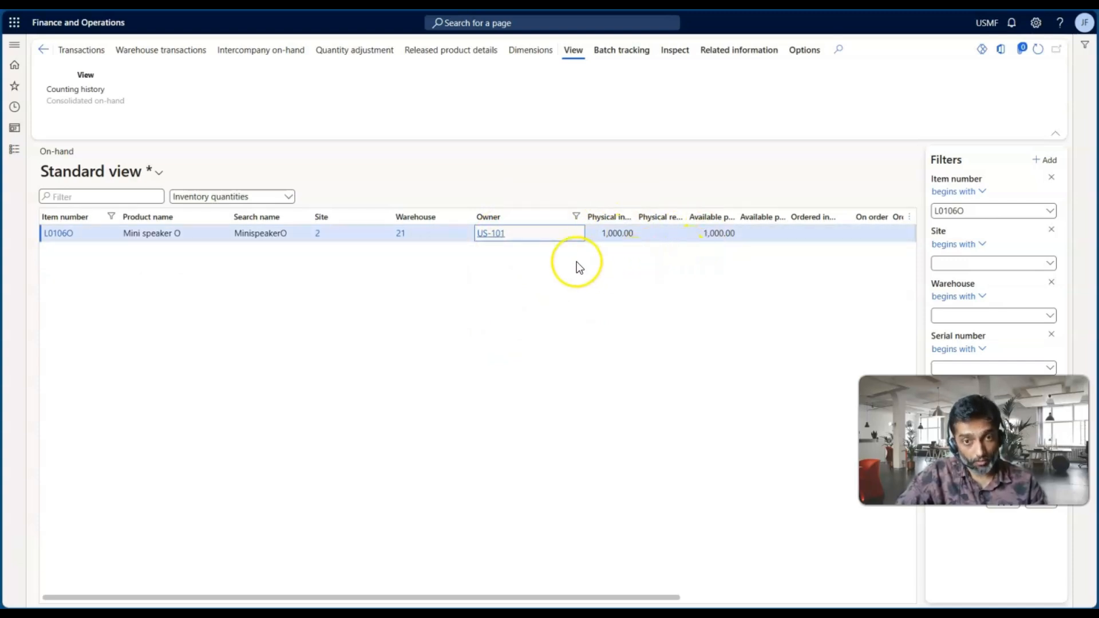
{"action": "left_click_drag", "start_coordinate": [510, 236], "coordinate": [475, 240]}
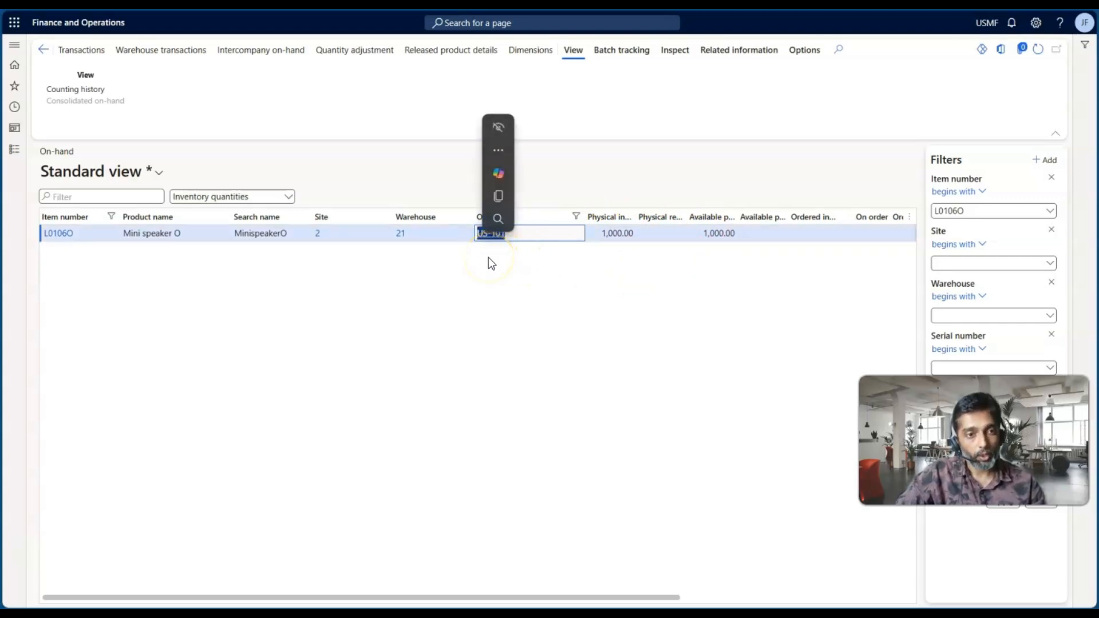
{"action": "left_click", "coordinate": [559, 216]}
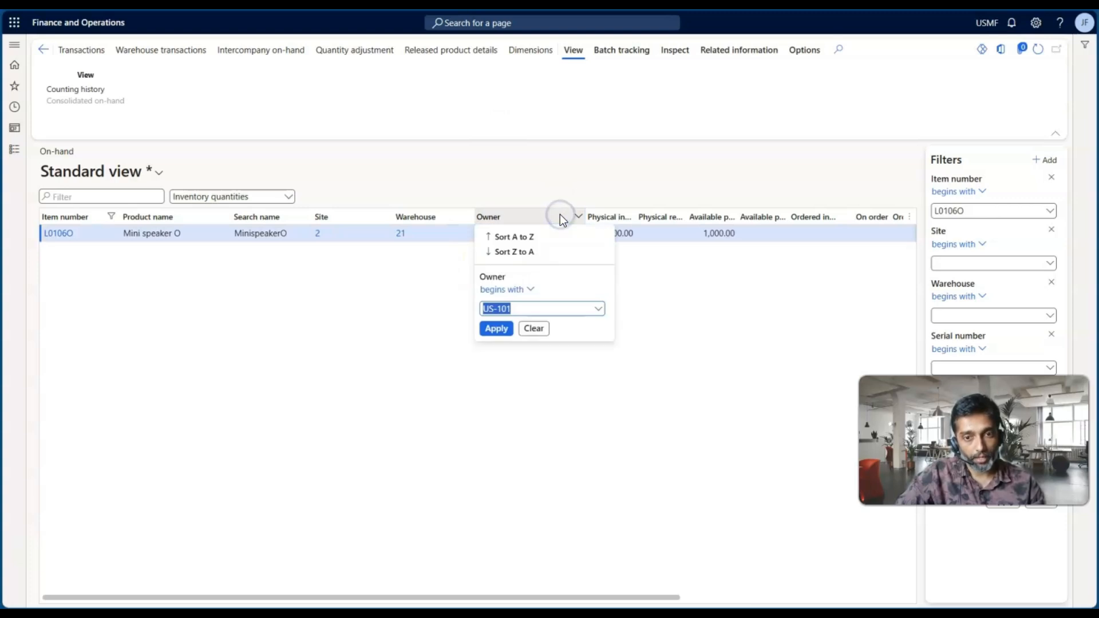
{"action": "left_click", "coordinate": [535, 330]}
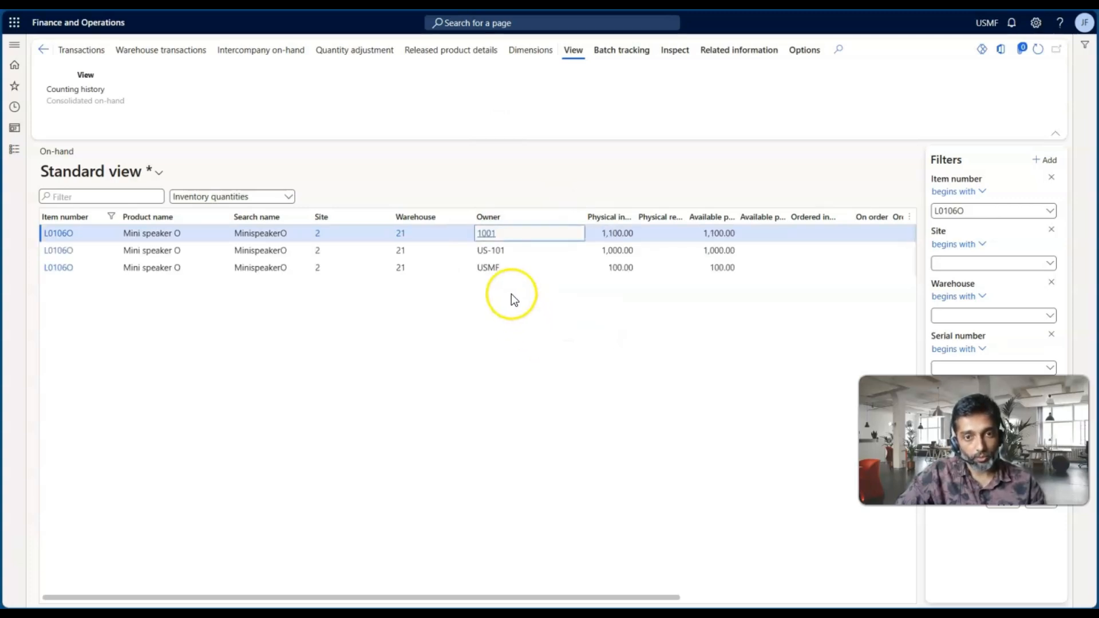
Compare the owners and physical inventory of the USMF and 1001 on-hand records for the item
{"action": "left_click_drag", "start_coordinate": [502, 267], "coordinate": [478, 268]}
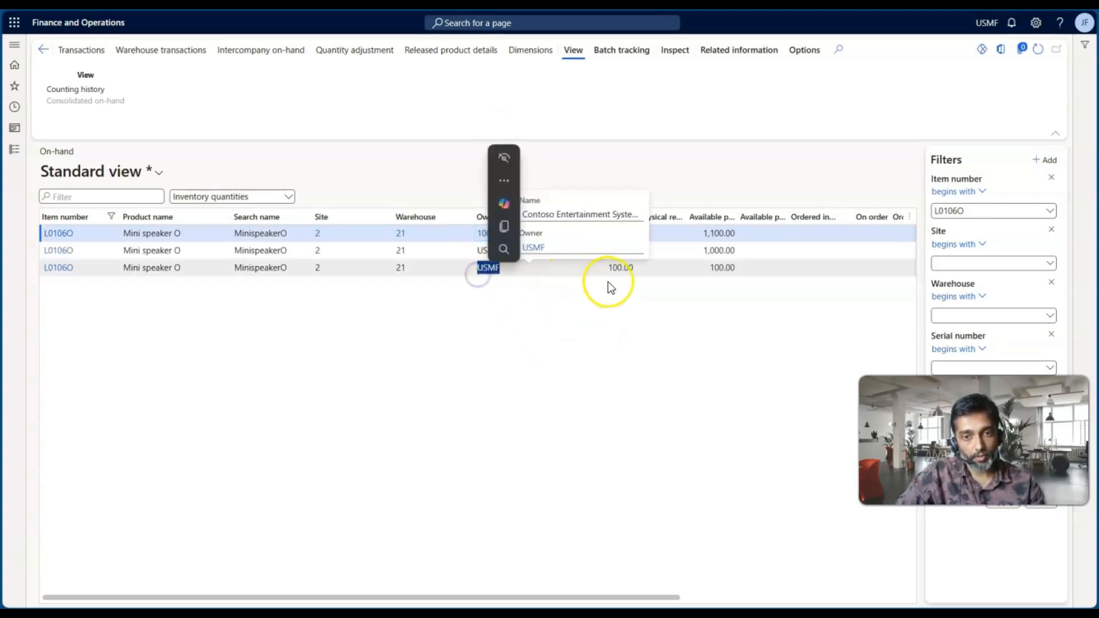
{"action": "left_click", "coordinate": [628, 267]}
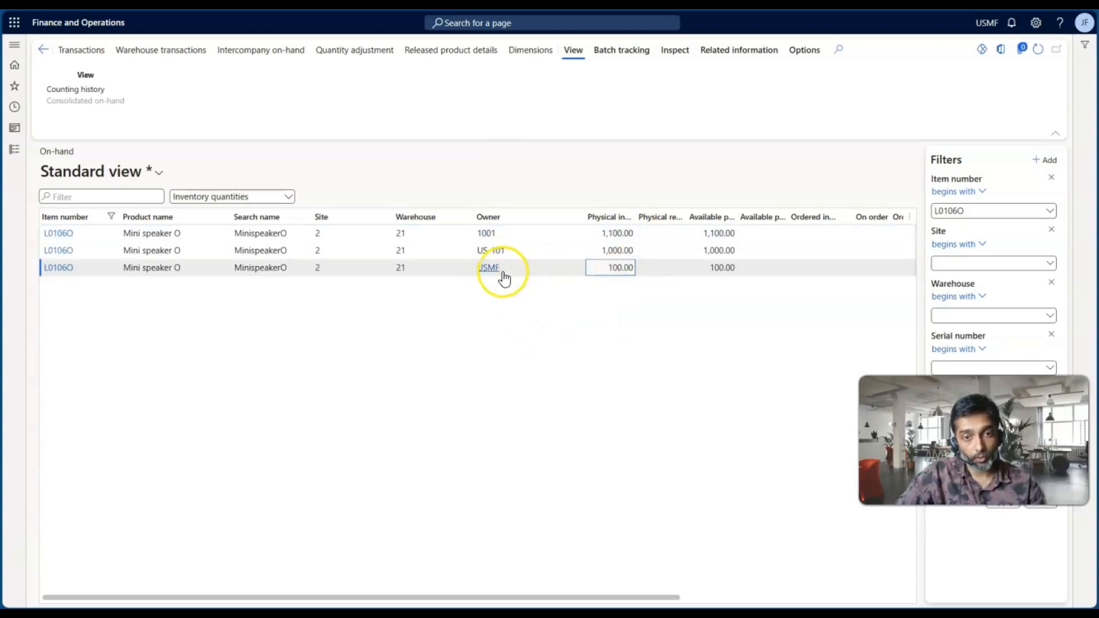
{"action": "left_click_drag", "start_coordinate": [608, 269], "coordinate": [652, 267]}
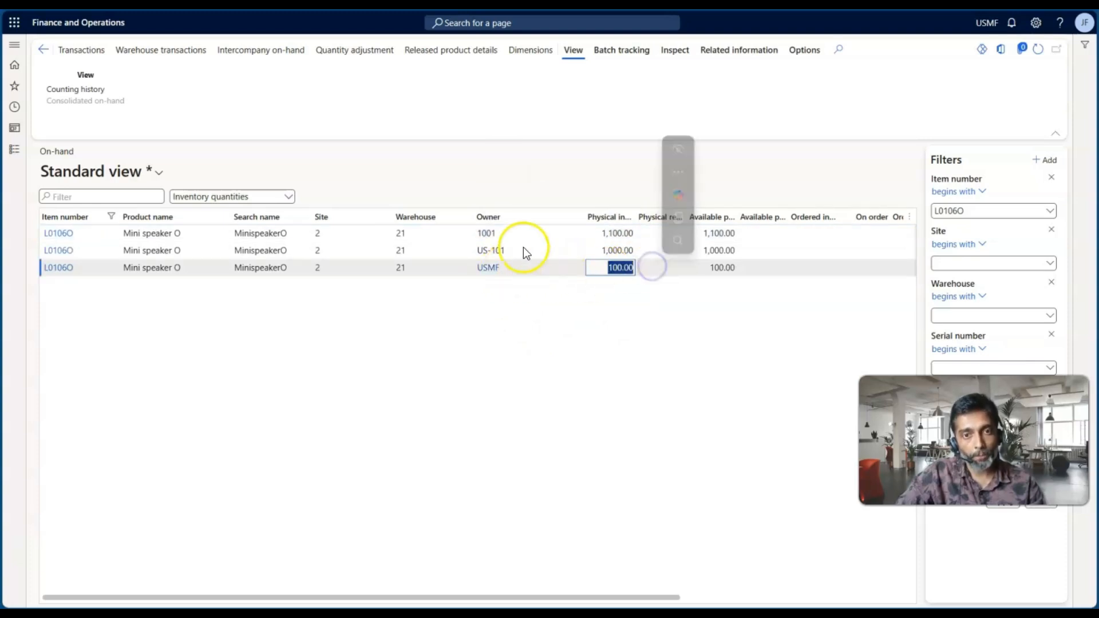
{"action": "left_click", "coordinate": [507, 233]}
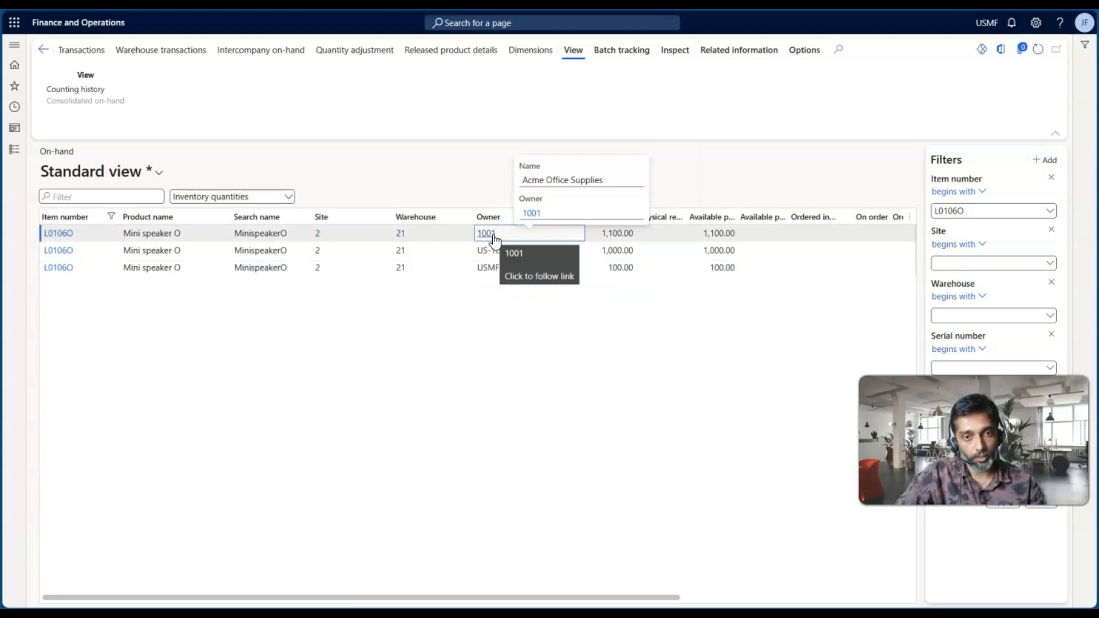
{"action": "left_click_drag", "start_coordinate": [601, 233], "coordinate": [628, 239]}
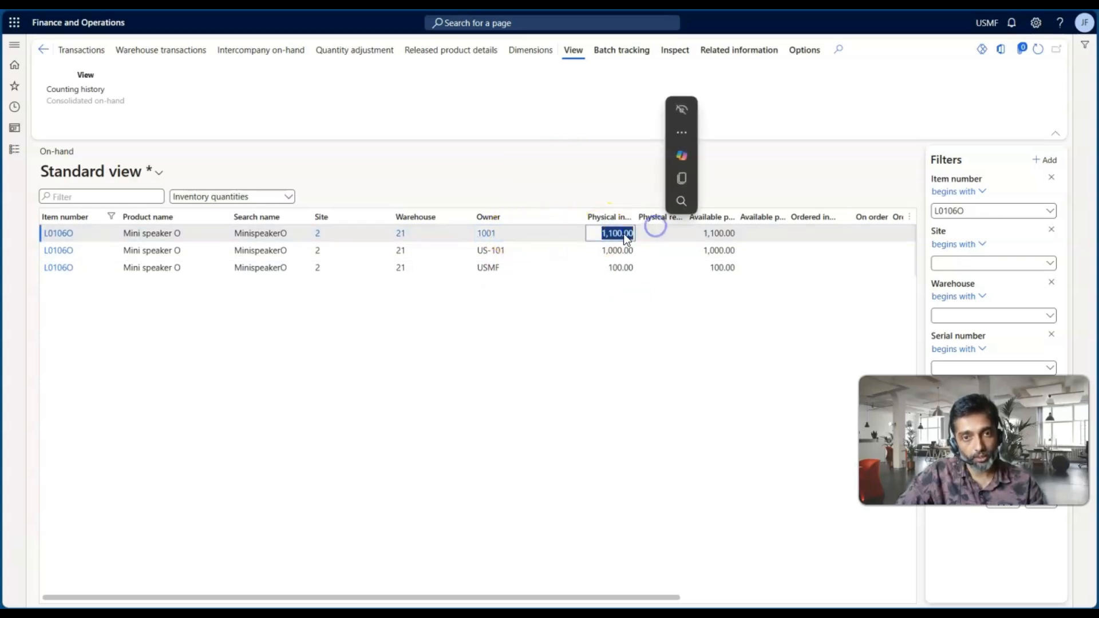
{"action": "left_click", "coordinate": [498, 274]}
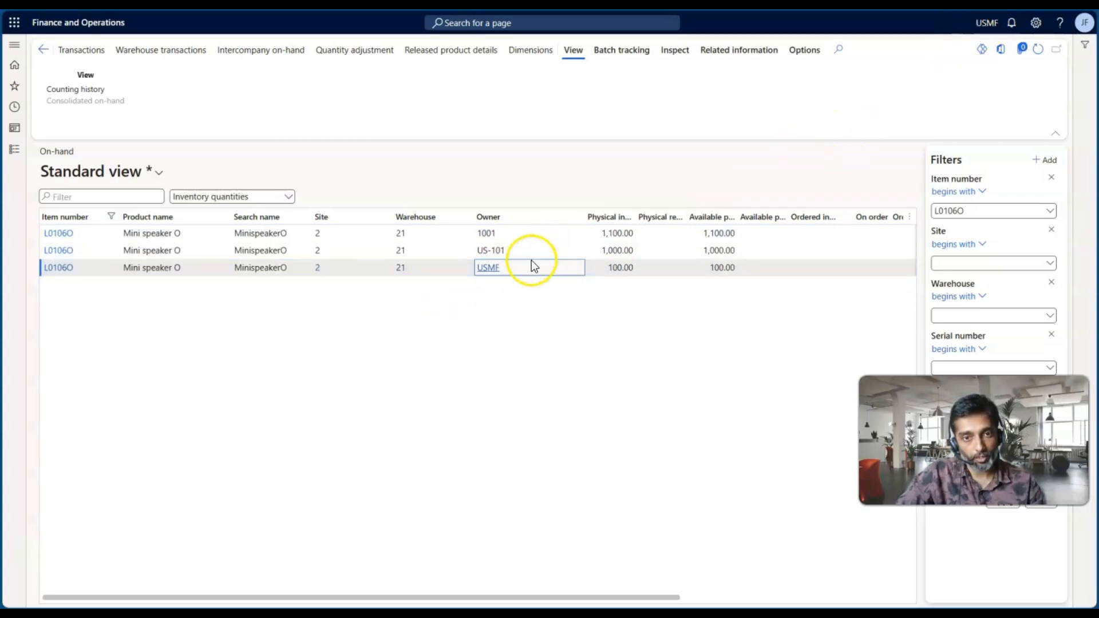
{"action": "mouse_move", "coordinate": [523, 276]}
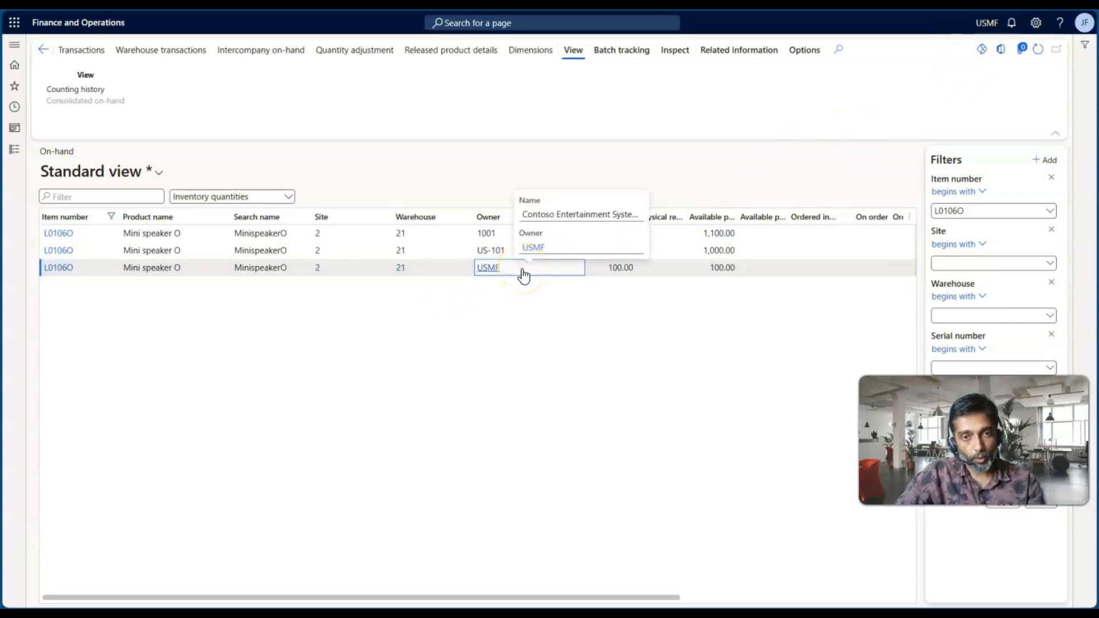
Switch to the presentation to review the consignment inventory process slide, and return to the on-hand list
{"action": "key", "text": "alt+Tab"}
{"action": "key", "text": "alt+Tab"}
{"action": "key", "text": "alt+Tab"}
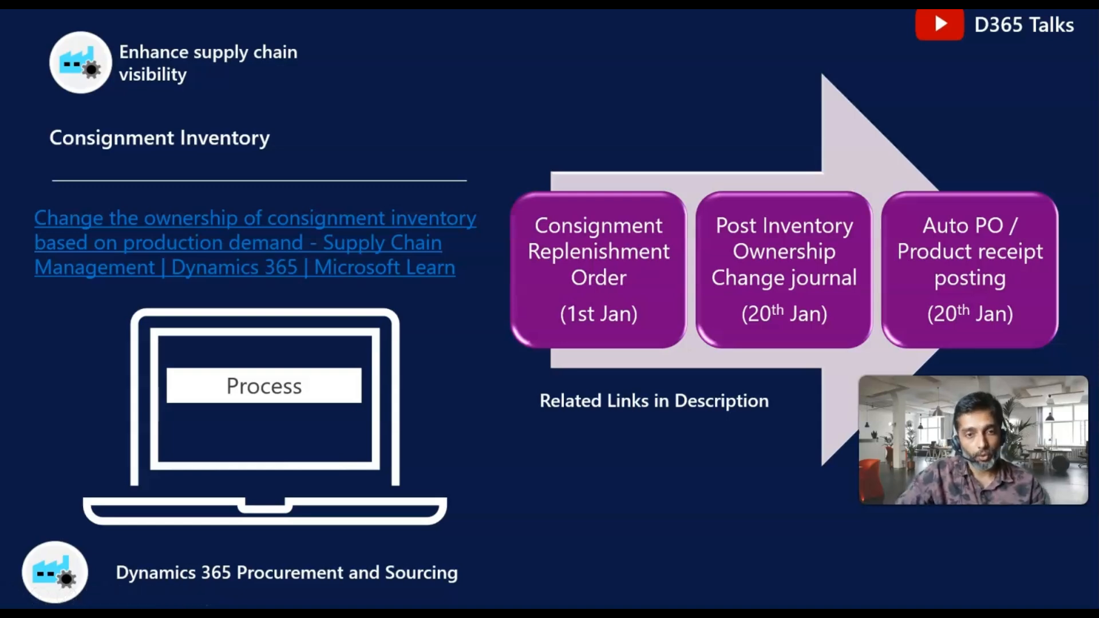
{"action": "key", "text": "alt+Tab"}
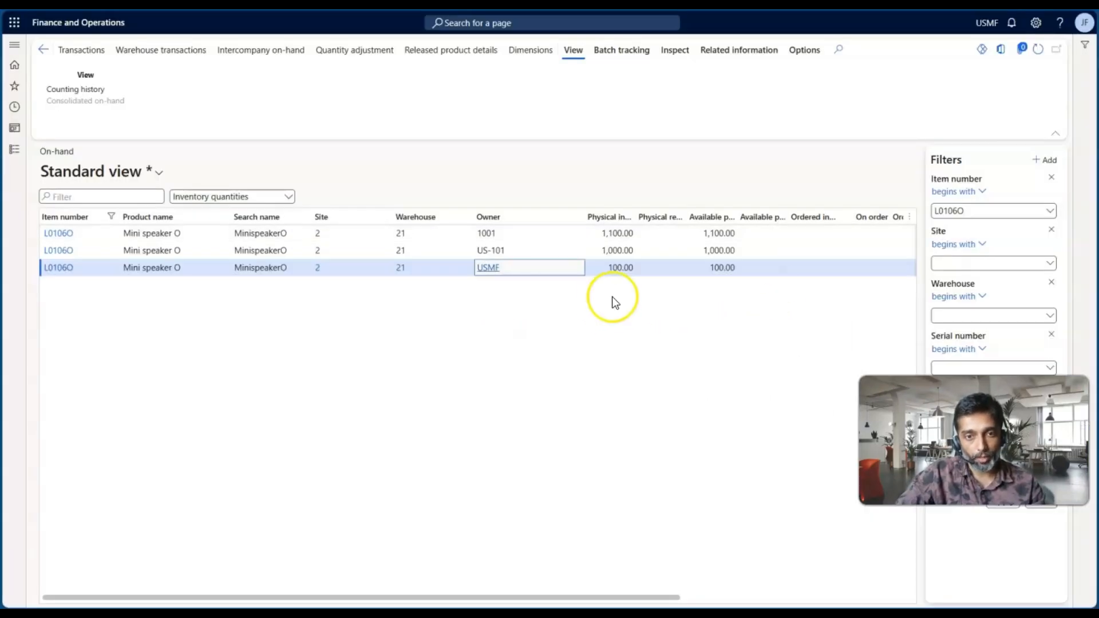
Select the owner value US-101 and open the inventory ownership change journals under Procurement and sourcing
{"action": "left_click", "coordinate": [523, 249]}
{"action": "left_click_drag", "start_coordinate": [524, 249], "coordinate": [476, 256]}
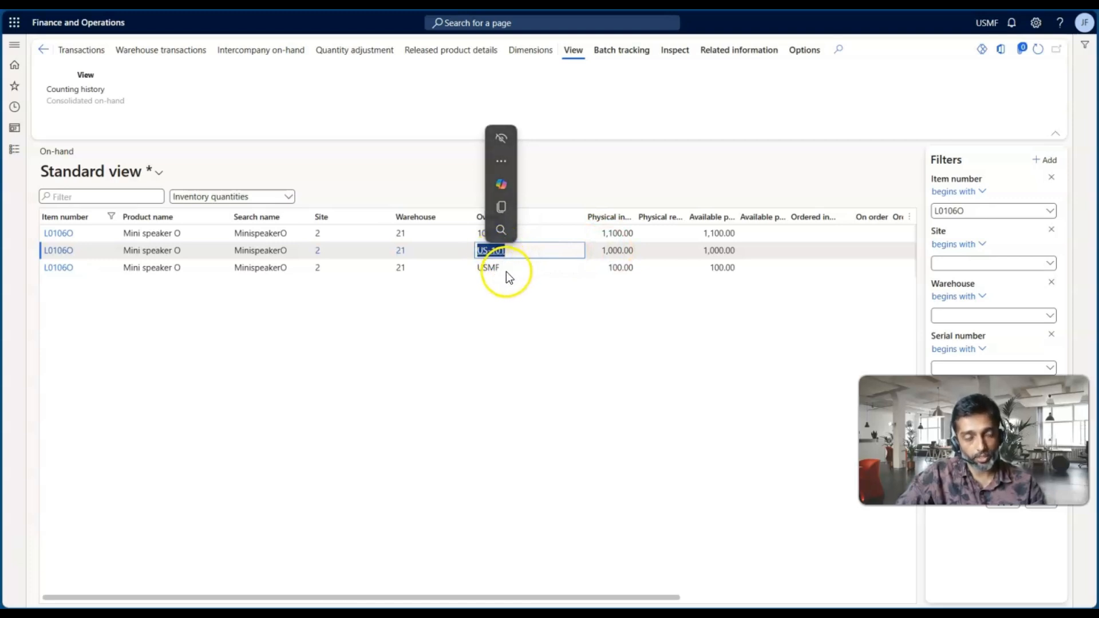
{"action": "left_click", "coordinate": [16, 152]}
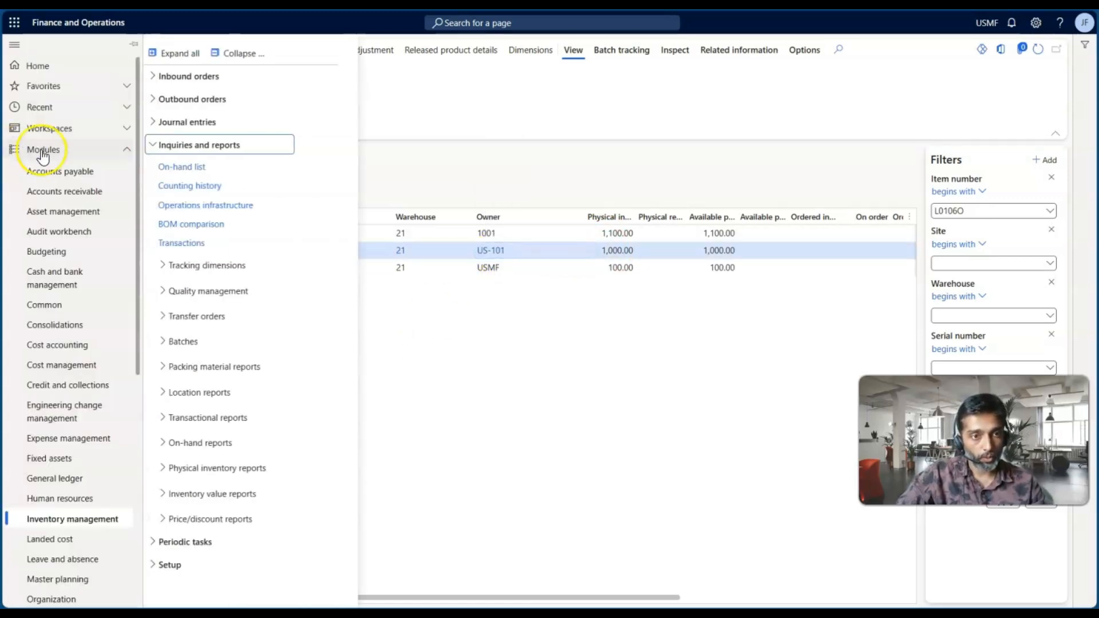
{"action": "scroll", "coordinate": [49, 358], "scroll_direction": "down", "scroll_amount": 5}
{"action": "left_click", "coordinate": [49, 370]}
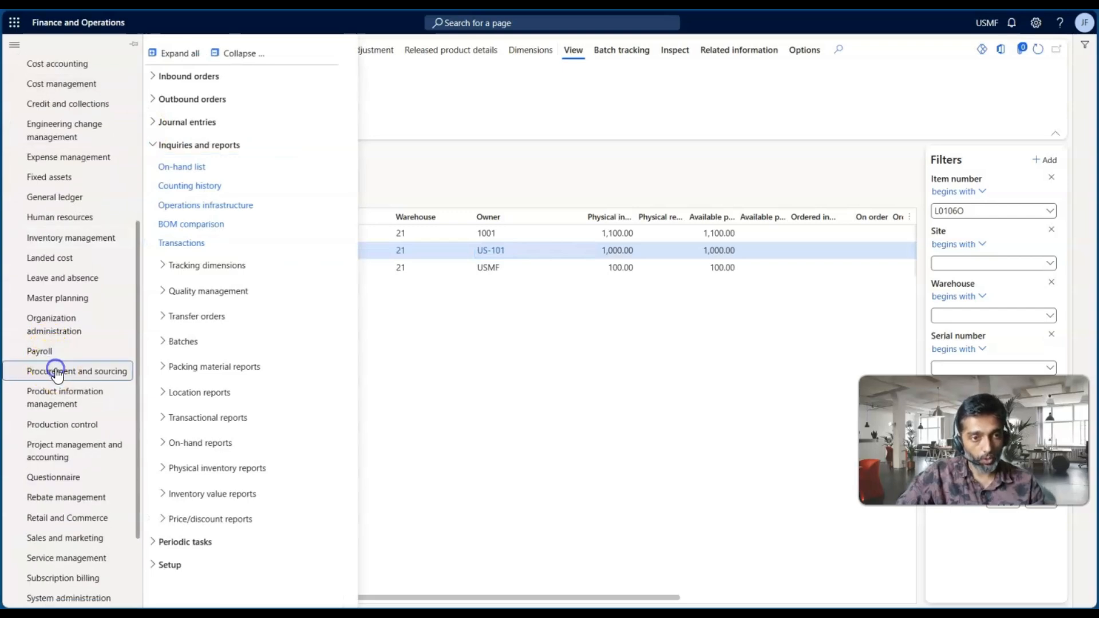
{"action": "left_click", "coordinate": [216, 321]}
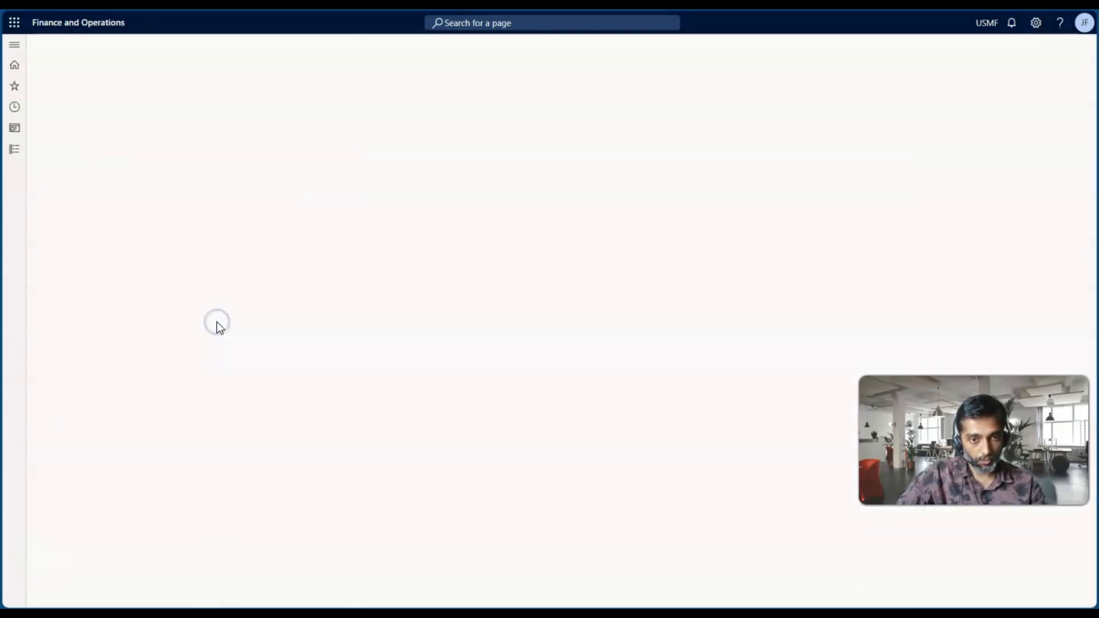
Create a new inventory ownership change journal with the journal name IOwner
{"action": "left_click", "coordinate": [106, 50]}
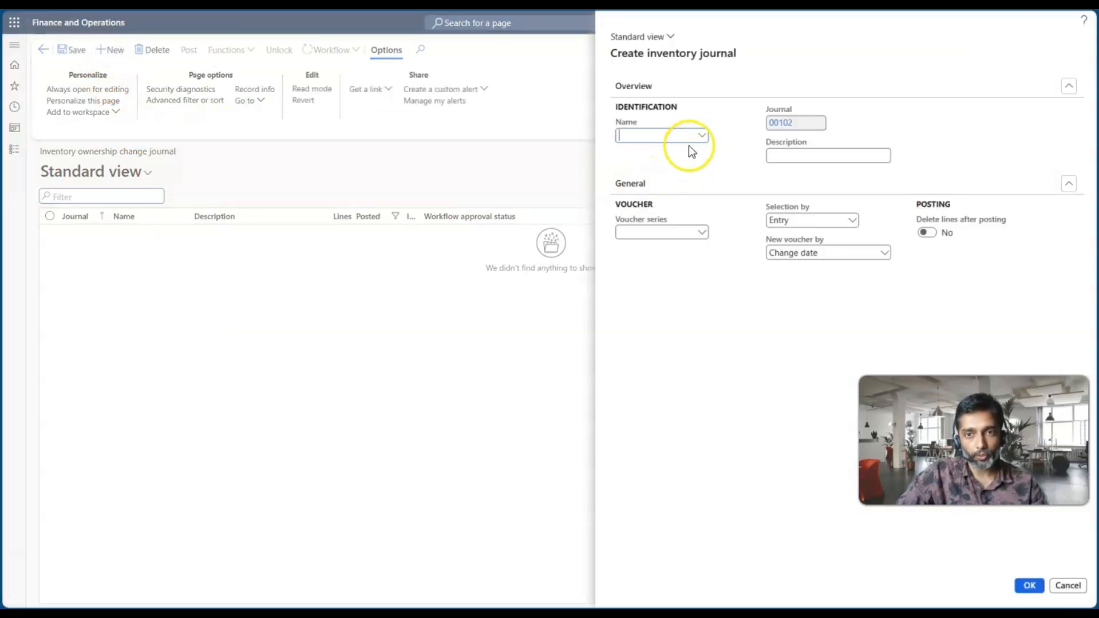
{"action": "left_click", "coordinate": [701, 135]}
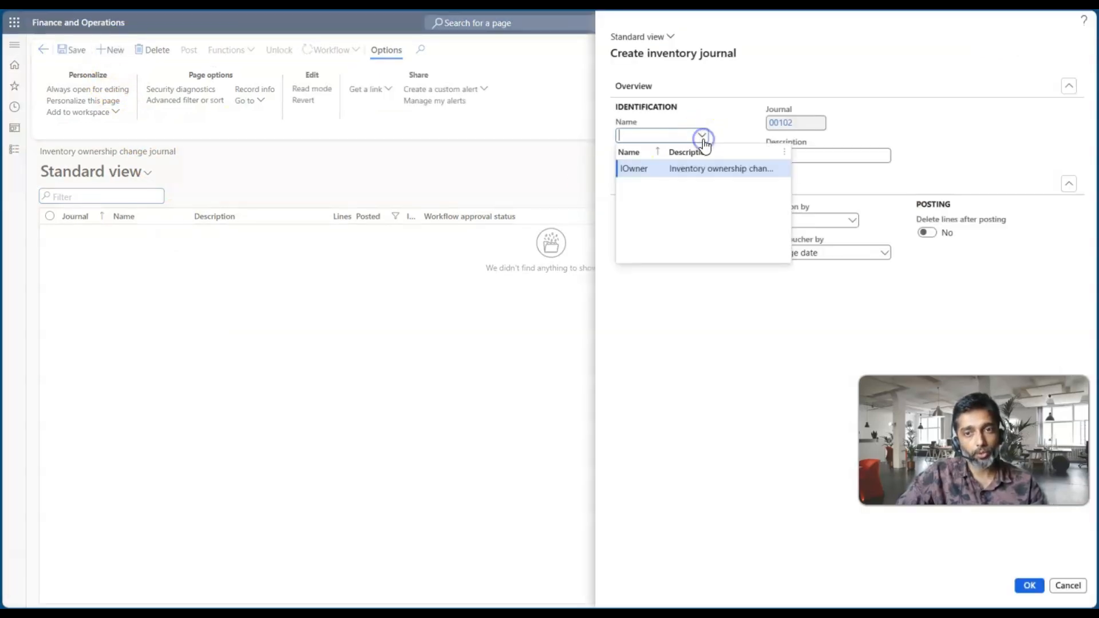
{"action": "left_click", "coordinate": [683, 168]}
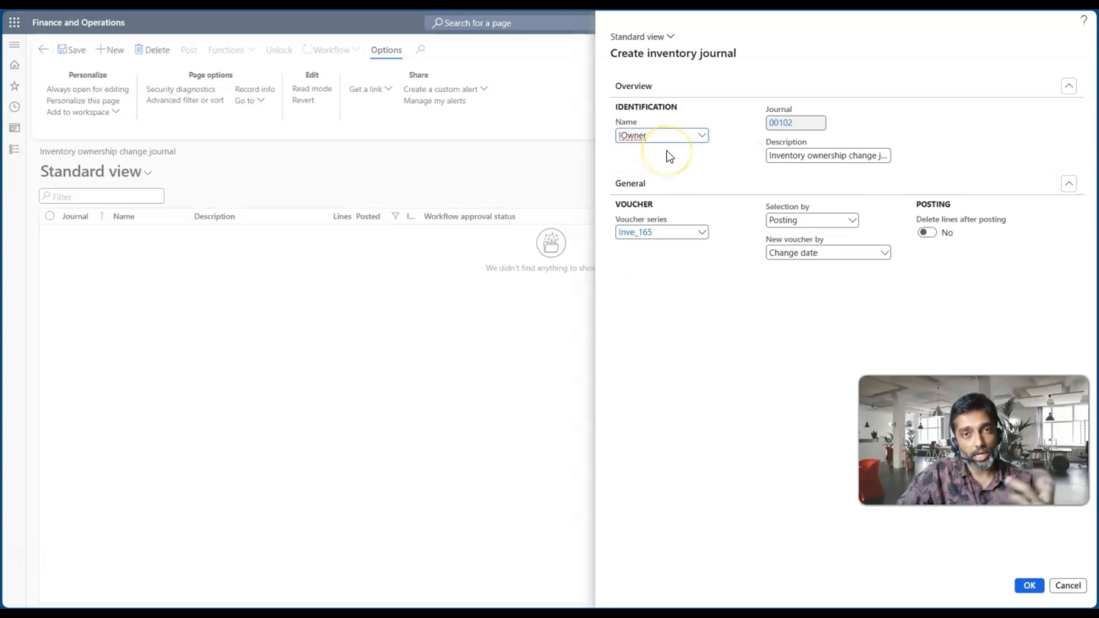
{"action": "left_click", "coordinate": [1032, 587]}
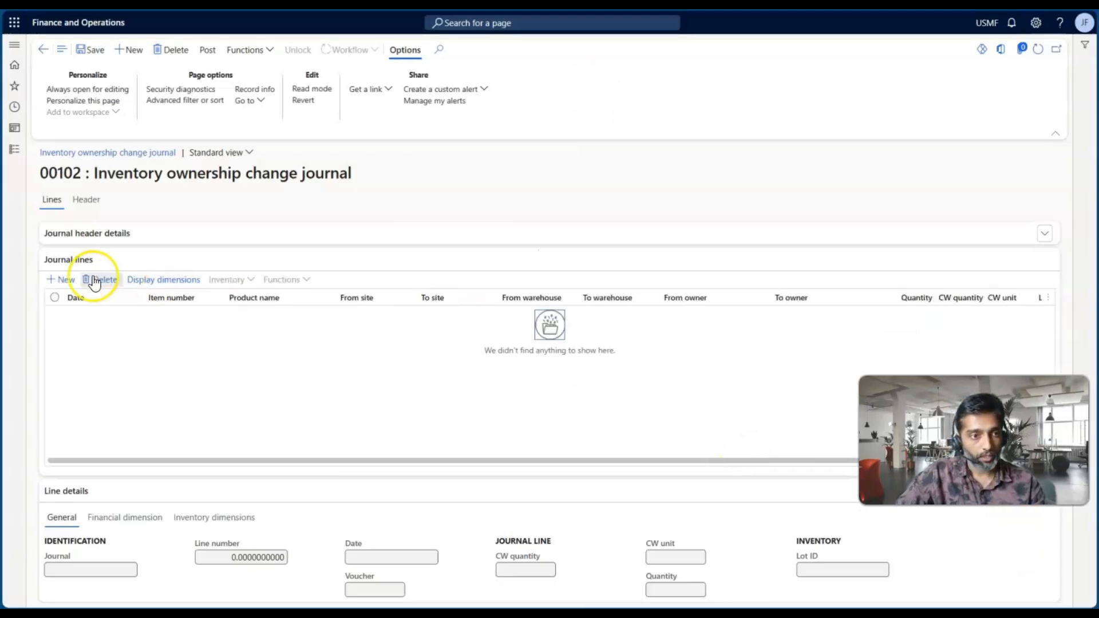
Add a journal line for item L0106O to the inventory ownership change journal
{"action": "left_click", "coordinate": [66, 281]}
{"action": "left_click", "coordinate": [195, 314]}
{"action": "type", "text": "US-101"}
{"action": "key", "text": "Tab"}
{"action": "left_click", "coordinate": [197, 313]}
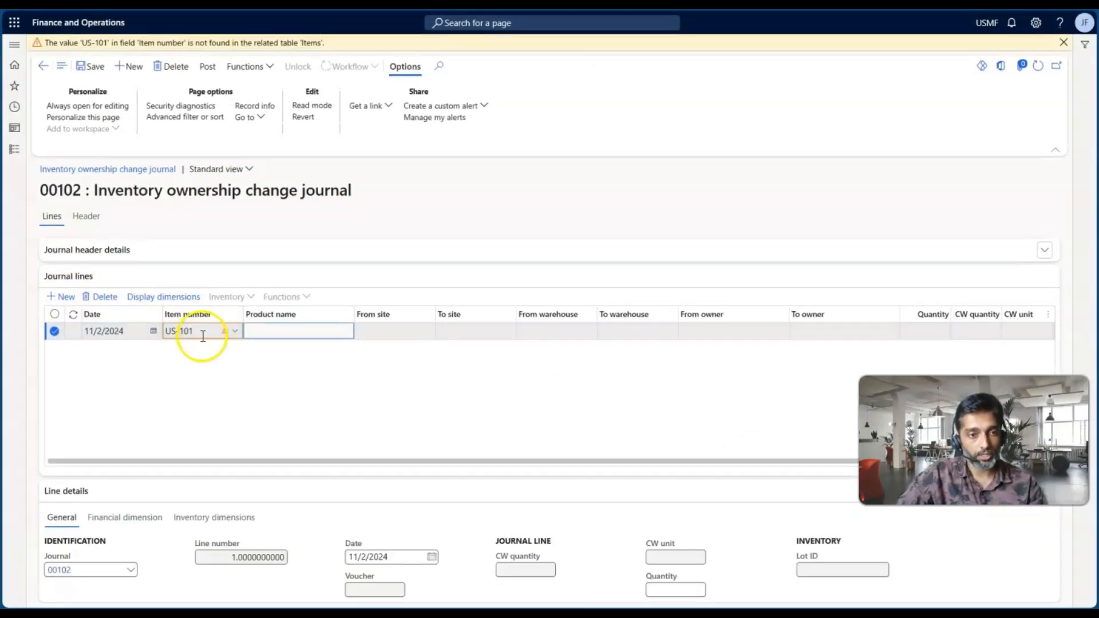
{"action": "key", "text": "BackSpace"}
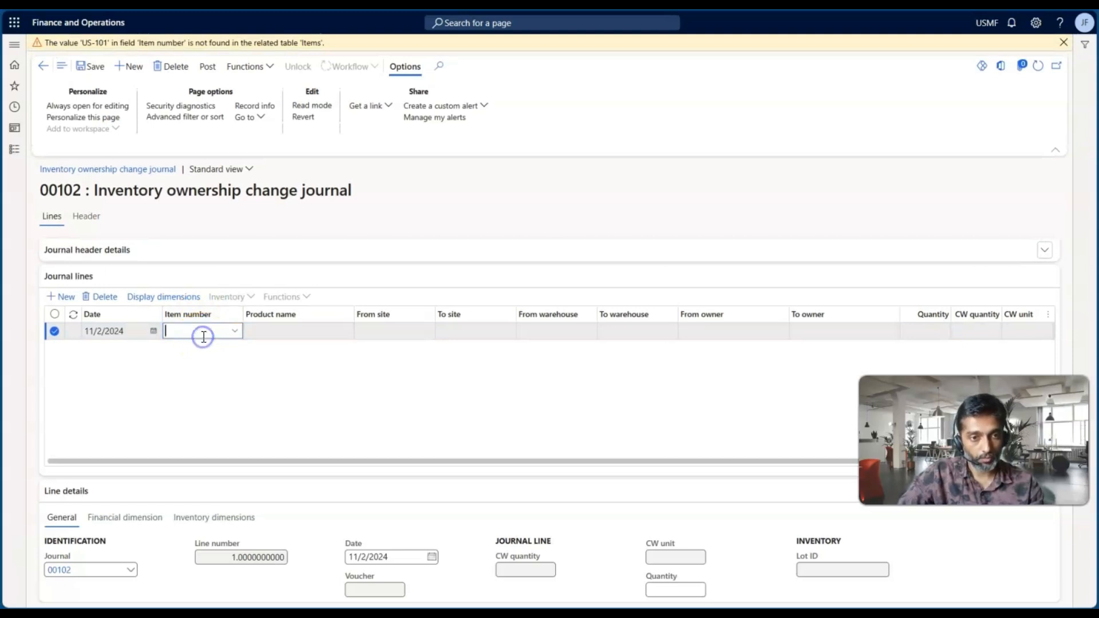
{"action": "left_click", "coordinate": [235, 332]}
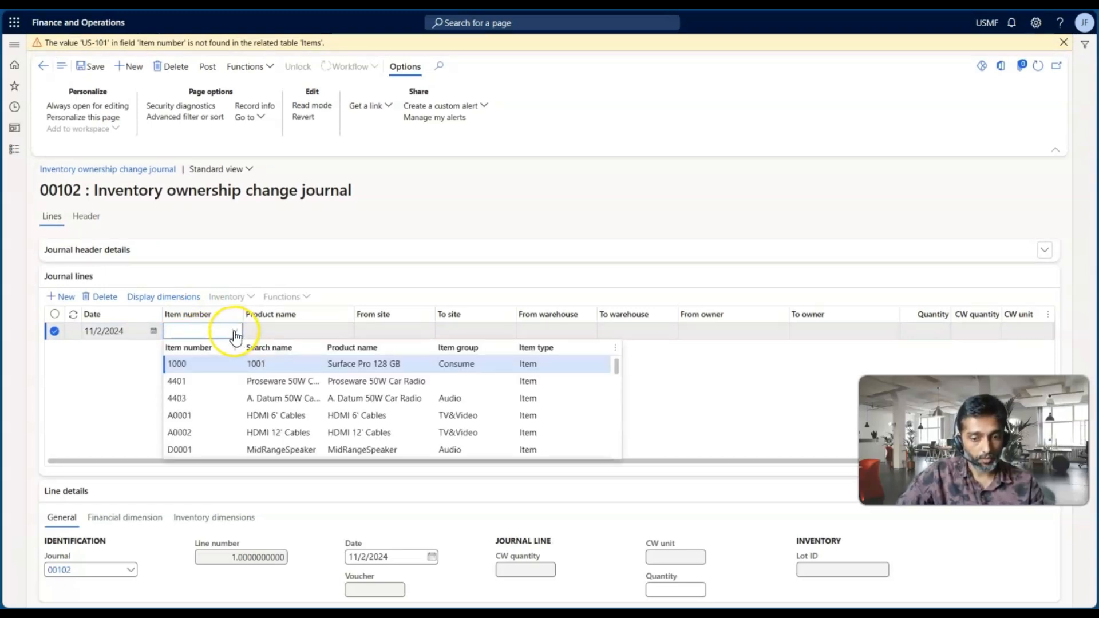
{"action": "scroll", "coordinate": [208, 387], "scroll_direction": "down", "scroll_amount": 10}
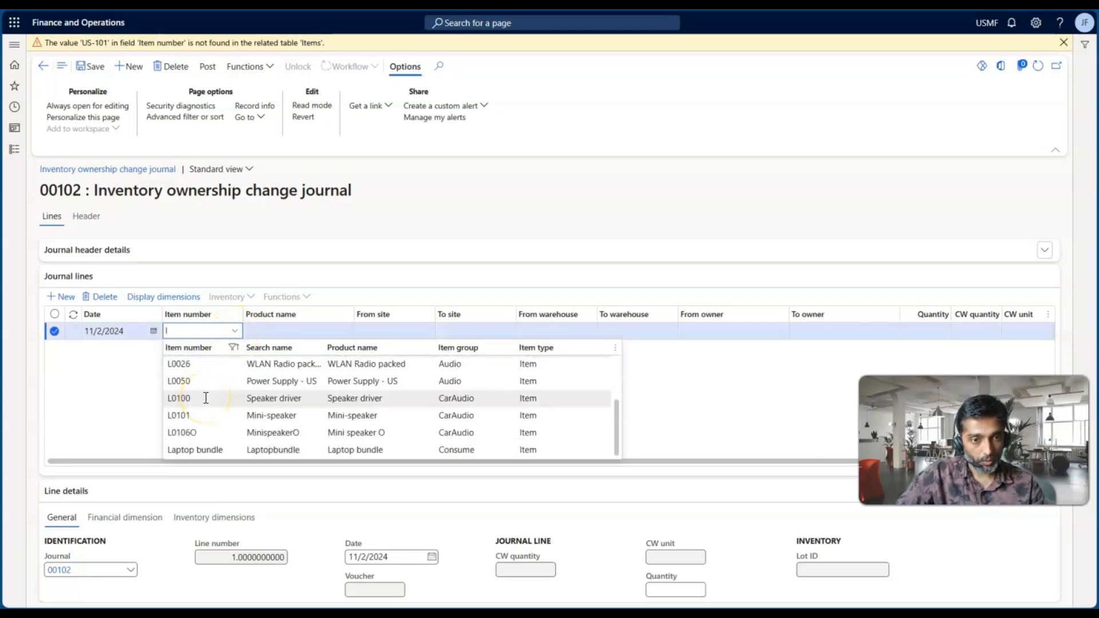
{"action": "left_click", "coordinate": [204, 435]}
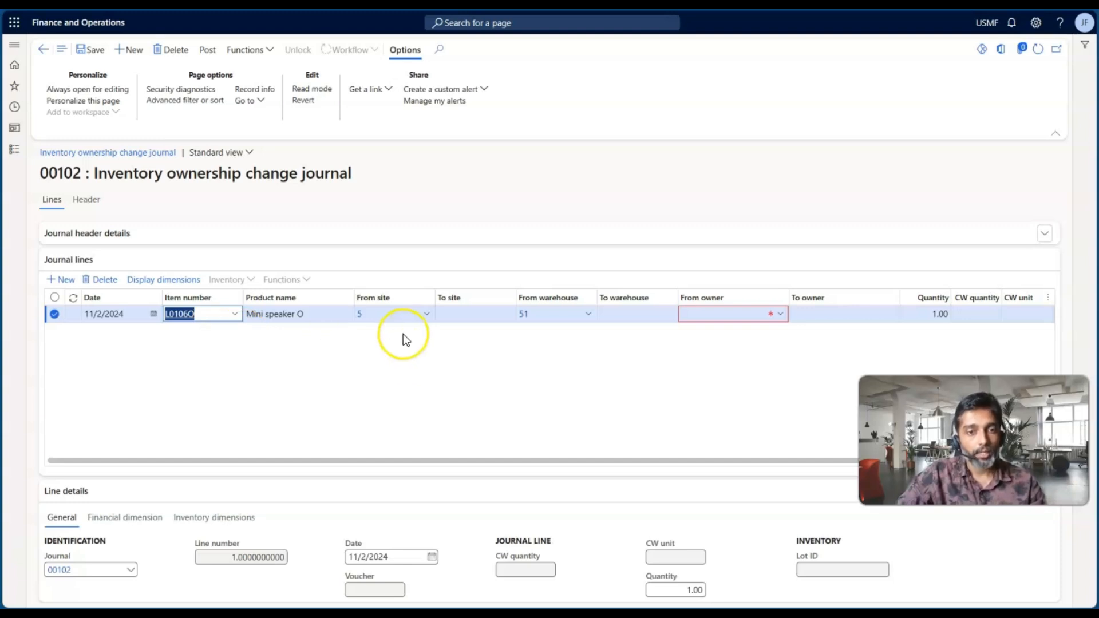
Check the replenishment order's inventory dimensions, and set the journal line's from site to 2 and from warehouse to 21
{"action": "left_click", "coordinate": [380, 317]}
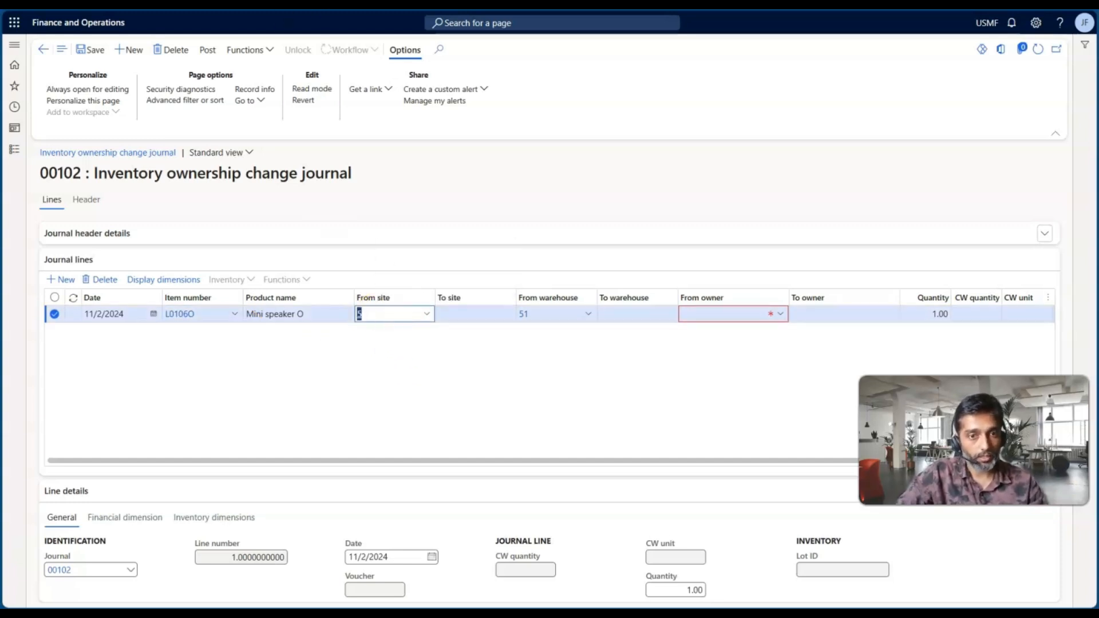
{"action": "left_click", "coordinate": [297, 4]}
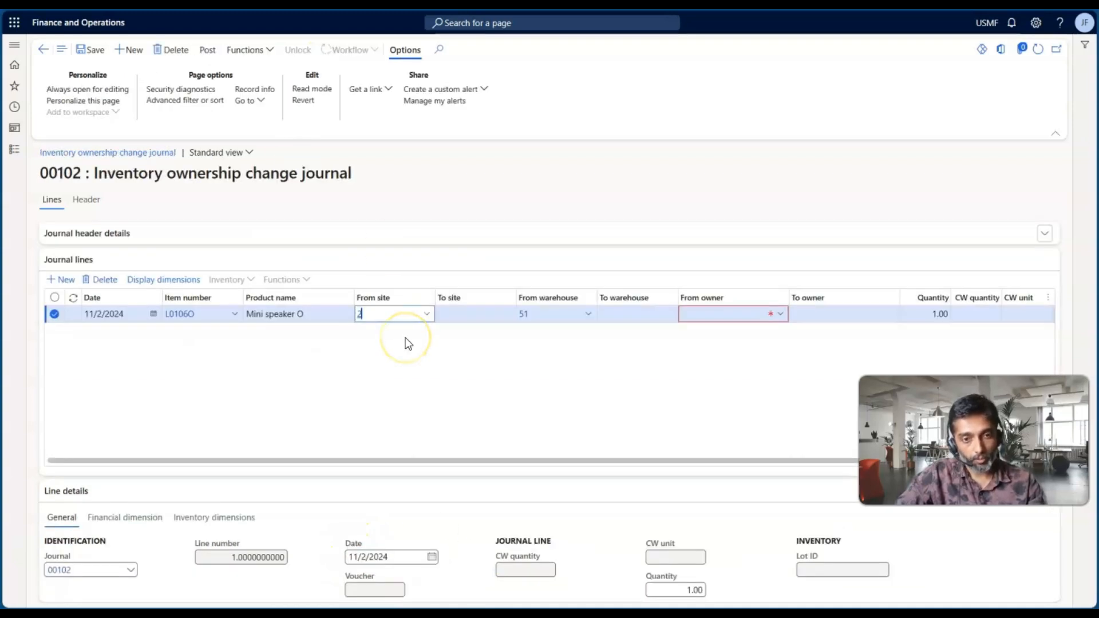
{"action": "key", "text": "Tab"}
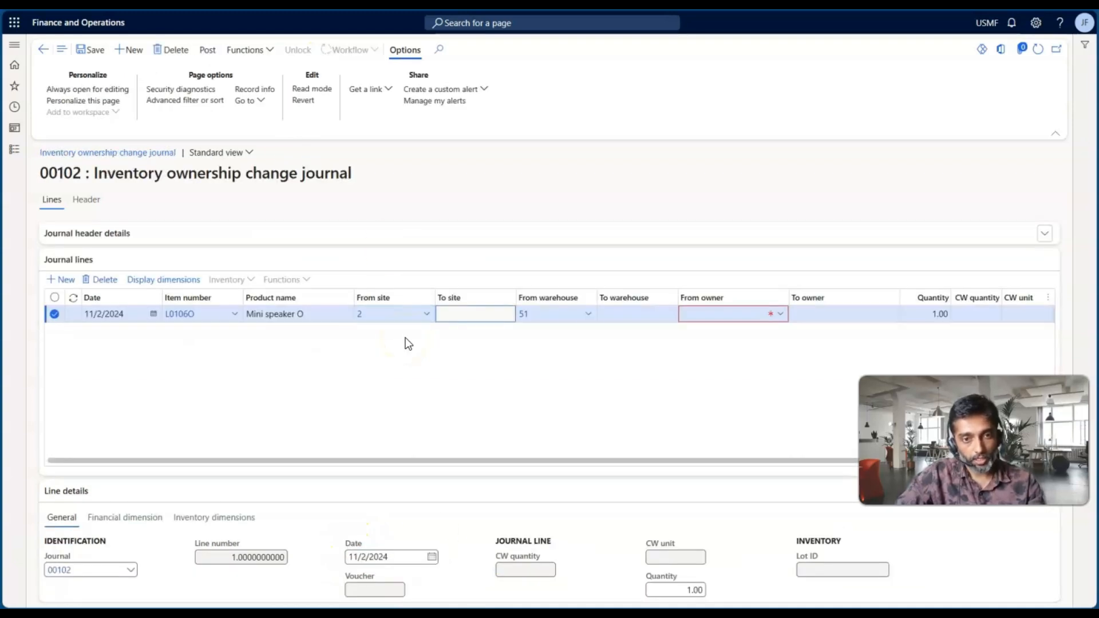
{"action": "key", "text": "Tab"}
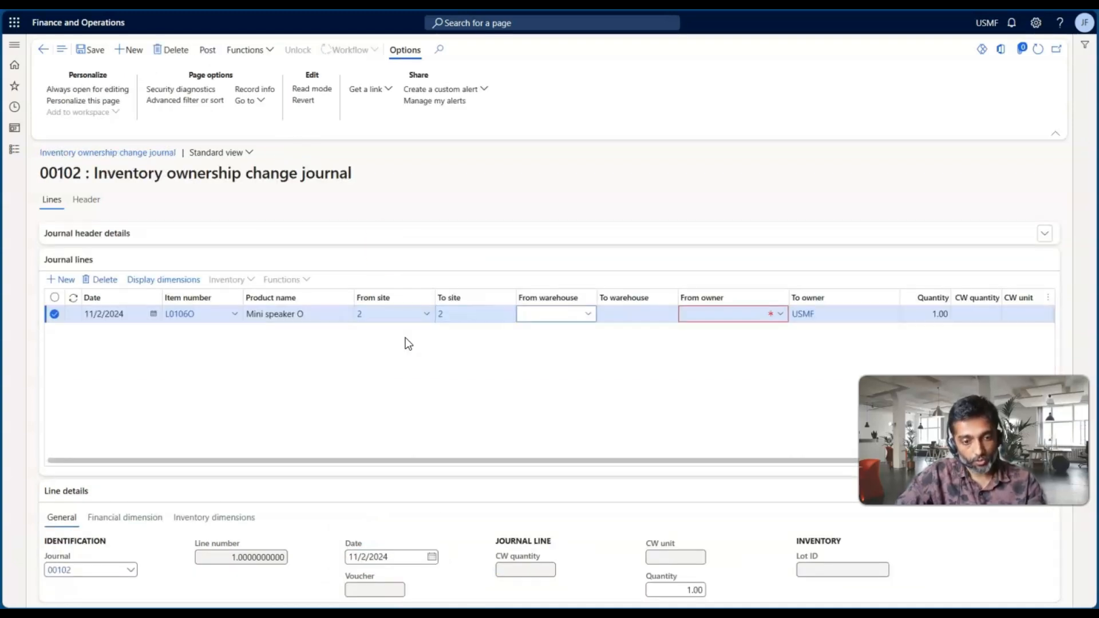
{"action": "key", "text": "Tab"}
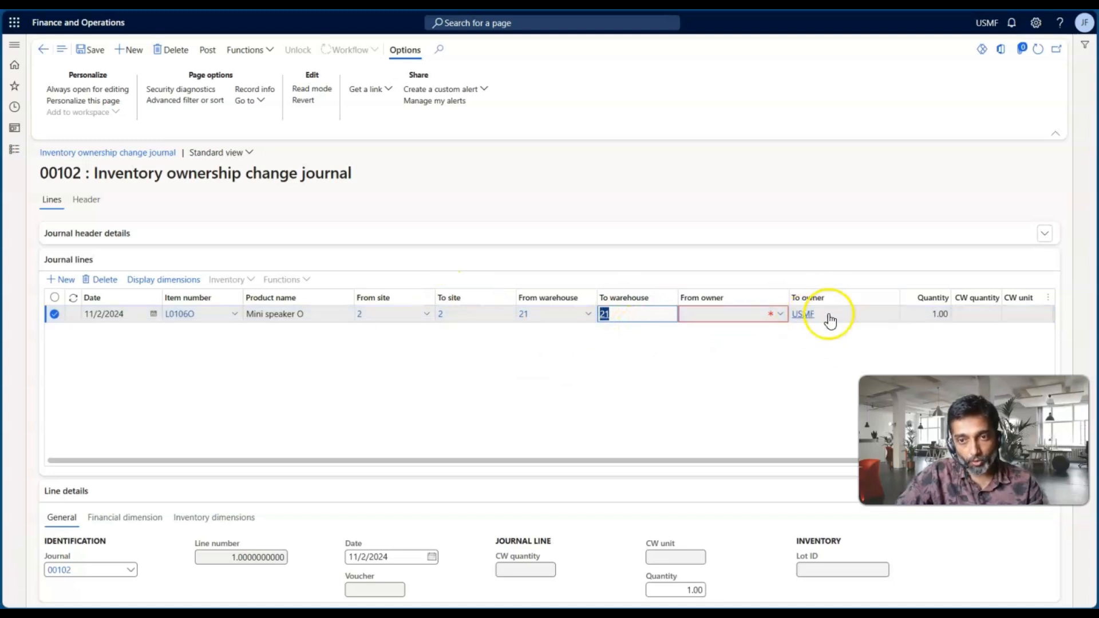
Try to save the journal line with USMF as the from owner, and read the resulting message
{"action": "left_click", "coordinate": [780, 315]}
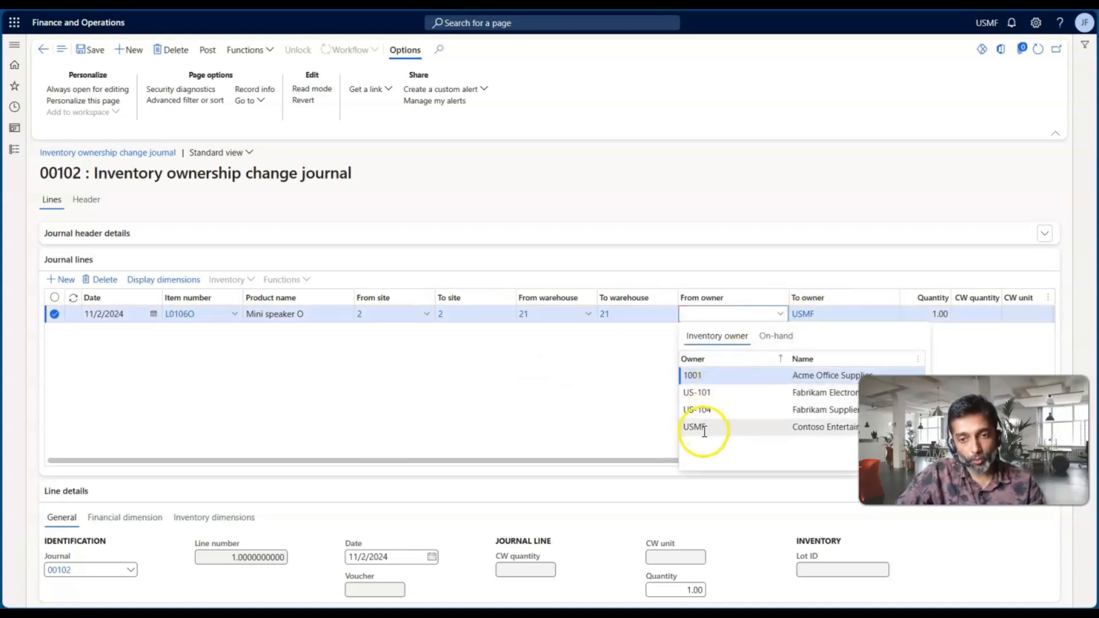
{"action": "left_click", "coordinate": [703, 430]}
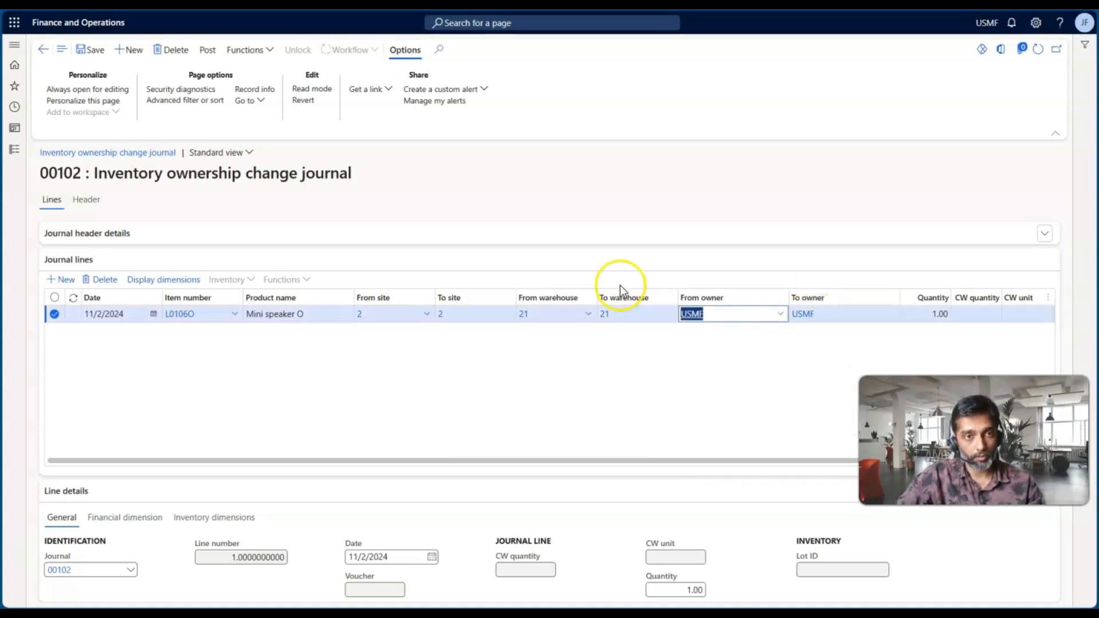
{"action": "left_click", "coordinate": [99, 50]}
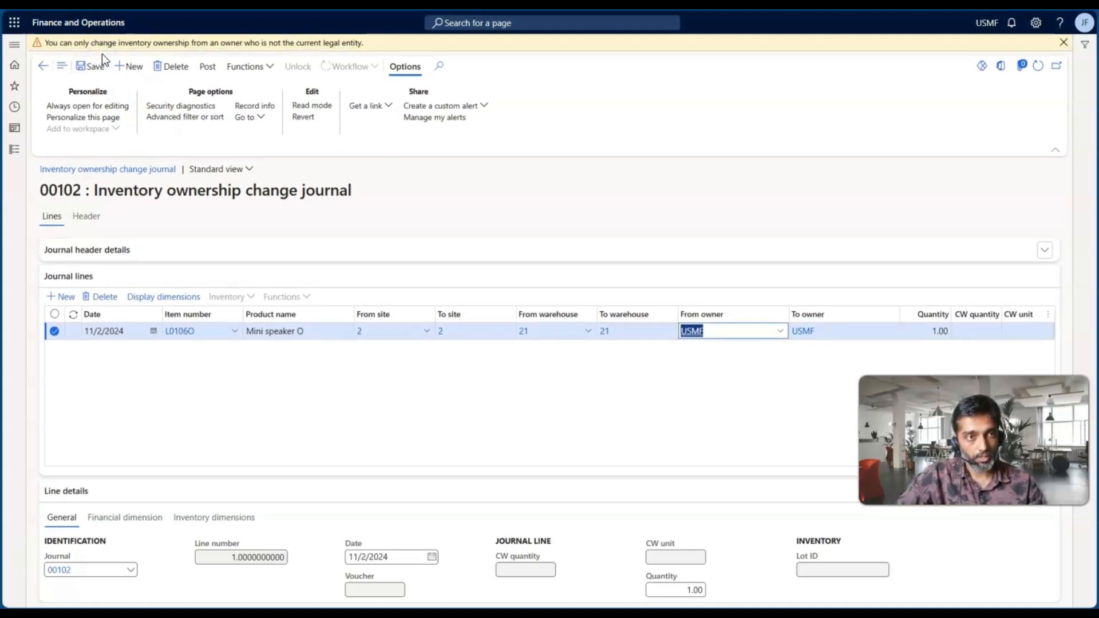
{"action": "left_click_drag", "start_coordinate": [47, 43], "coordinate": [122, 41]}
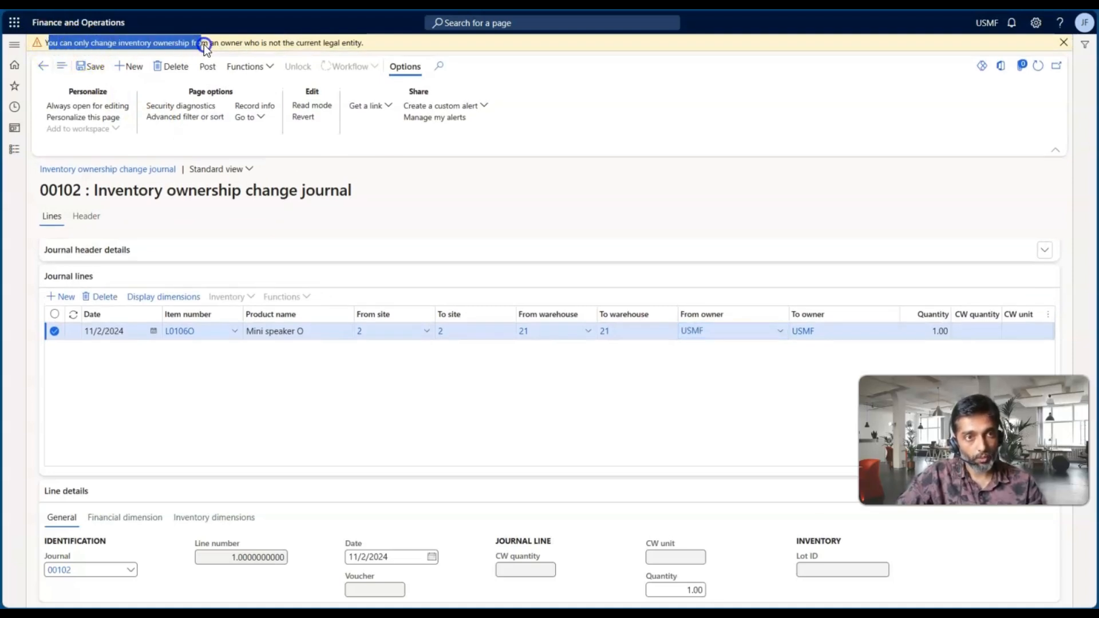
{"action": "left_click_drag", "start_coordinate": [232, 45], "coordinate": [262, 46]}
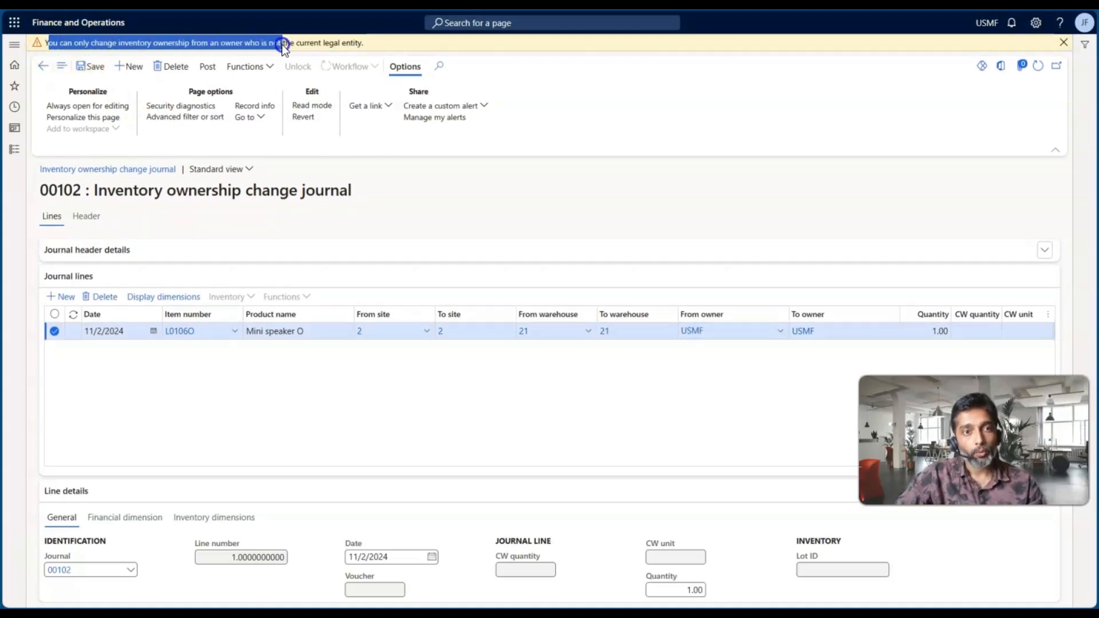
{"action": "left_click_drag", "start_coordinate": [334, 45], "coordinate": [363, 42]}
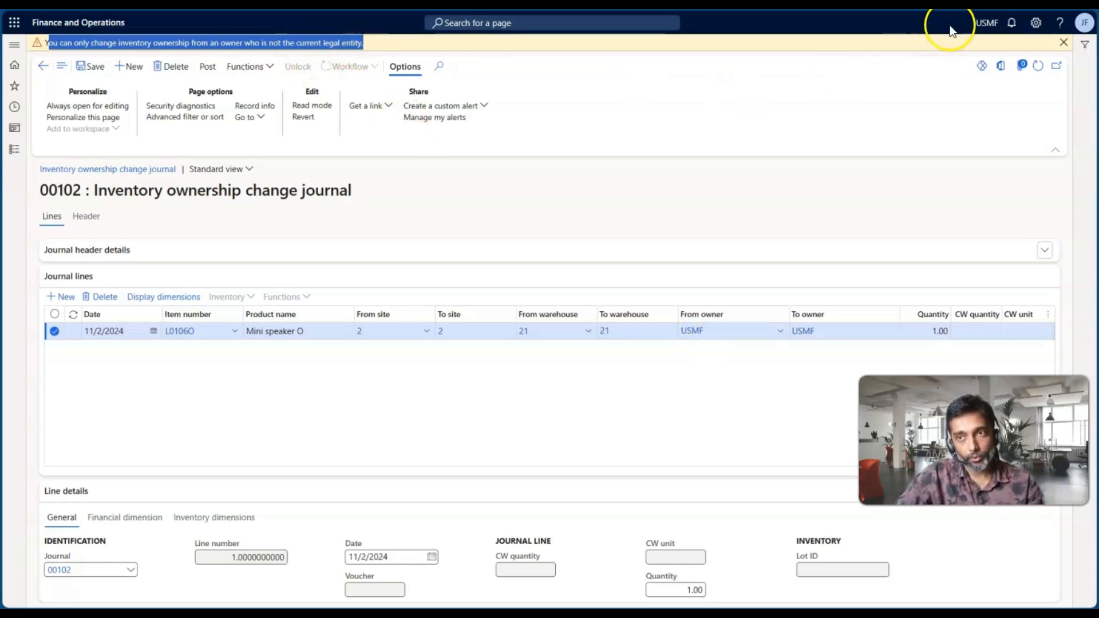
Set the journal line's from owner to US-101 and its quantity to 123
{"action": "mouse_move", "coordinate": [781, 337]}
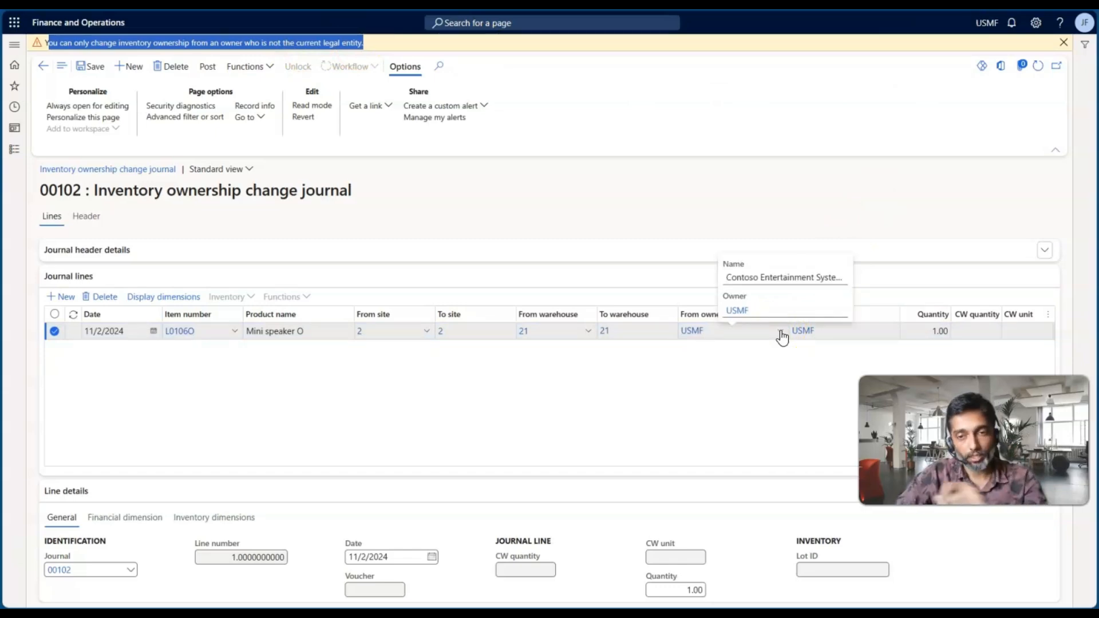
{"action": "left_click", "coordinate": [781, 332]}
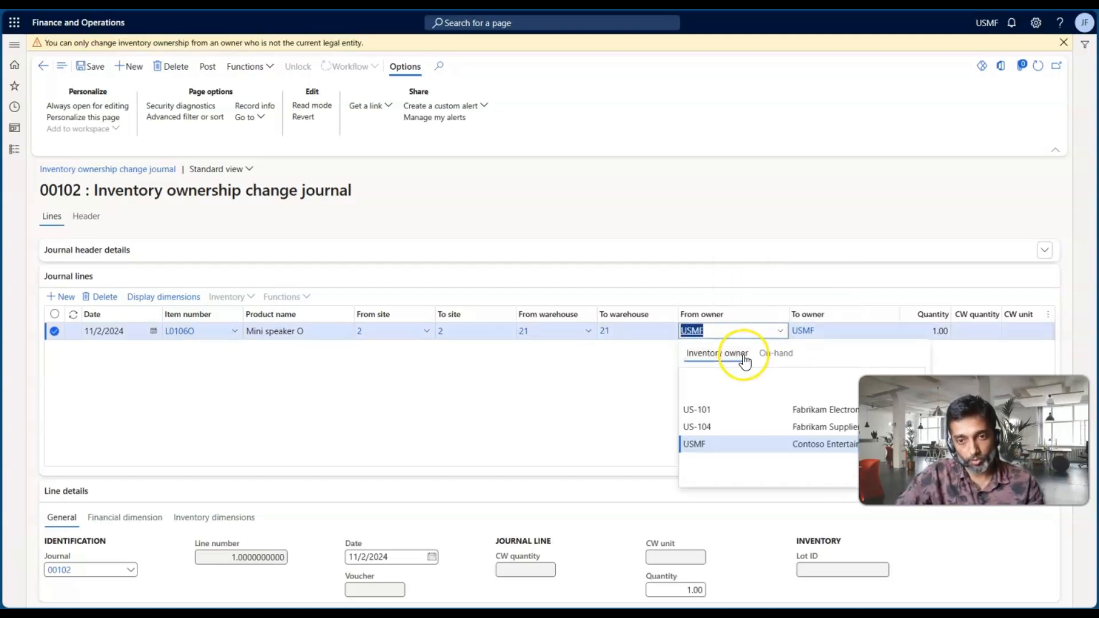
{"action": "left_click", "coordinate": [724, 410]}
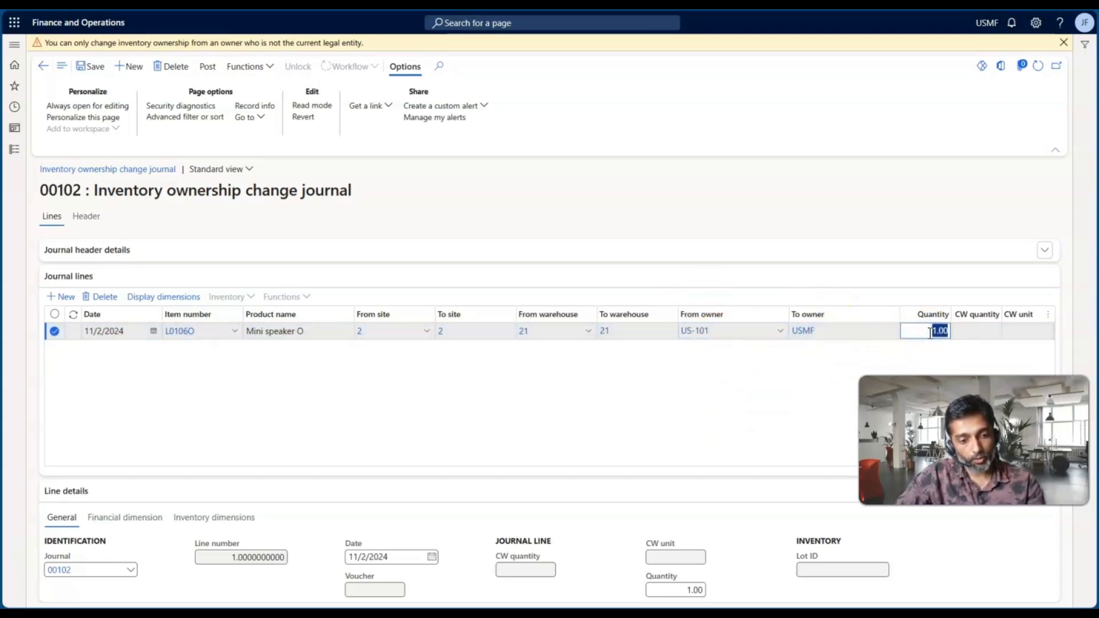
{"action": "key", "text": "Tab"}
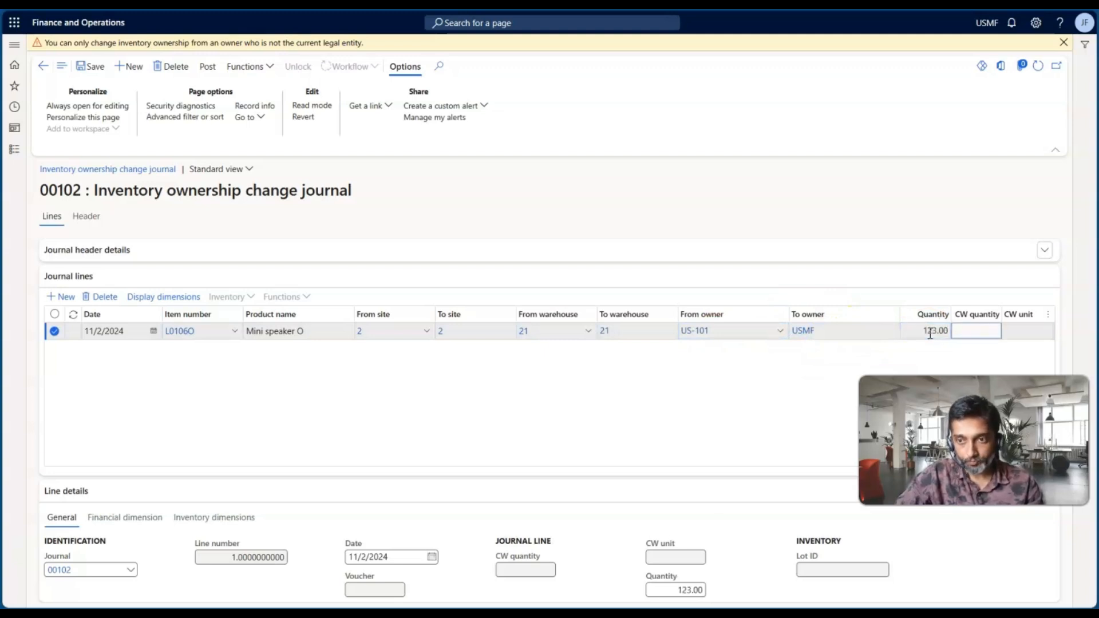
{"action": "left_click", "coordinate": [752, 392]}
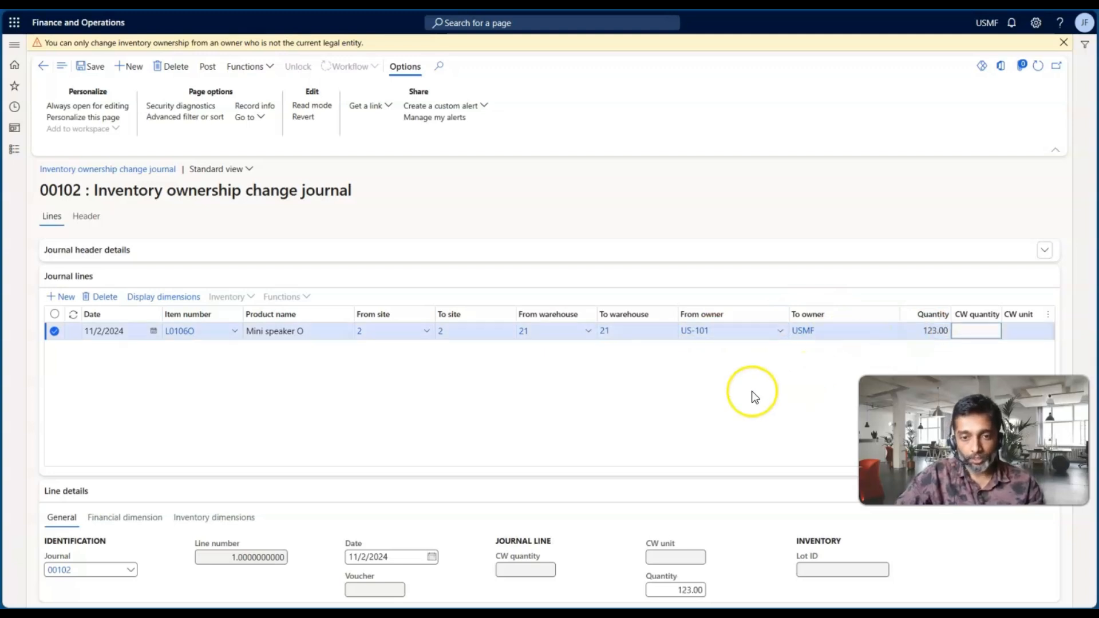
Set the from location to 21 in the line's inventory dimensions and dismiss the ownership warning
{"action": "left_click", "coordinate": [203, 518]}
{"action": "scroll", "coordinate": [504, 527], "scroll_direction": "down", "scroll_amount": 1}
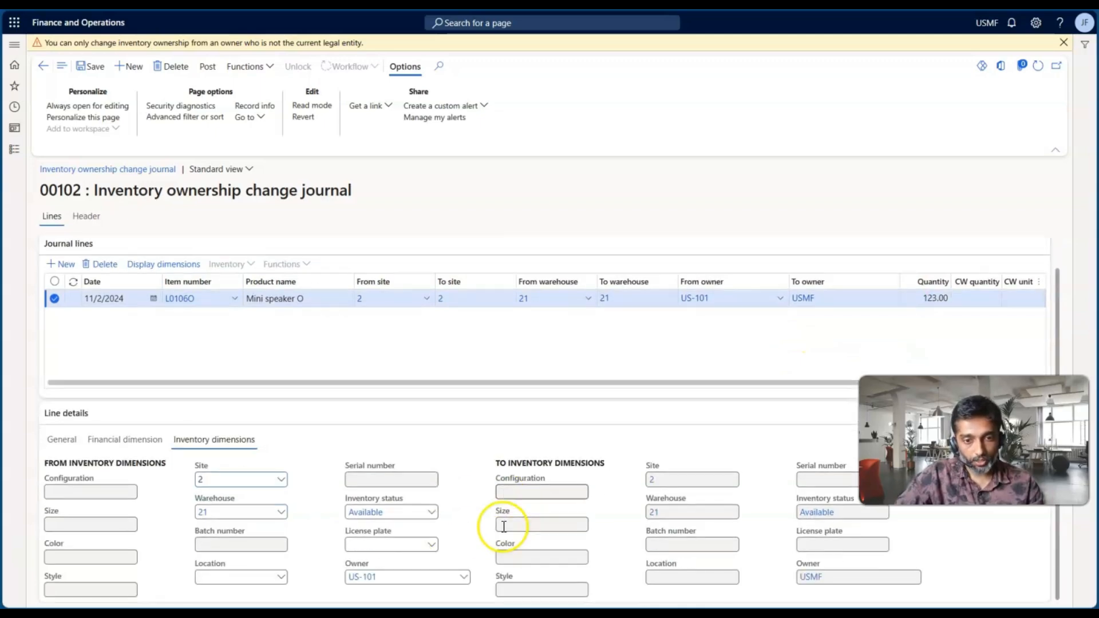
{"action": "left_click", "coordinate": [281, 577]}
{"action": "left_click", "coordinate": [264, 473]}
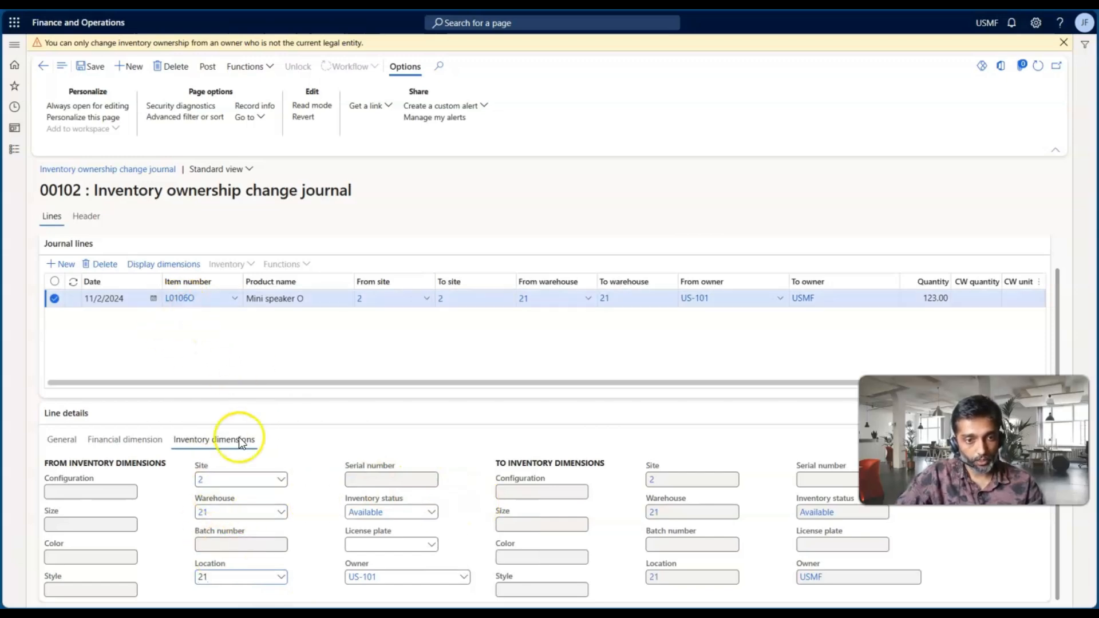
{"action": "left_click", "coordinate": [202, 579]}
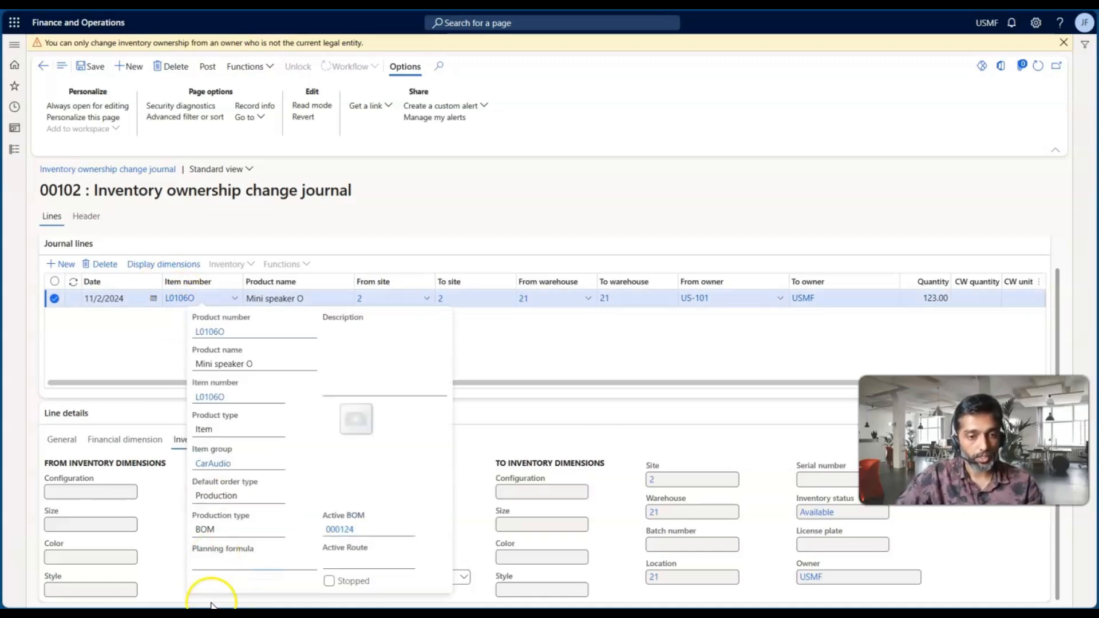
{"action": "left_click", "coordinate": [323, 540]}
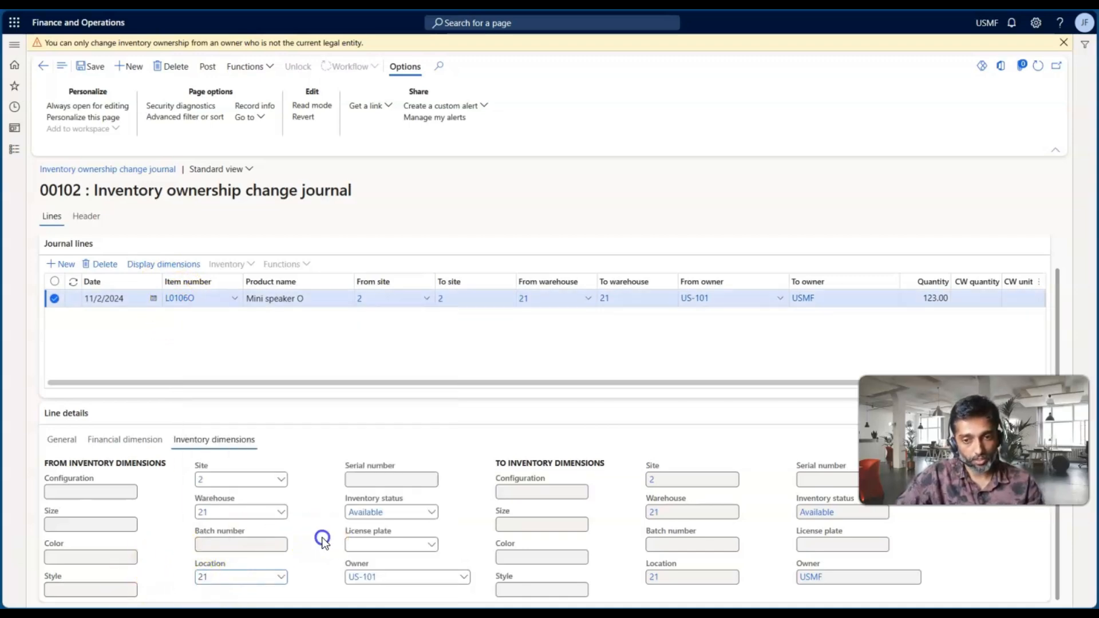
{"action": "scroll", "coordinate": [322, 540], "scroll_direction": "up", "scroll_amount": 1}
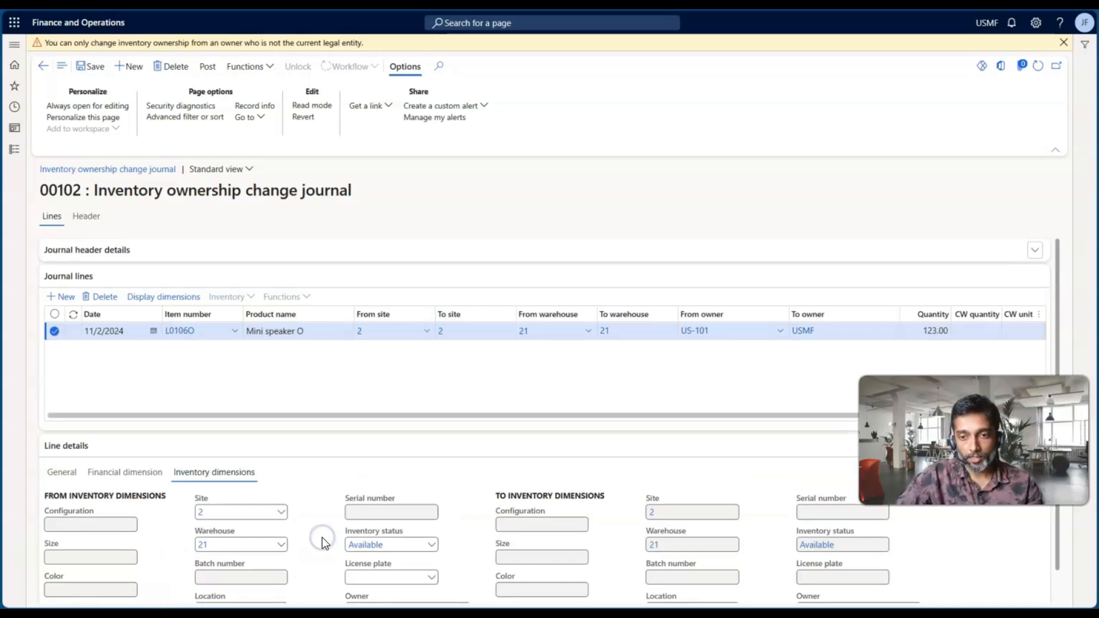
{"action": "left_click", "coordinate": [1061, 43]}
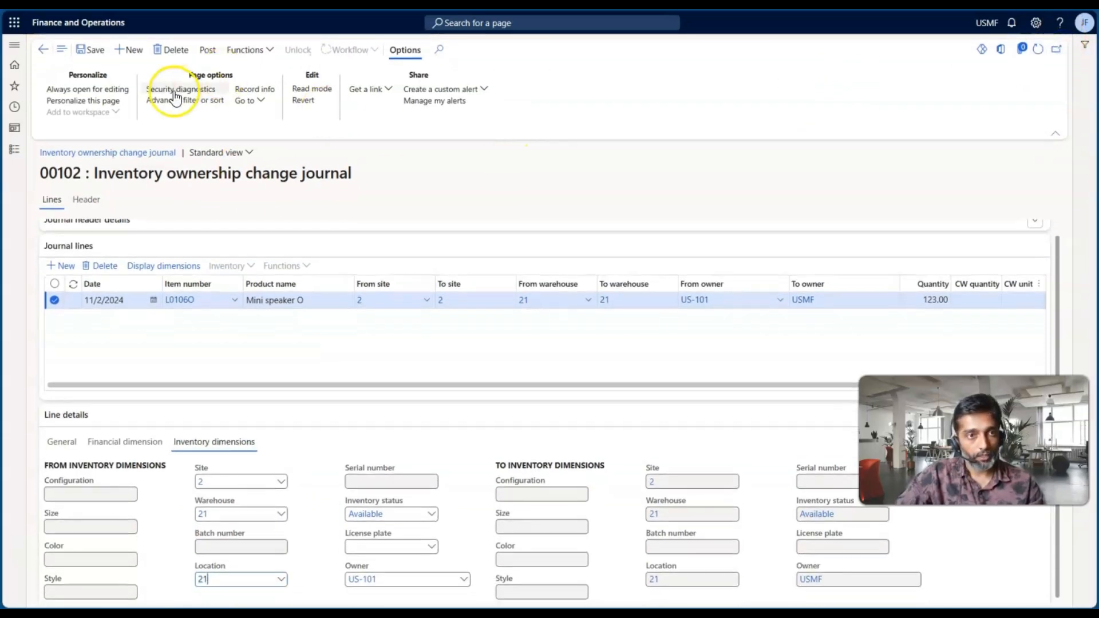
Post the inventory ownership change journal and select the purchase order number in the posting message details
{"action": "left_click", "coordinate": [546, 300]}
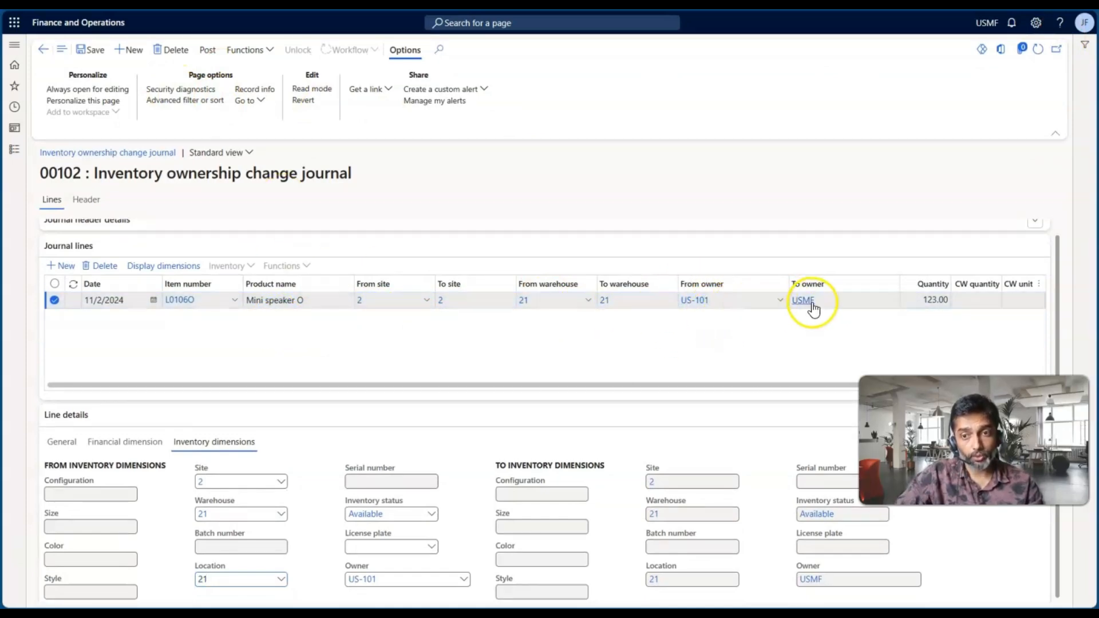
{"action": "left_click", "coordinate": [209, 51]}
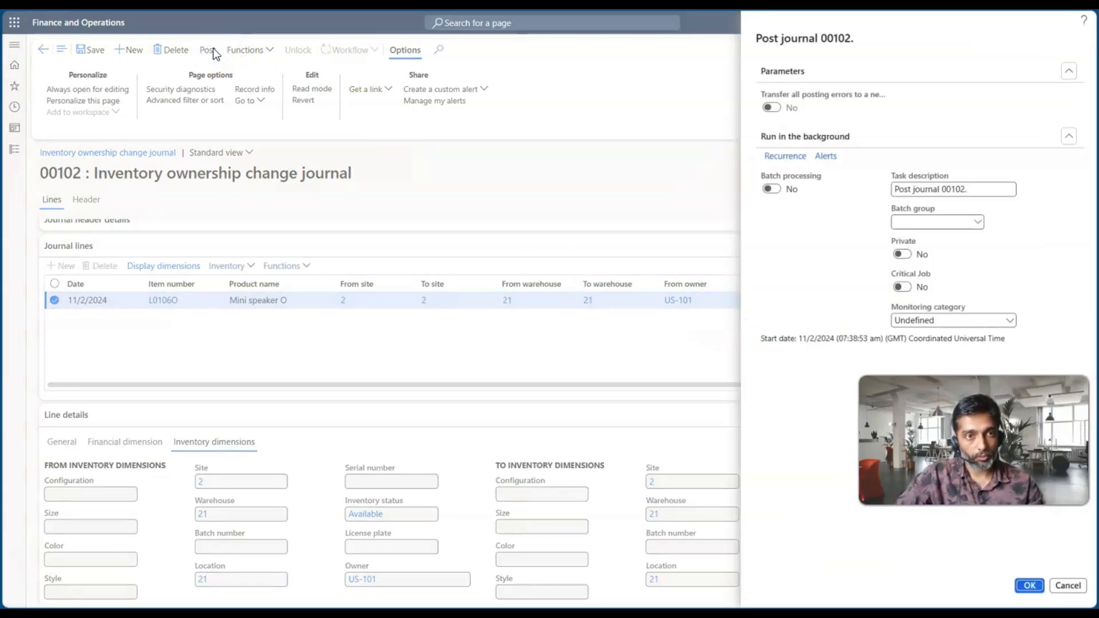
{"action": "left_click", "coordinate": [1029, 585]}
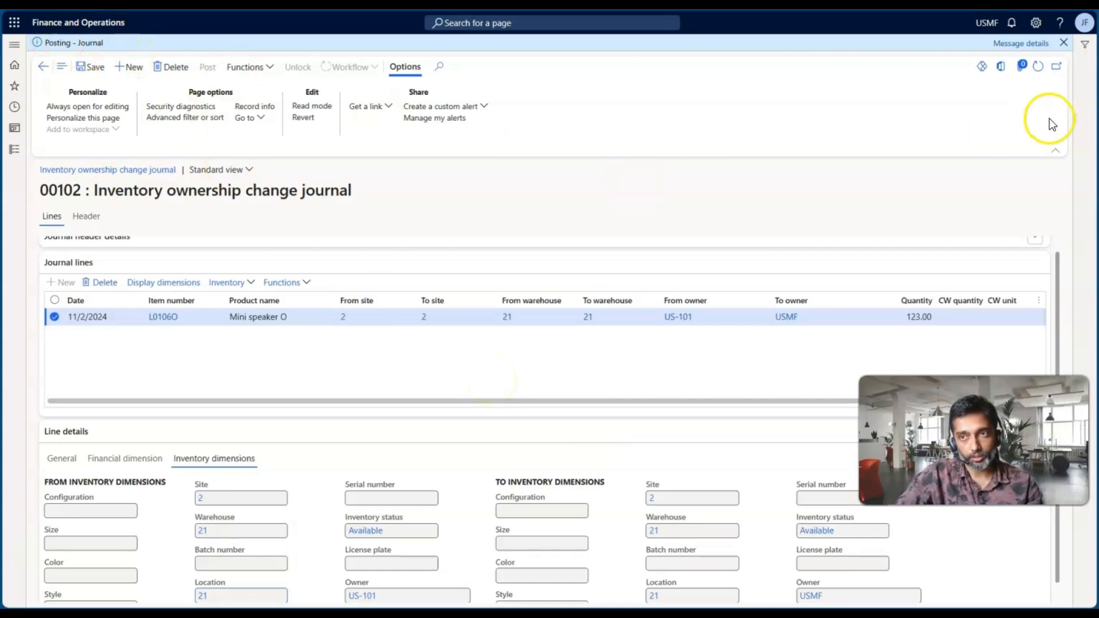
{"action": "left_click", "coordinate": [1021, 43]}
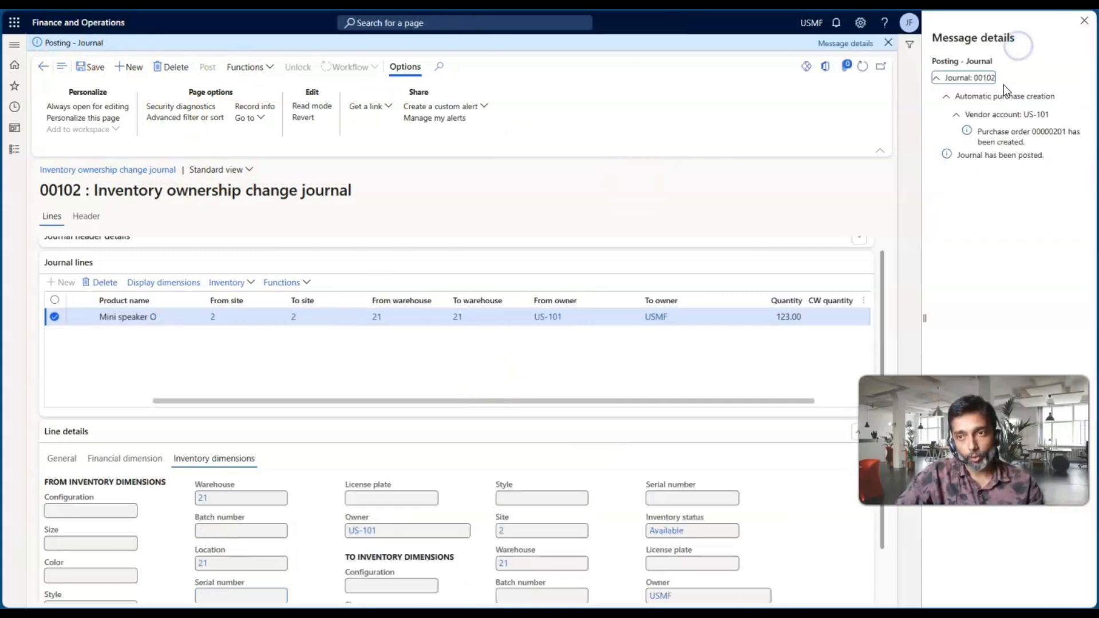
{"action": "double_click", "coordinate": [1047, 132]}
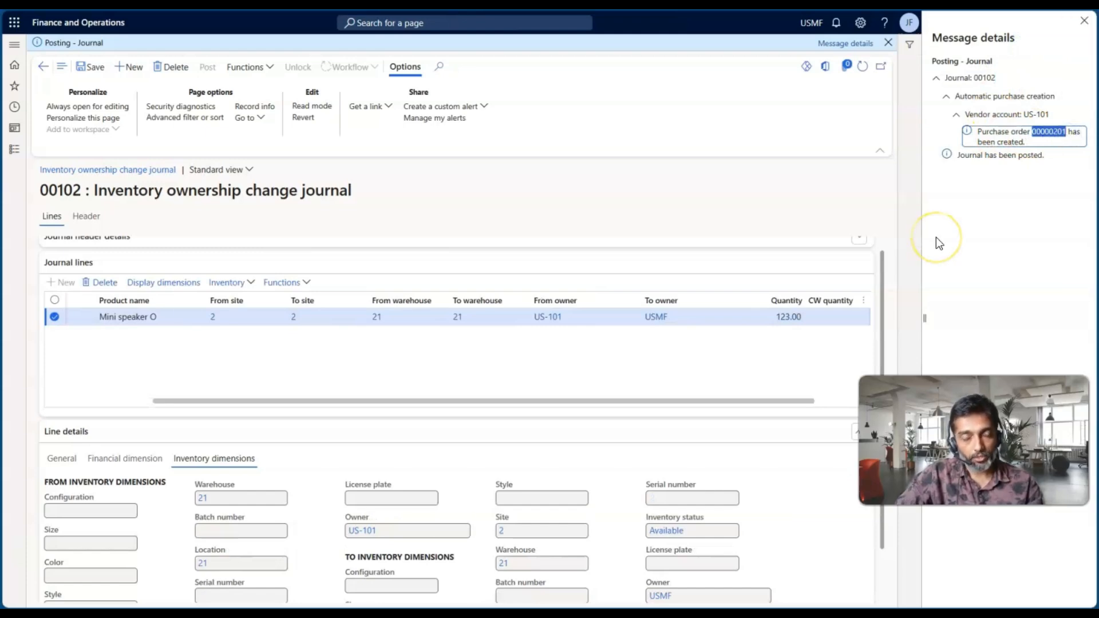
Switch to the presentation to review the consignment inventory process steps, and return to the posted ownership change journal
{"action": "key", "text": "alt+Tab"}
{"action": "key", "text": "alt+Tab"}
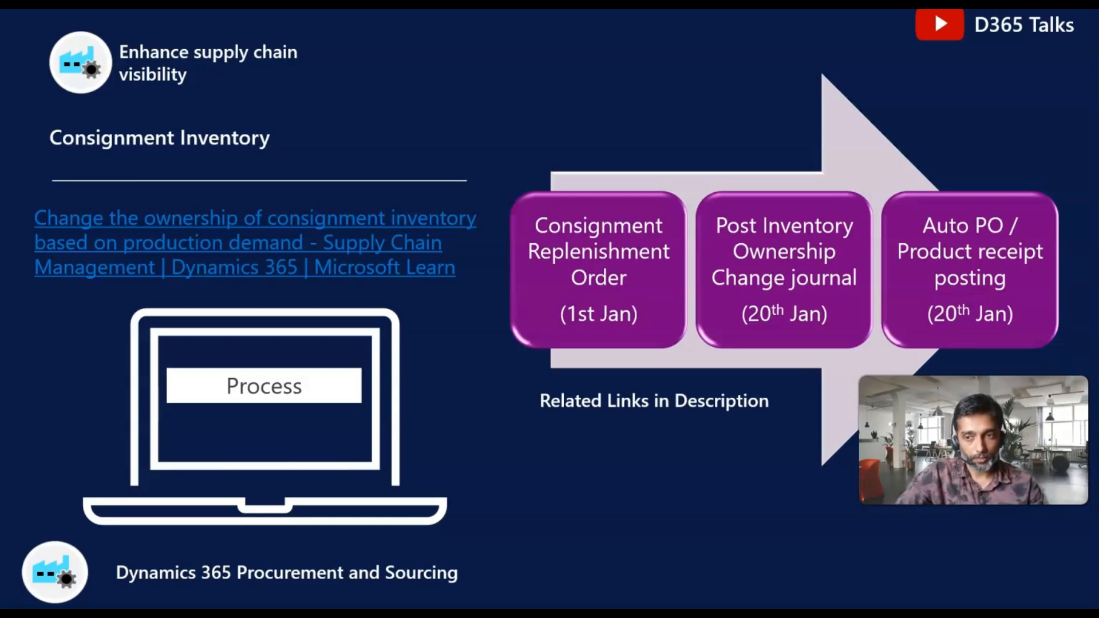
{"action": "key", "text": "alt+Tab"}
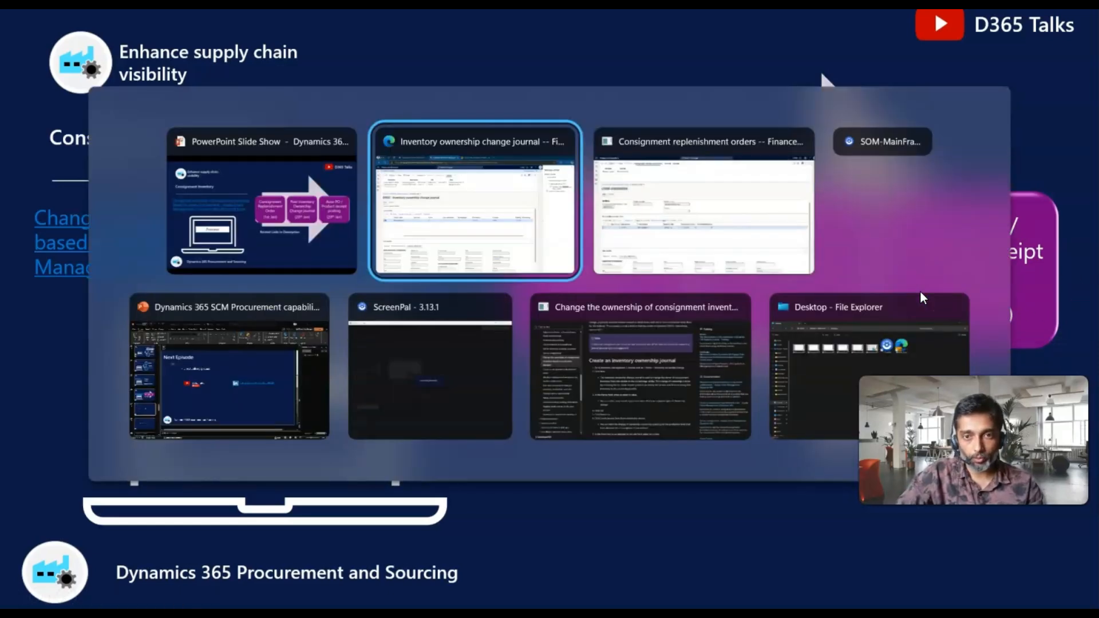
{"action": "key", "text": "alt+Tab"}
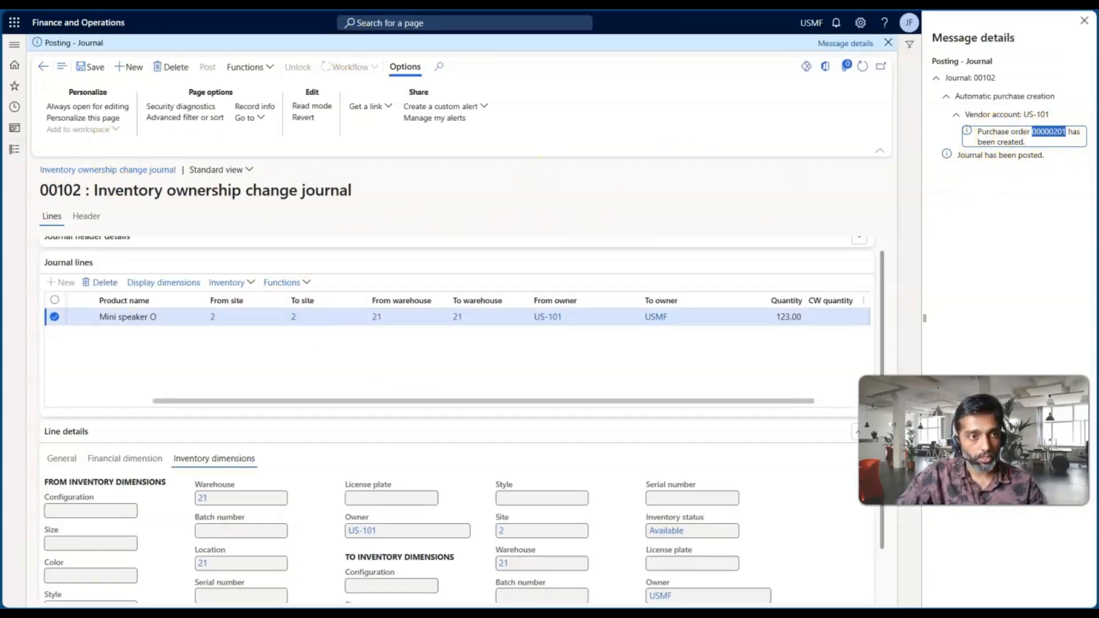
Open the list of all purchase orders in the Procurement and sourcing module
{"action": "left_click", "coordinate": [11, 153]}
{"action": "scroll", "coordinate": [66, 340], "scroll_direction": "down", "scroll_amount": 5}
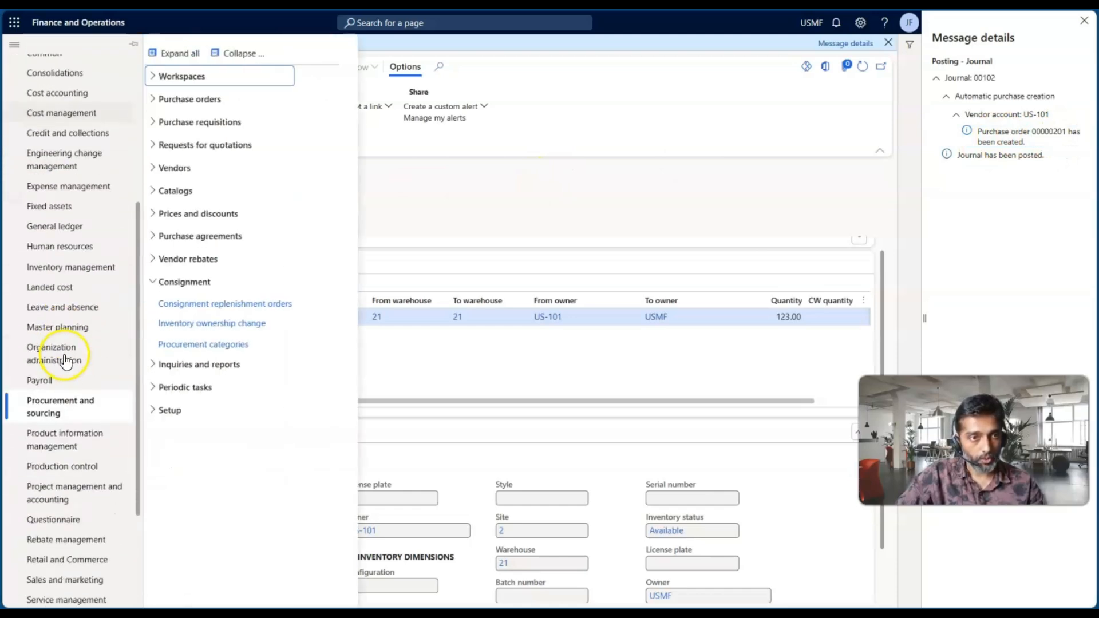
{"action": "left_click", "coordinate": [183, 101]}
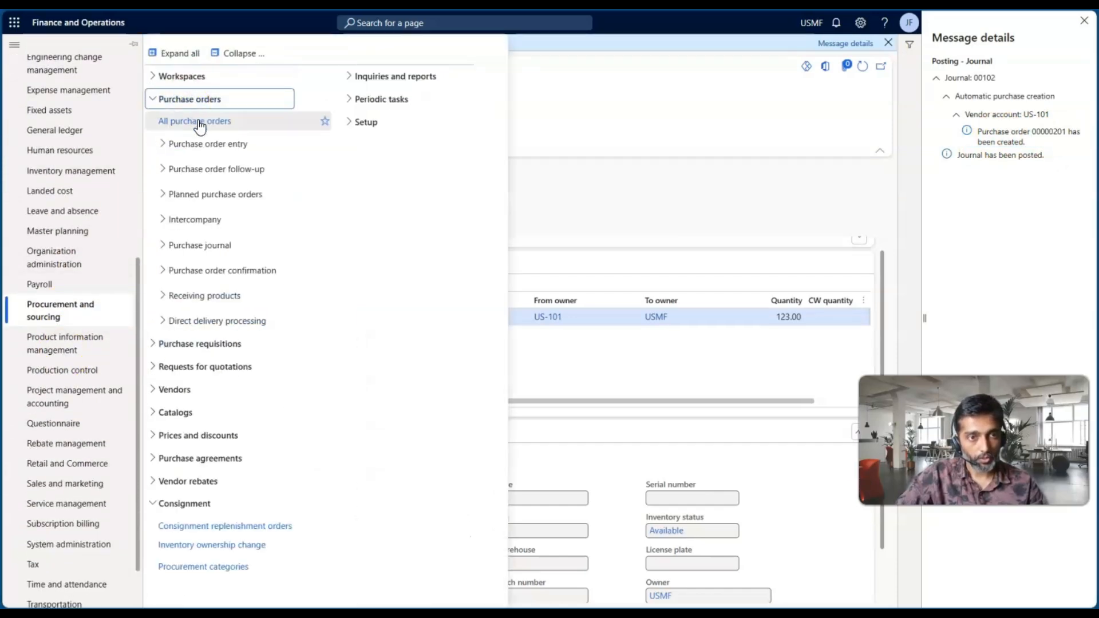
{"action": "left_click", "coordinate": [196, 121]}
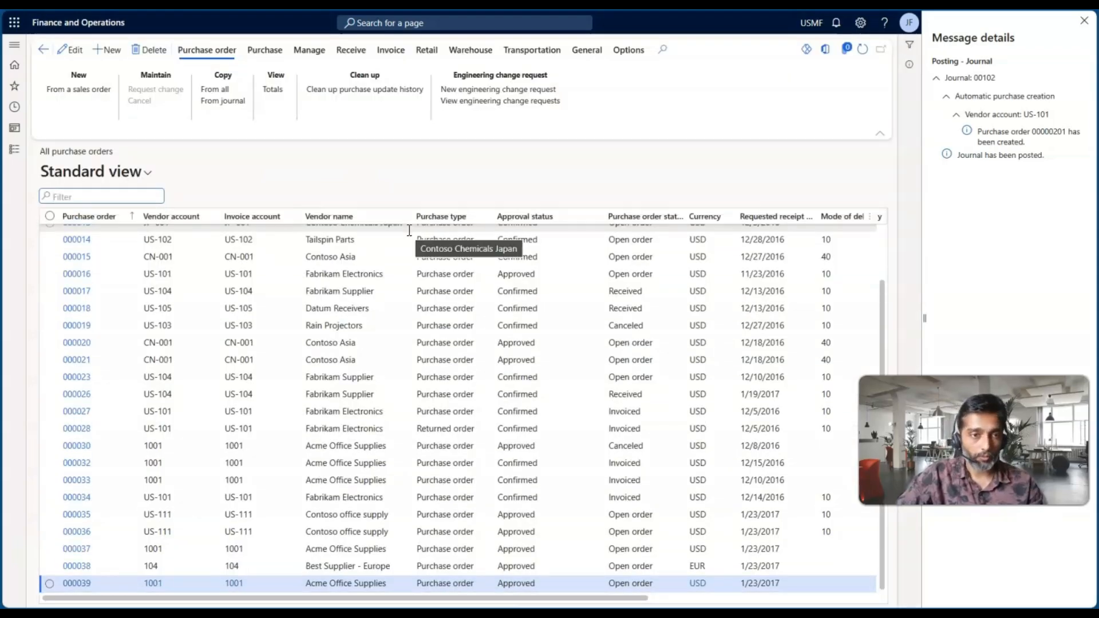
Find the purchase order created by the ownership change journal for vendor US-101 and open its details
{"action": "scroll", "coordinate": [197, 384], "scroll_direction": "up", "scroll_amount": 5}
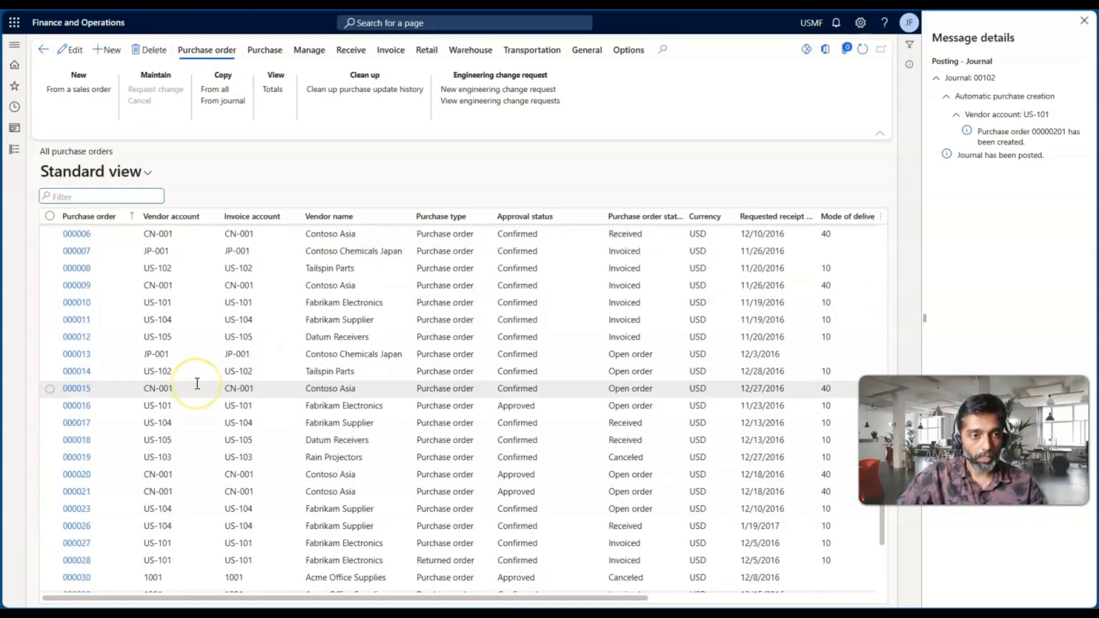
{"action": "scroll", "coordinate": [189, 366], "scroll_direction": "up", "scroll_amount": 1}
{"action": "left_click", "coordinate": [179, 350]}
{"action": "left_click", "coordinate": [93, 351]}
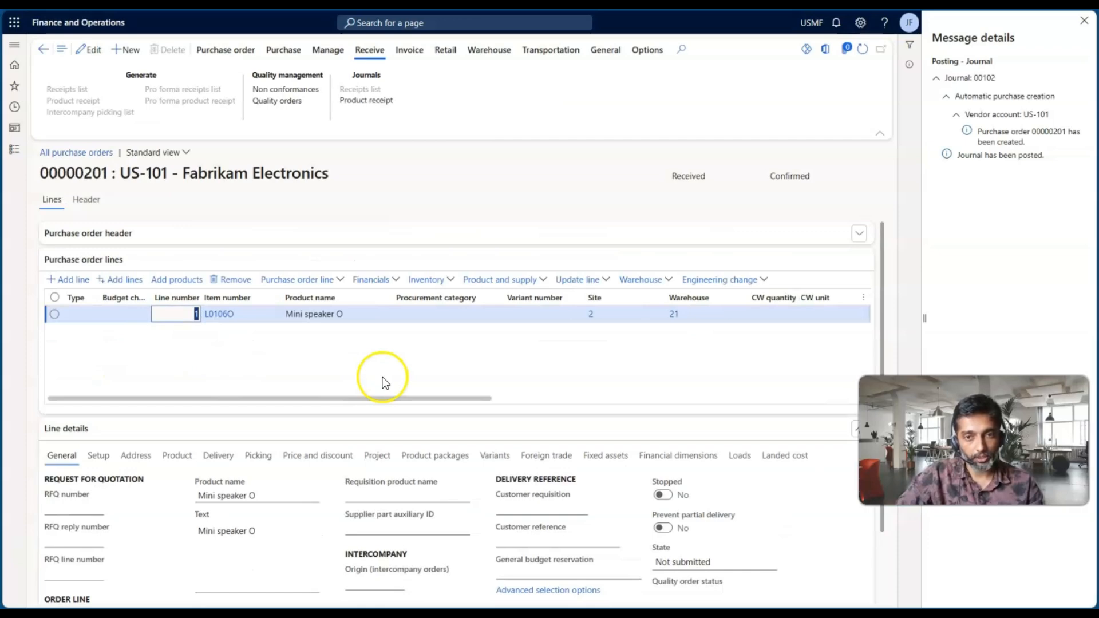
Check the purchase order's document and approval status and the quantity on its Mini speaker O line
{"action": "double_click", "coordinate": [772, 177]}
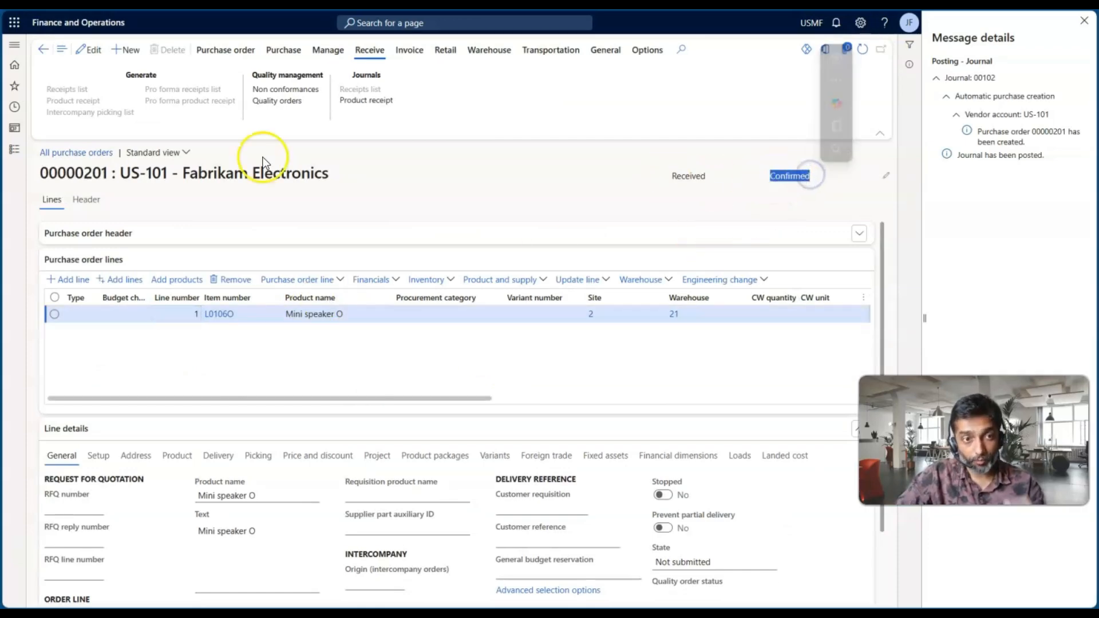
{"action": "left_click", "coordinate": [186, 152]}
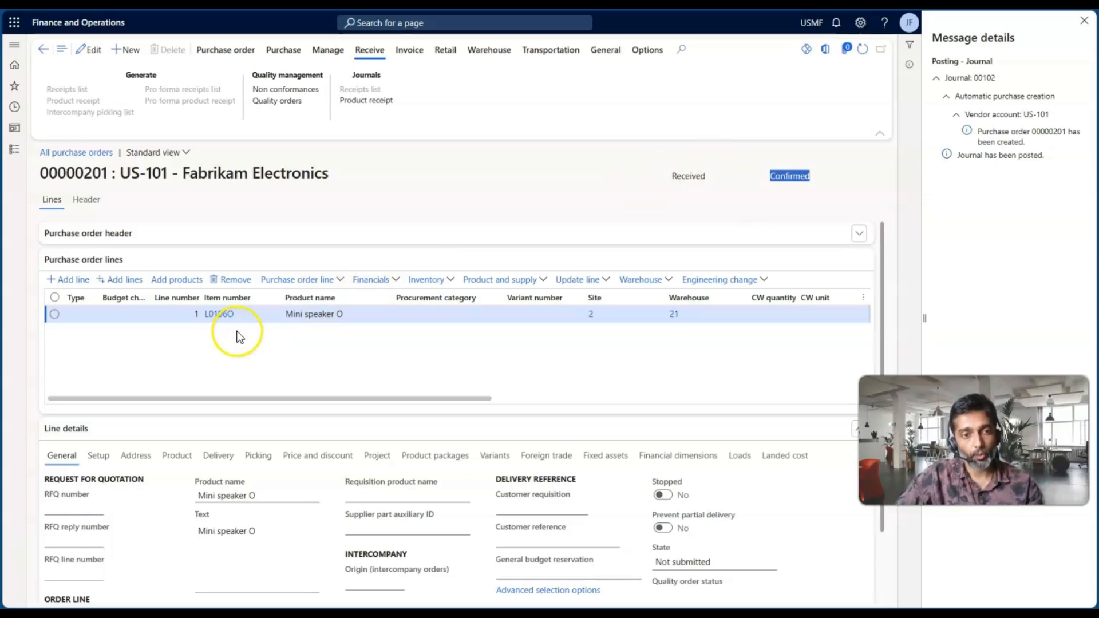
{"action": "scroll", "coordinate": [583, 380], "scroll_direction": "right", "scroll_amount": 5}
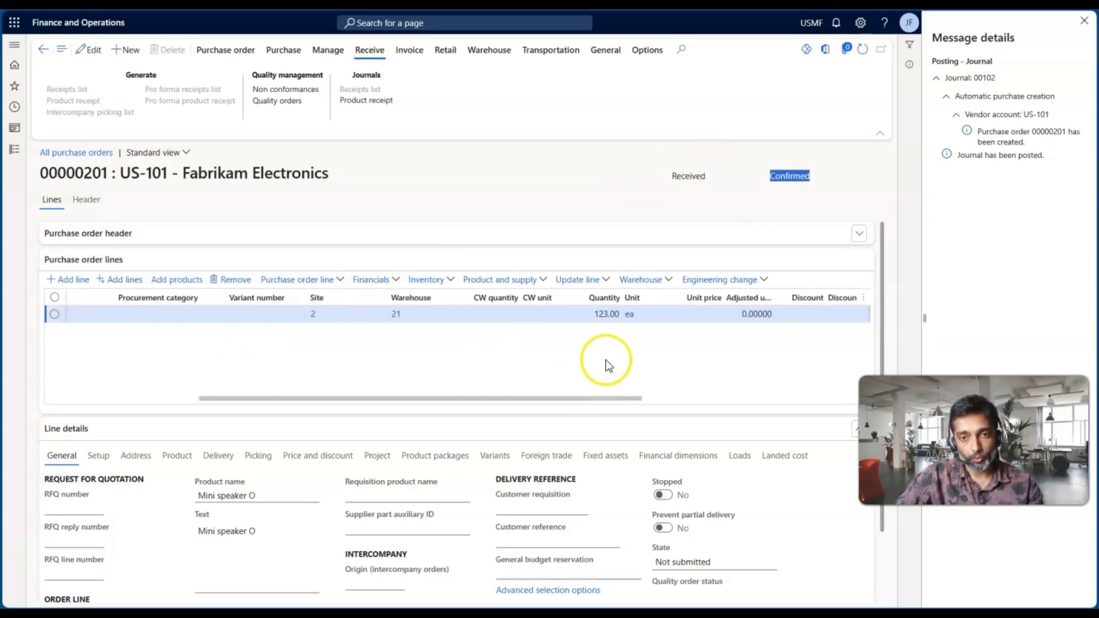
{"action": "left_click", "coordinate": [594, 315]}
{"action": "double_click", "coordinate": [594, 315]}
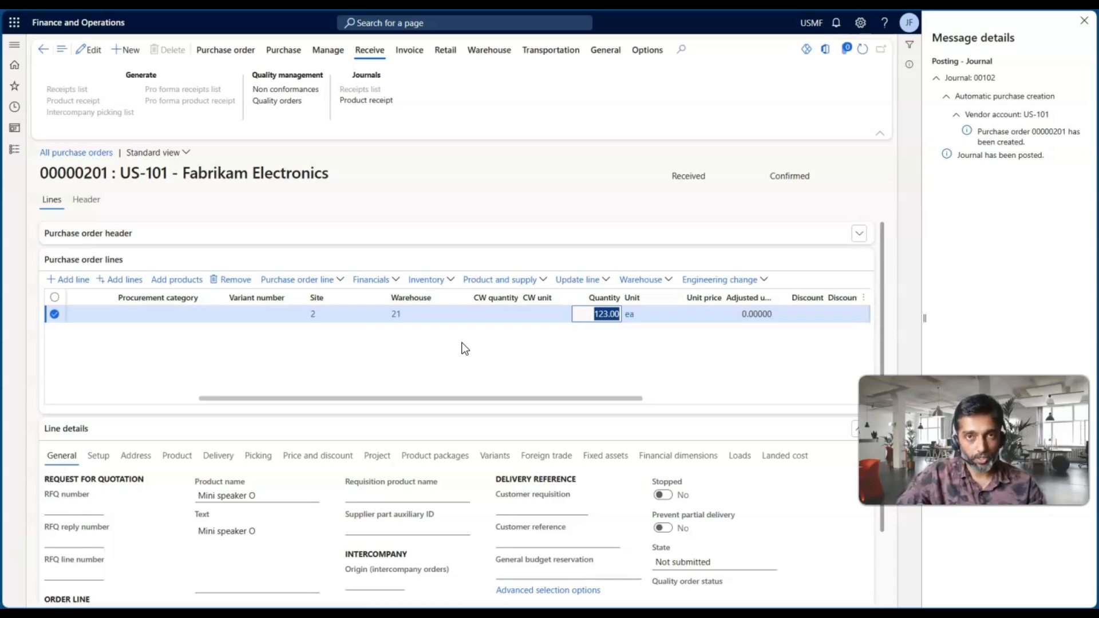
Switch to the PowerPoint slide show with the consignment inventory process overview
{"action": "key", "text": "alt+Tab"}
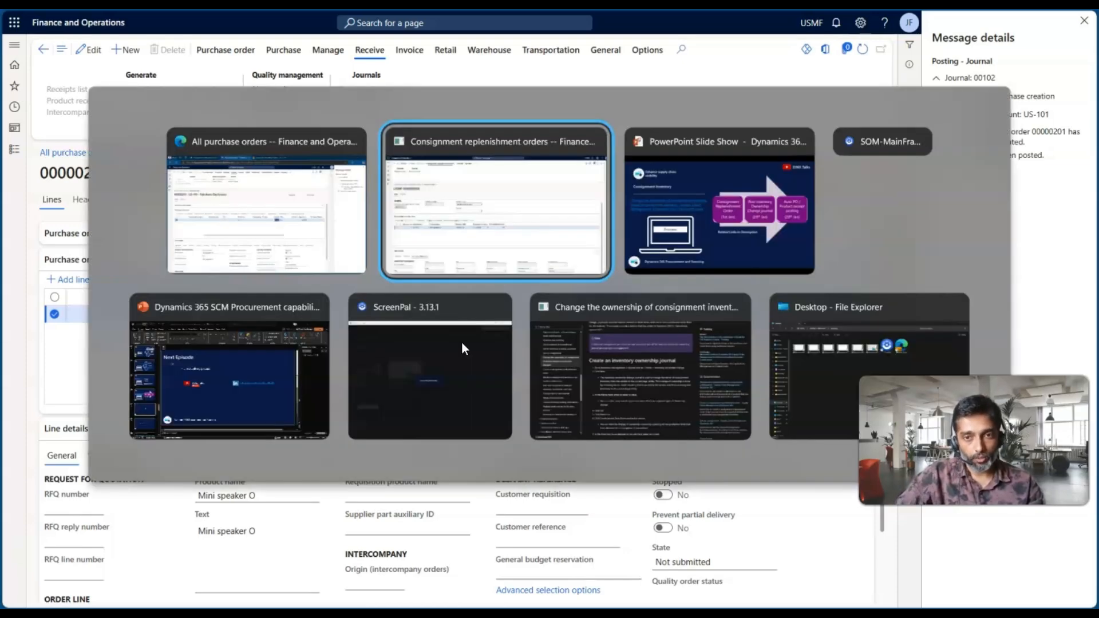
{"action": "key", "text": "alt+Tab"}
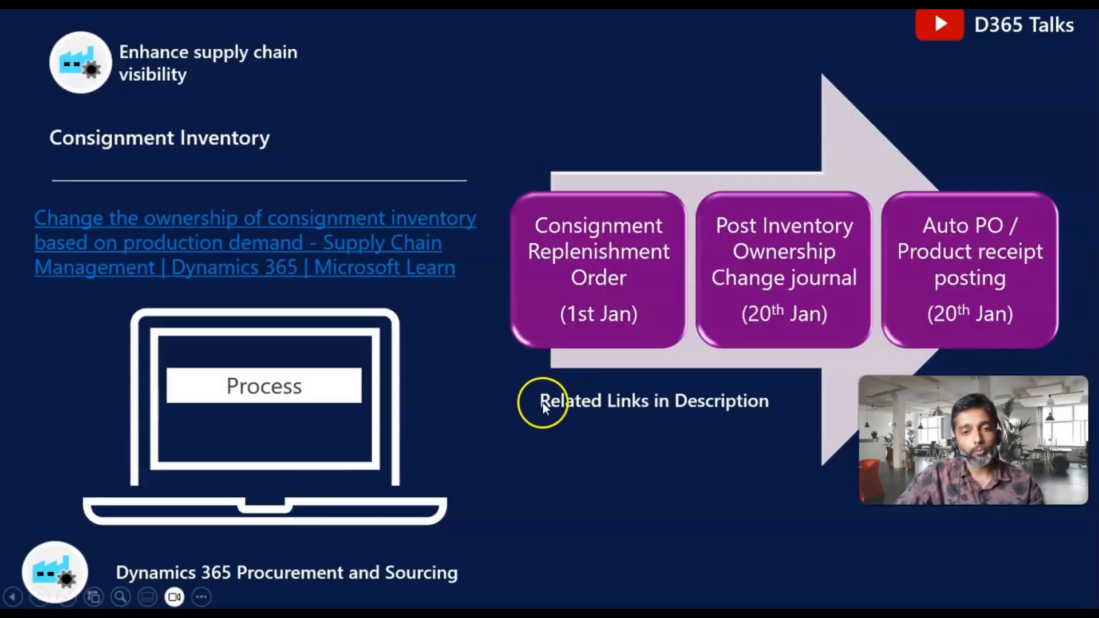